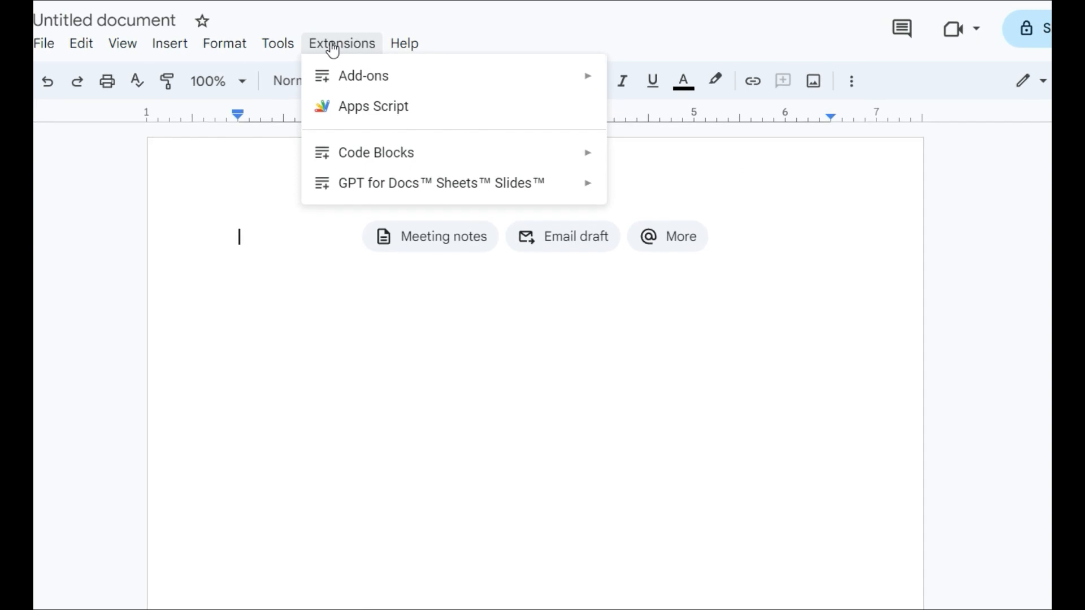
Step: View the Docs-compatible add-ons in the Google Workspace Marketplace, then close the marketplace
{"action": "mouse_move", "coordinate": [363, 76]}
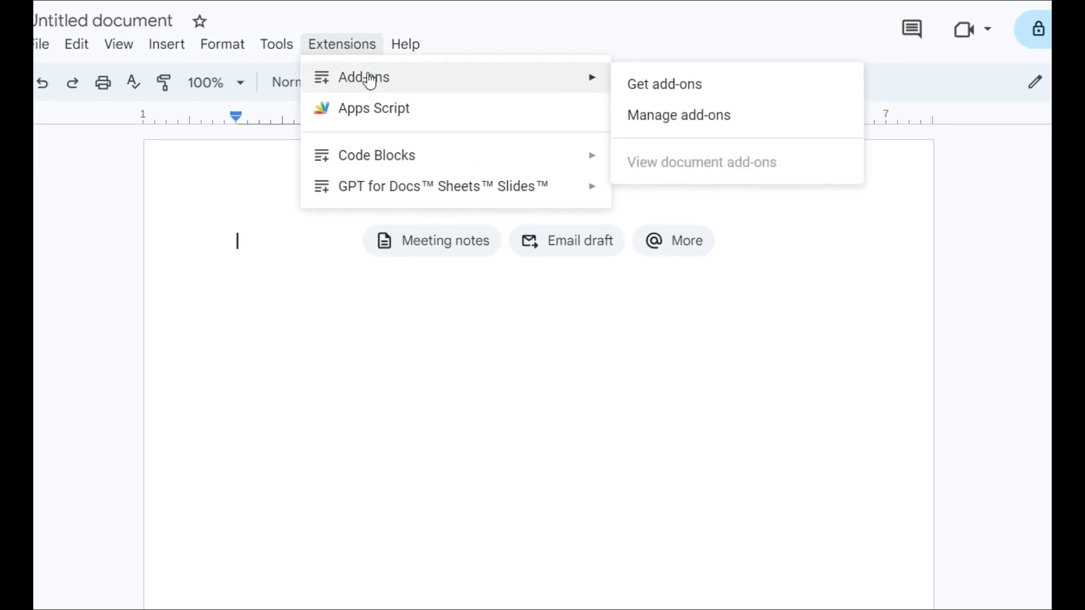
{"action": "left_click", "coordinate": [658, 82]}
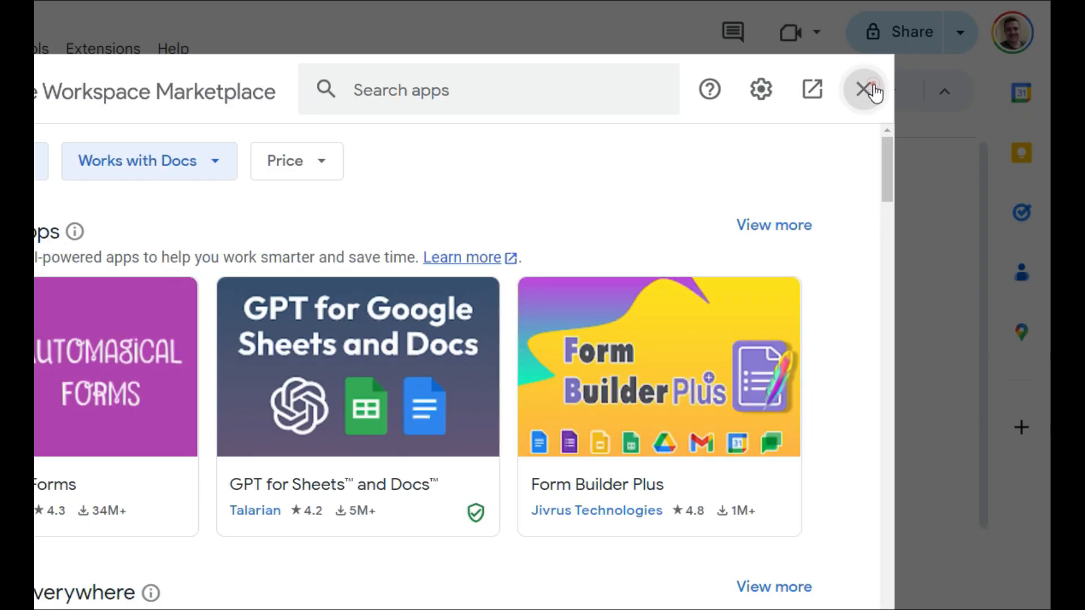
{"action": "left_click", "coordinate": [1084, 87]}
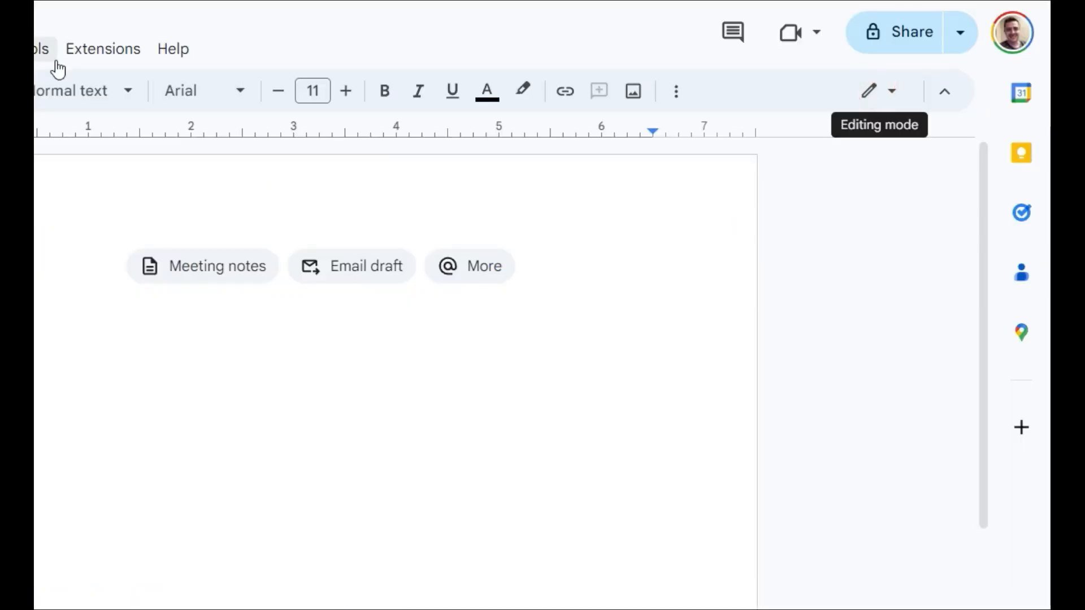
Step: Start the GPT for Docs Sheets Slides add-on in the blank document
{"action": "left_click", "coordinate": [113, 49]}
{"action": "mouse_move", "coordinate": [167, 207]}
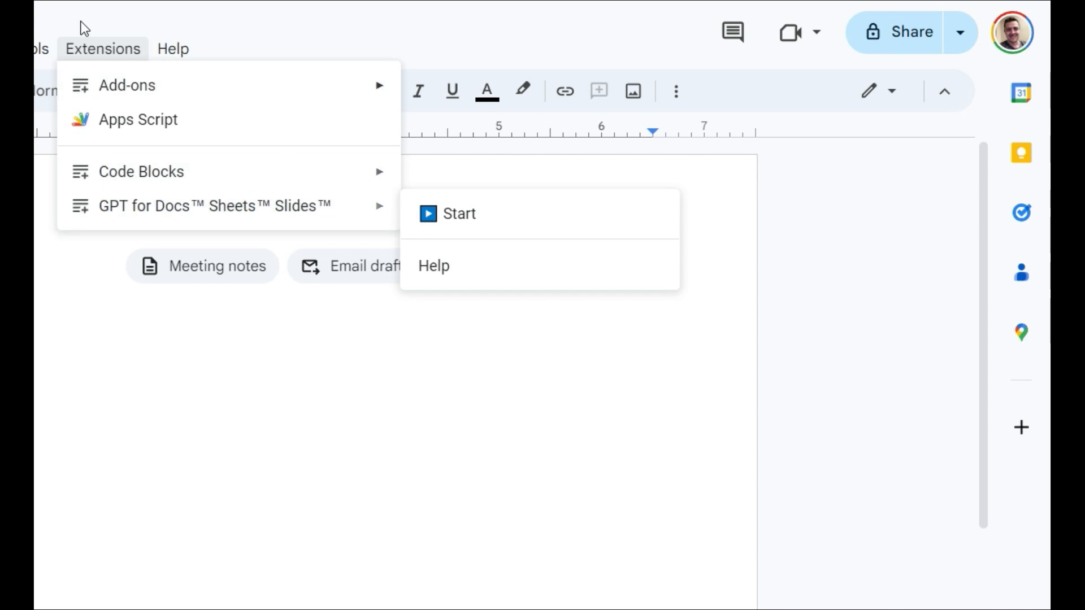
{"action": "left_click", "coordinate": [431, 221]}
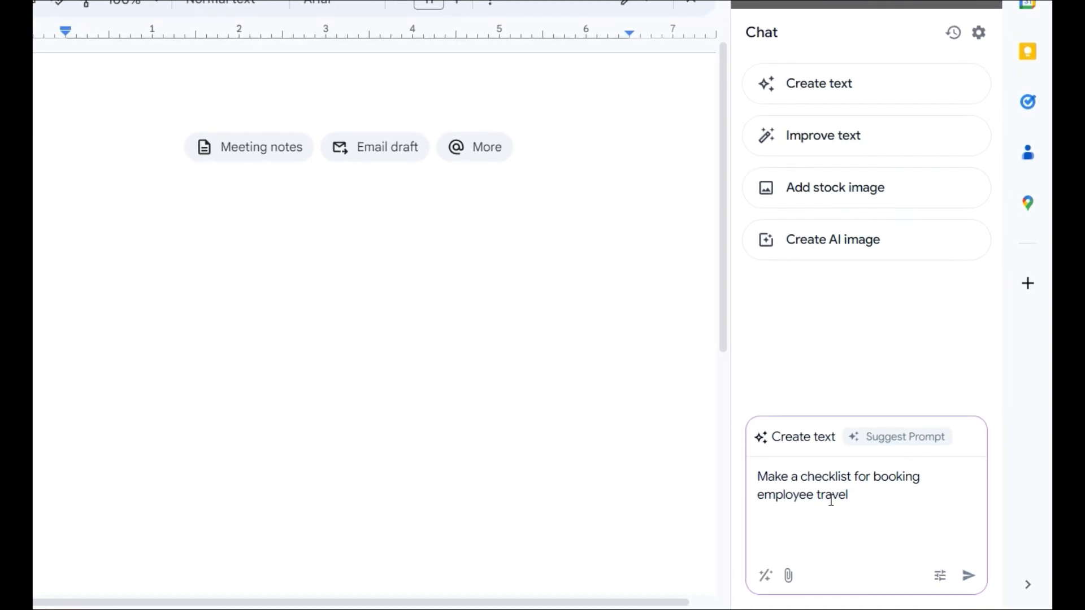
Step: Extend the Create text prompt with "and flights, hotels, etc. for my company AiAgency.com" and generate the checklist
{"action": "type", "text": "flights, "}
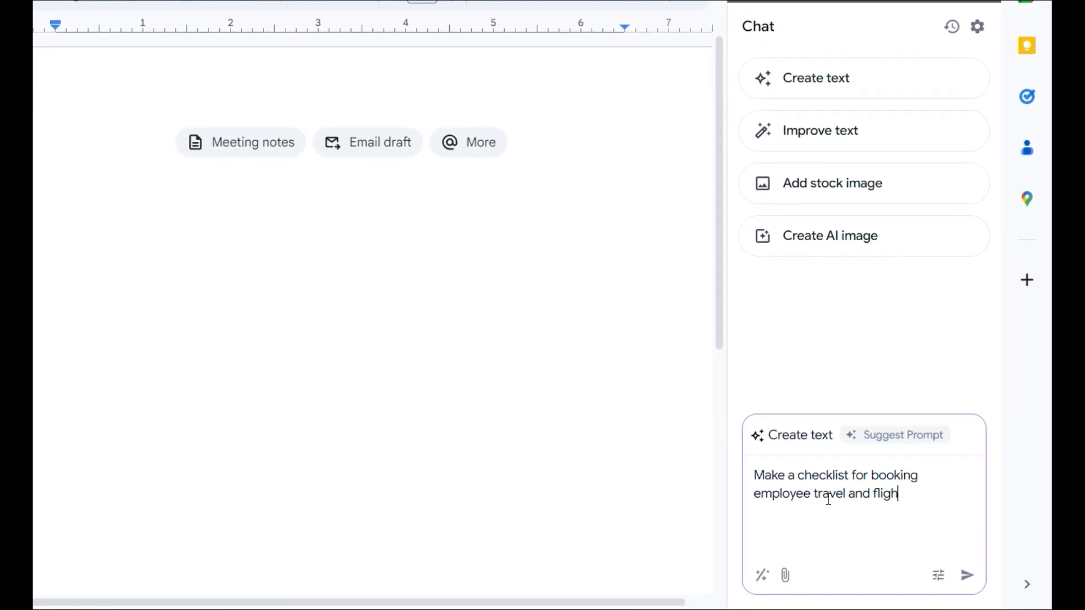
{"action": "type", "text": "hotels"}
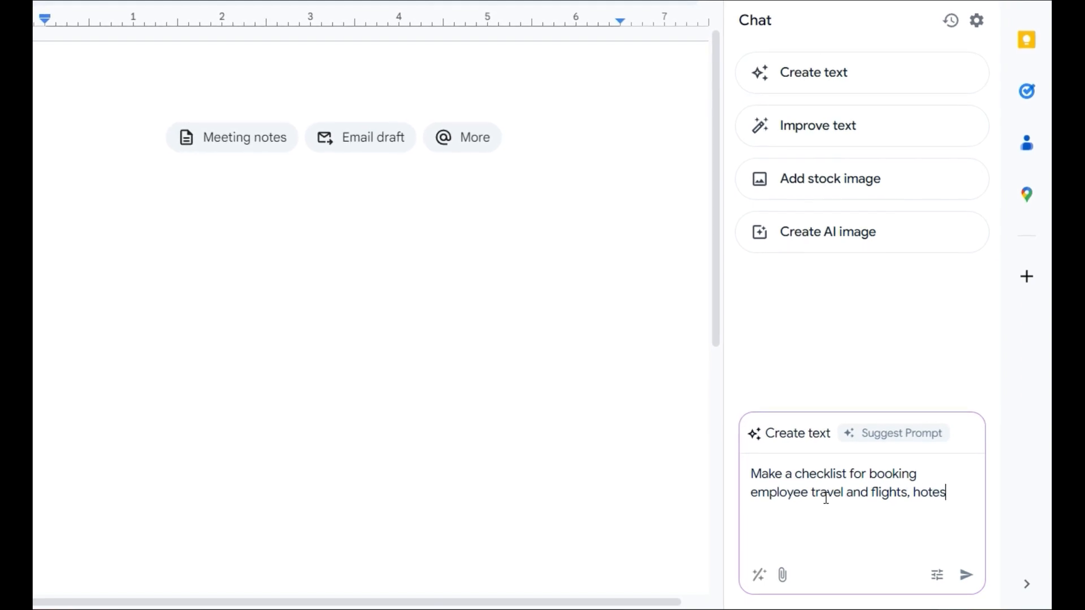
{"action": "type", "text": ", etc. for "}
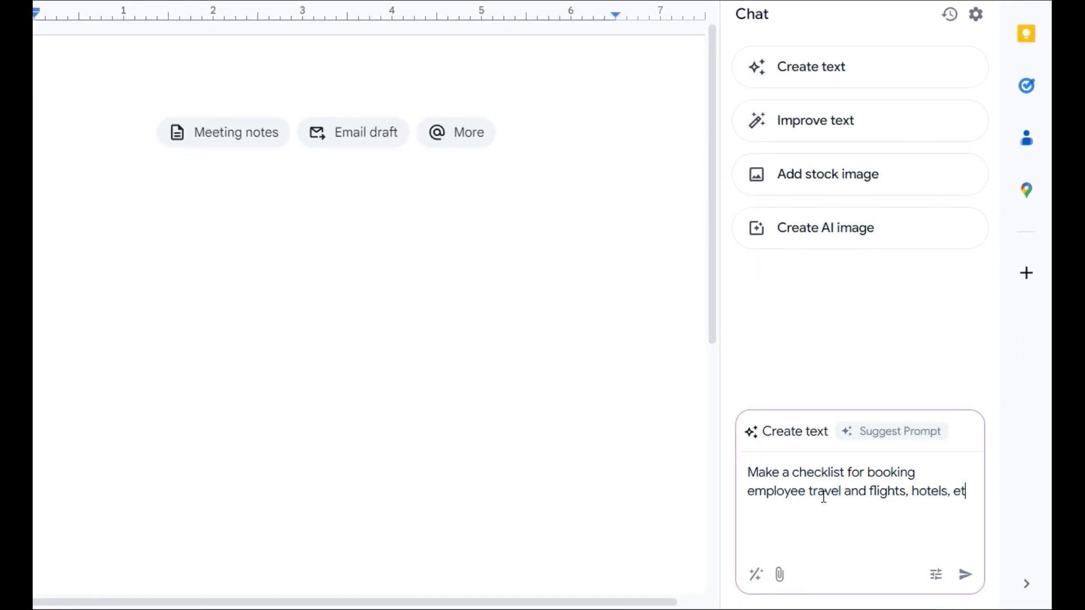
{"action": "type", "text": "my company "}
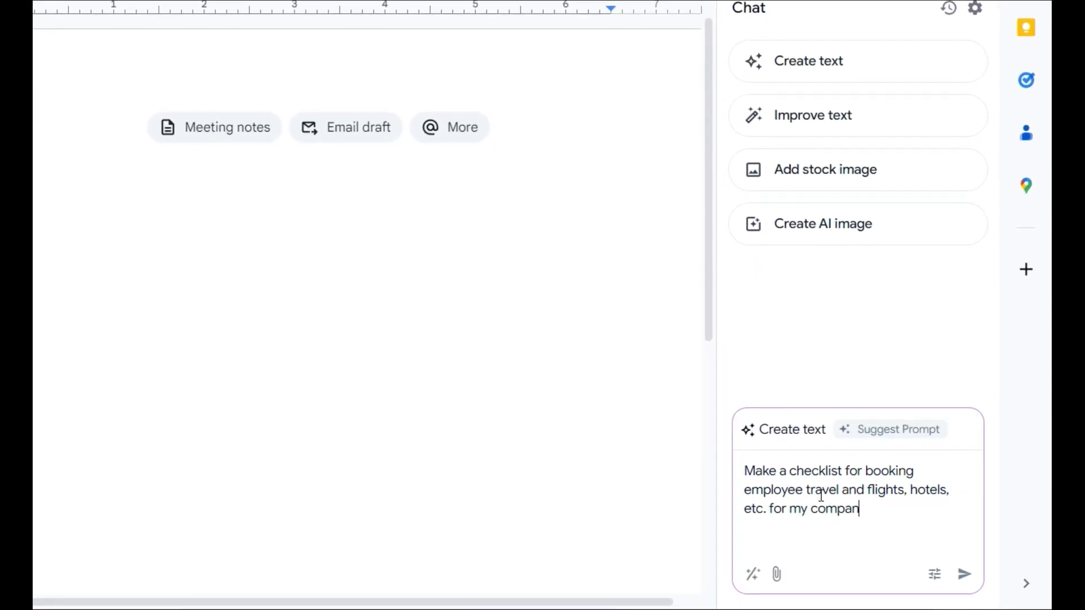
{"action": "type", "text": "AiAgency.com"}
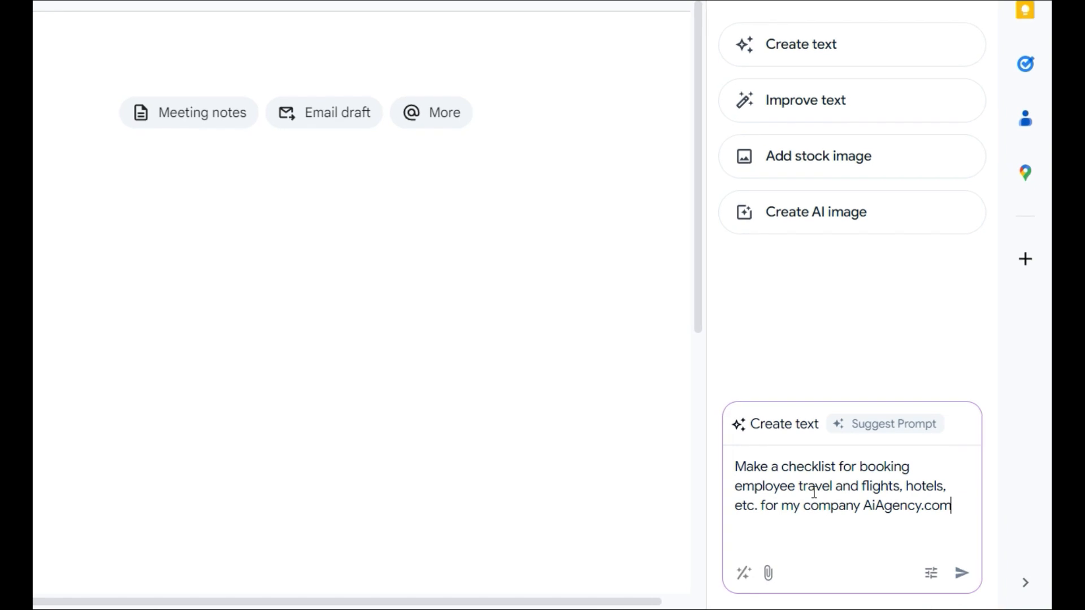
{"action": "key", "text": "Return"}
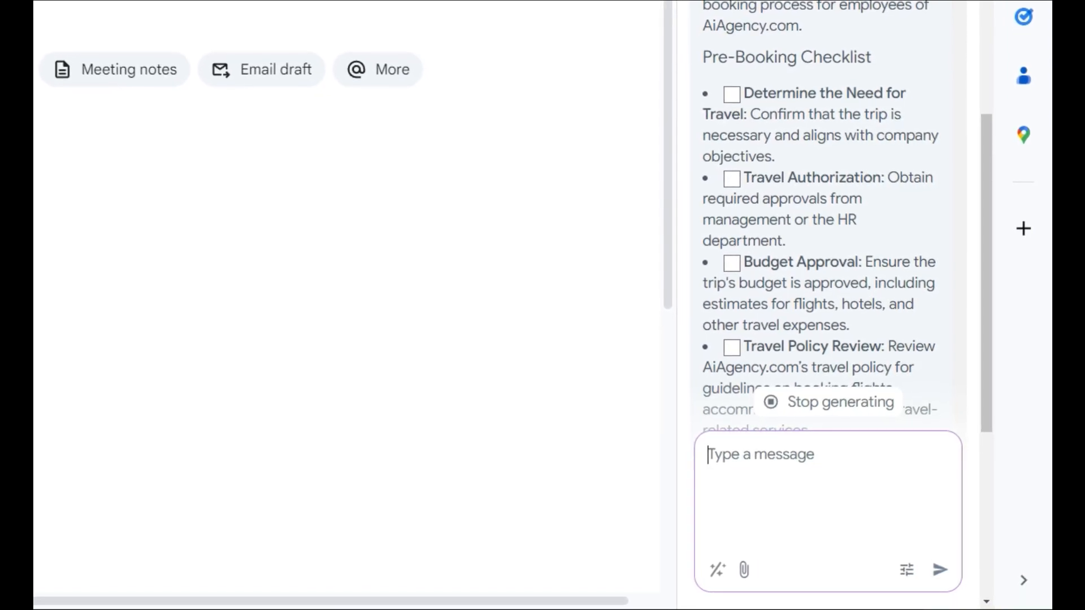
{"action": "left_click", "coordinate": [91, 38]}
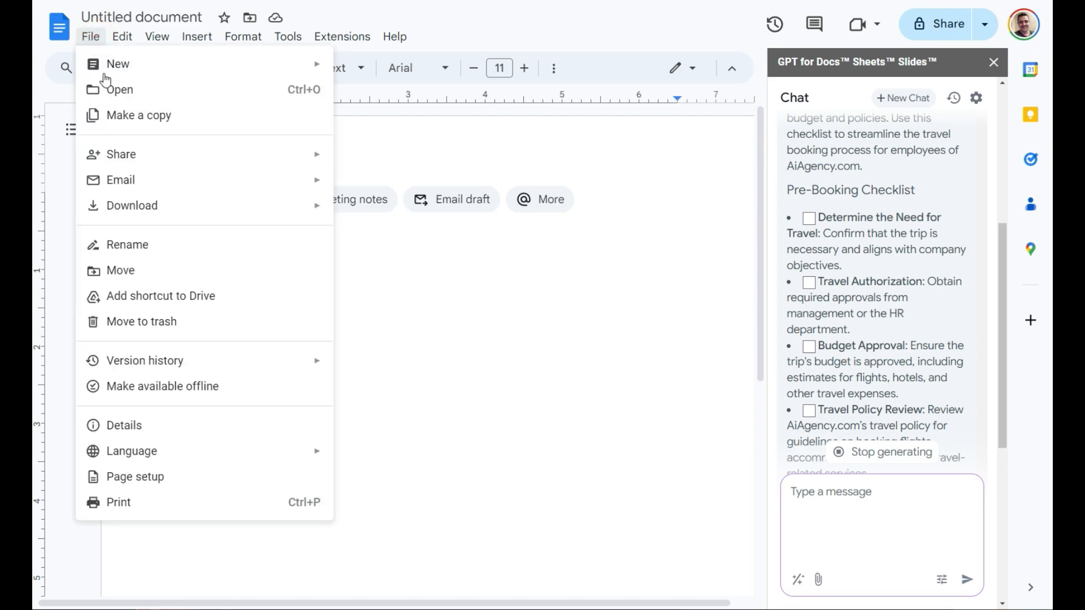
{"action": "mouse_move", "coordinate": [180, 217]}
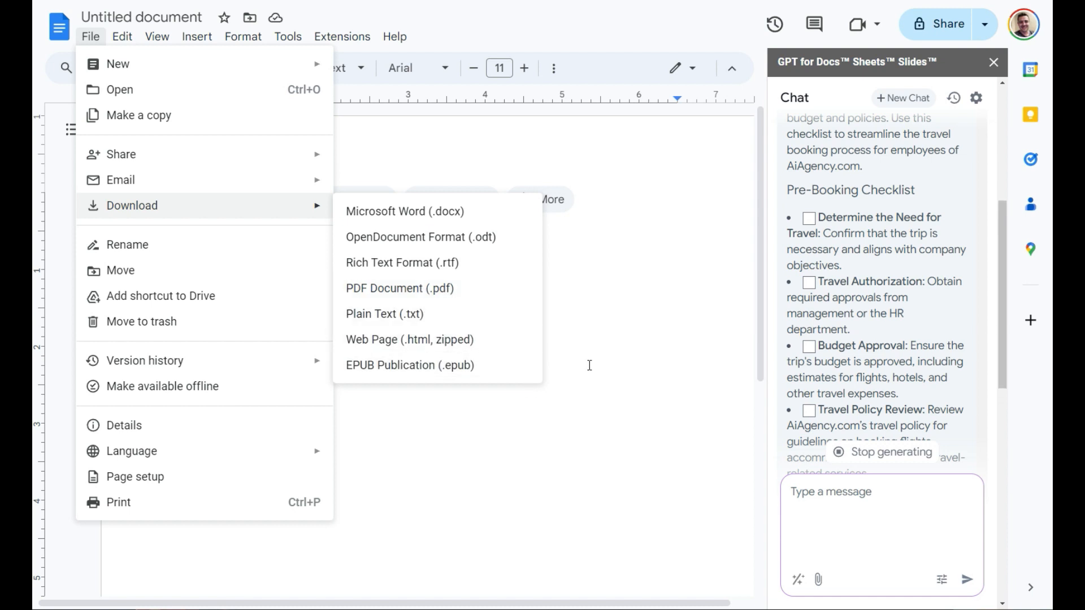
{"action": "left_click", "coordinate": [603, 349]}
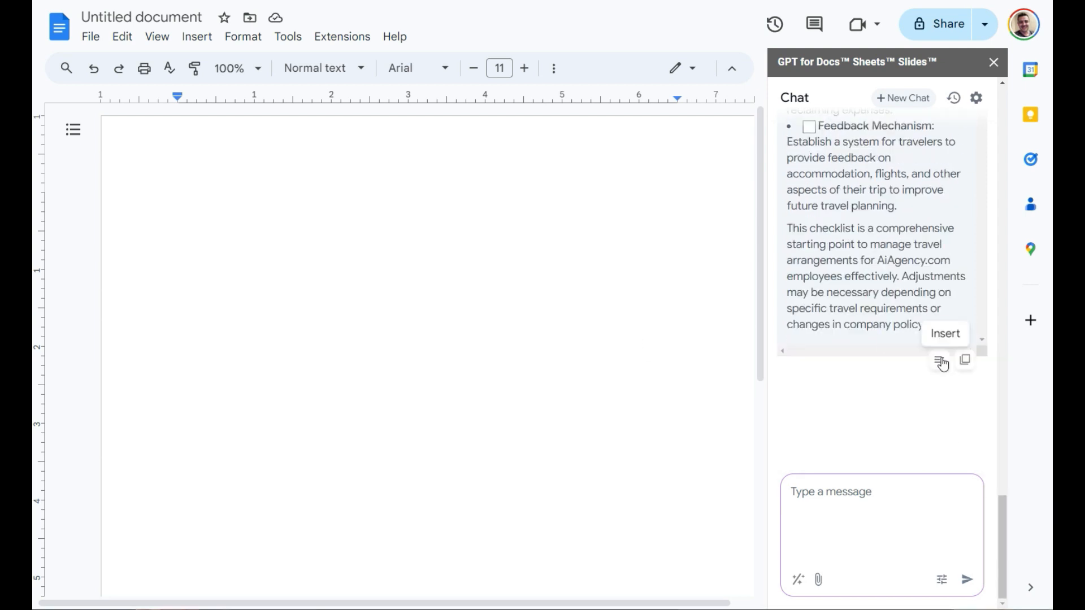
Step: Insert the generated employee travel checklist into the document and review it through the Post-Booking section
{"action": "left_click", "coordinate": [940, 361]}
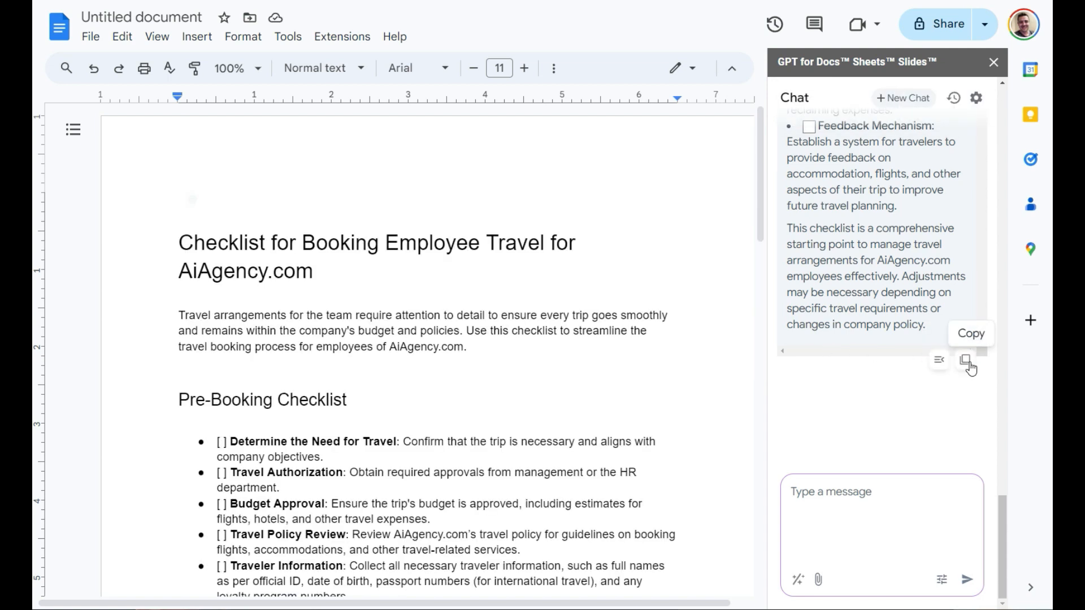
{"action": "scroll", "coordinate": [484, 266], "scroll_direction": "down", "scroll_amount": 3}
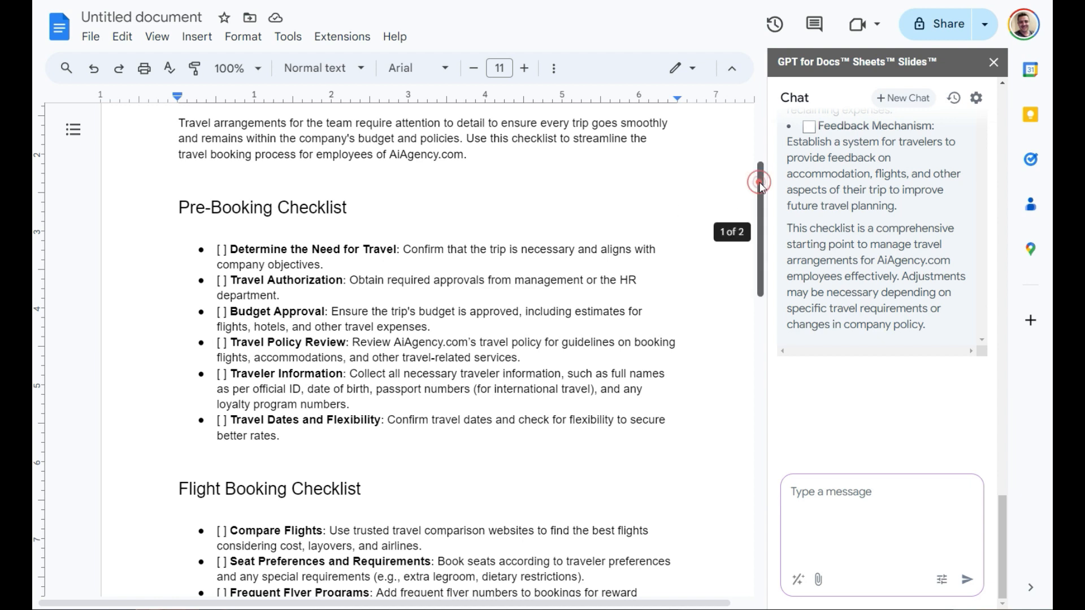
{"action": "left_click_drag", "start_coordinate": [760, 184], "coordinate": [739, 214]}
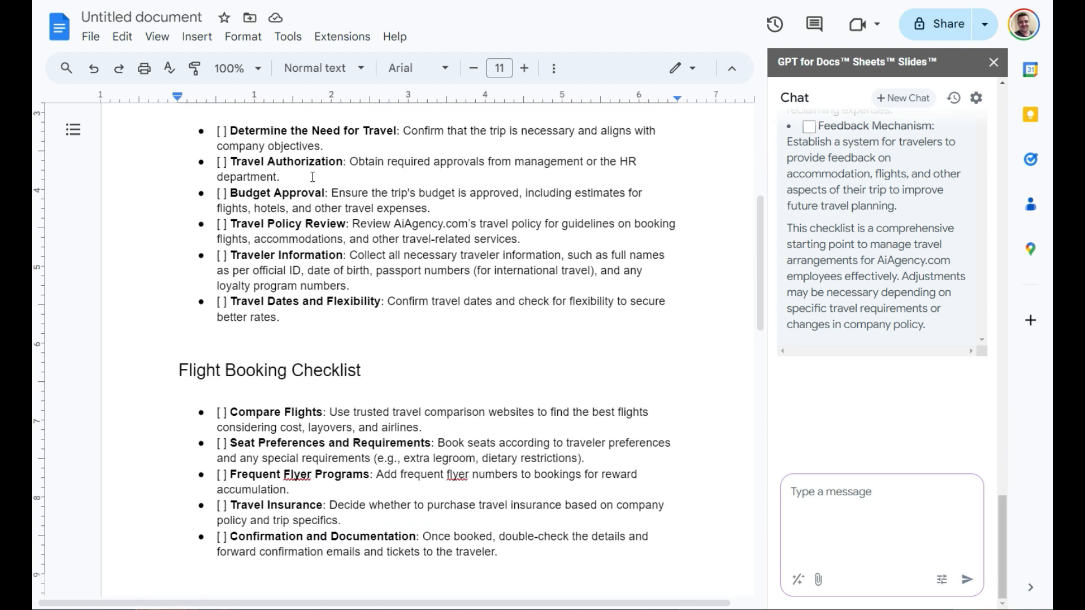
{"action": "left_click_drag", "start_coordinate": [762, 225], "coordinate": [777, 371]}
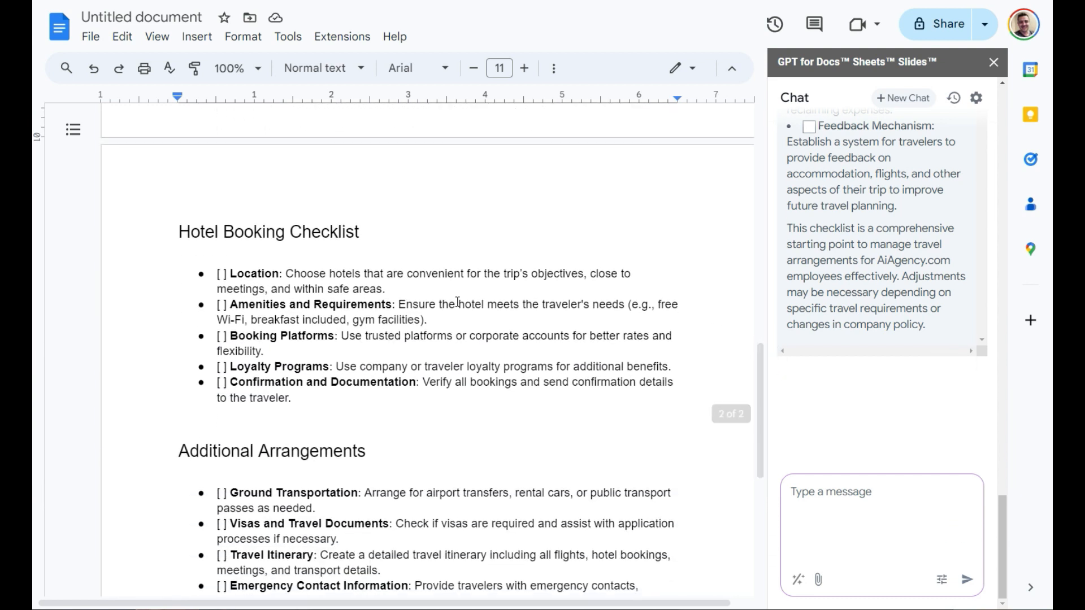
{"action": "scroll", "coordinate": [247, 449], "scroll_direction": "down", "scroll_amount": 5}
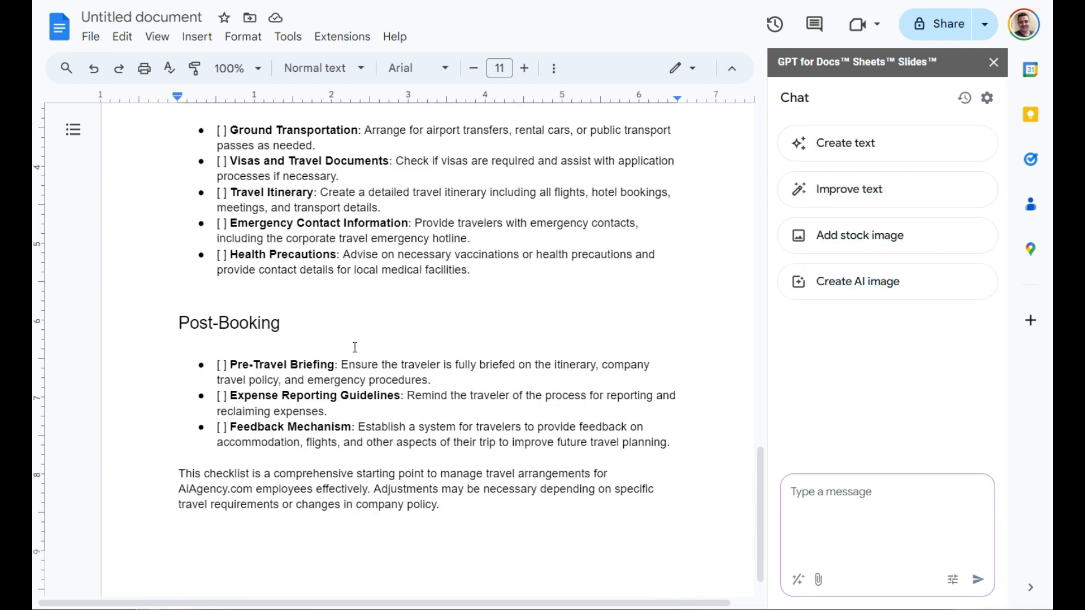
Step: Begin an Improve text request for the closing paragraph with "I want this to sound friendlier and also to", correcting the spelling
{"action": "left_click_drag", "start_coordinate": [447, 505], "coordinate": [213, 474]}
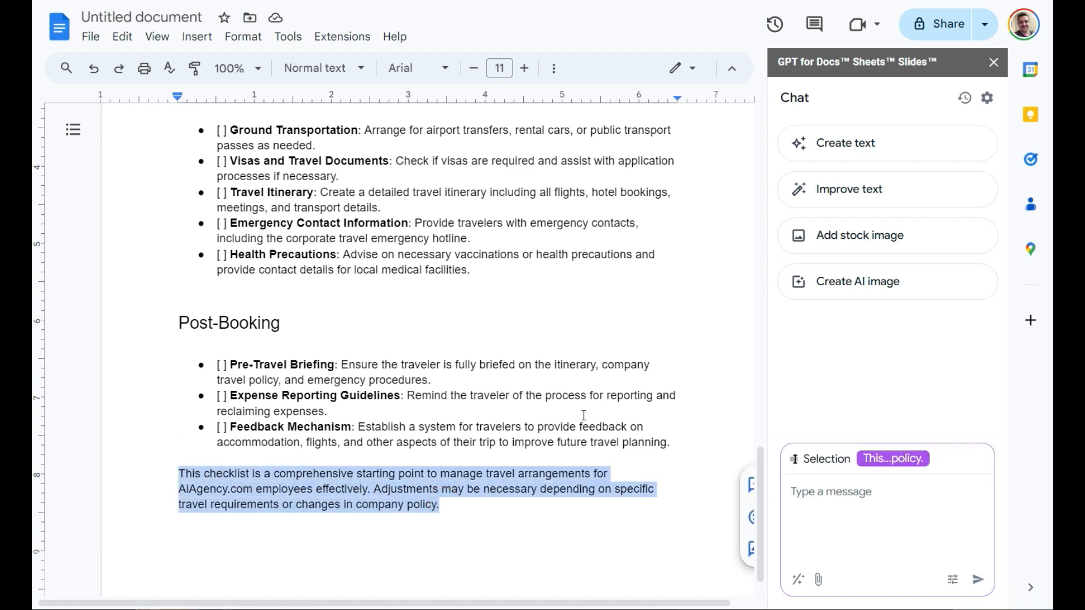
{"action": "left_click", "coordinate": [889, 194]}
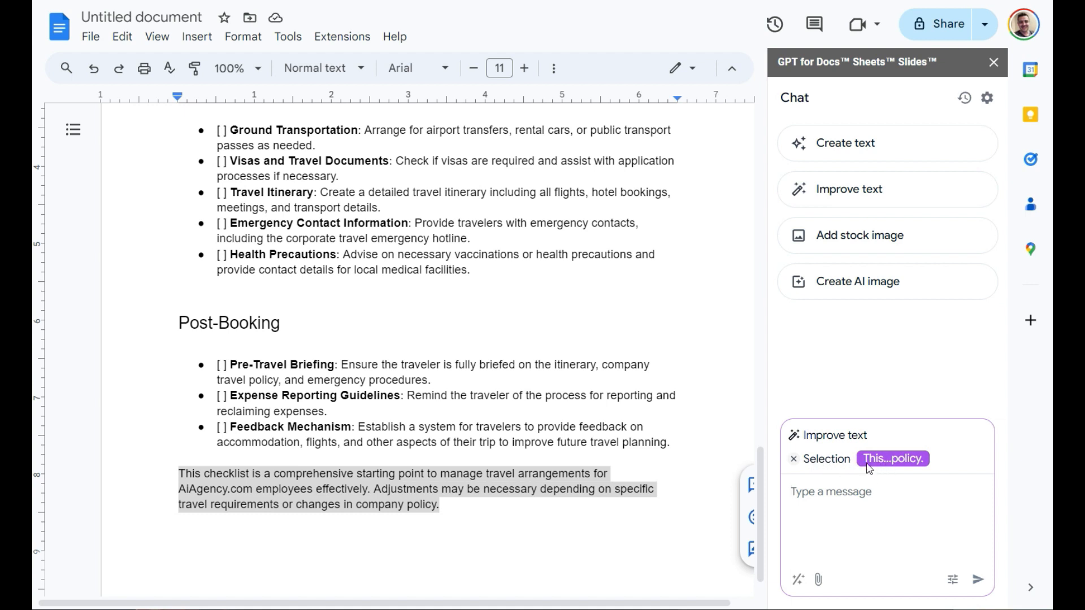
{"action": "type", "text": "I want this to spund friedlier and also to"}
{"action": "right_click", "coordinate": [897, 483]}
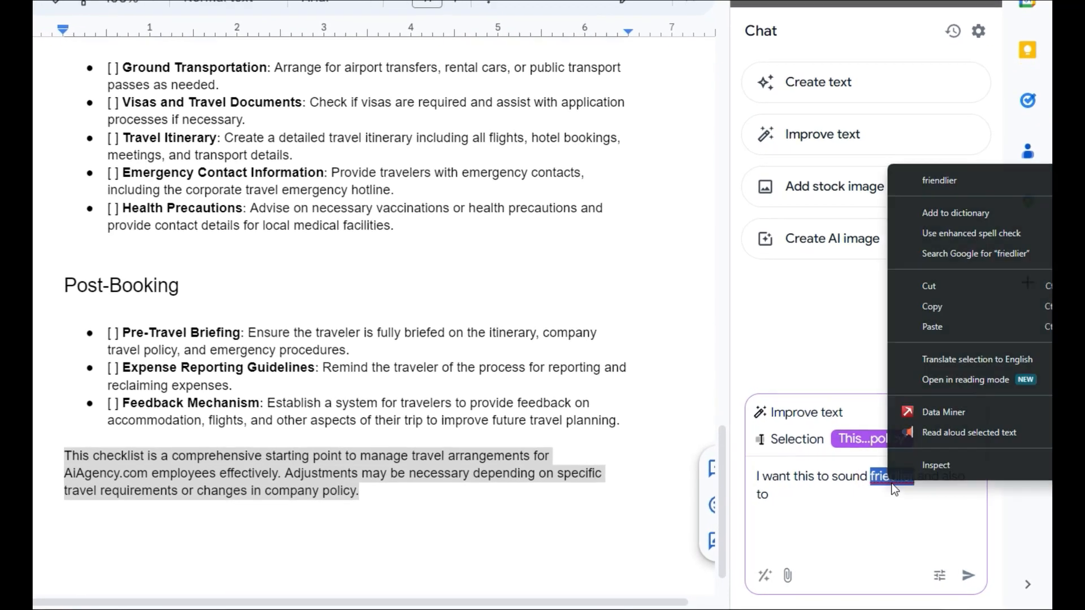
{"action": "left_click", "coordinate": [940, 180]}
{"action": "left_click", "coordinate": [784, 490]}
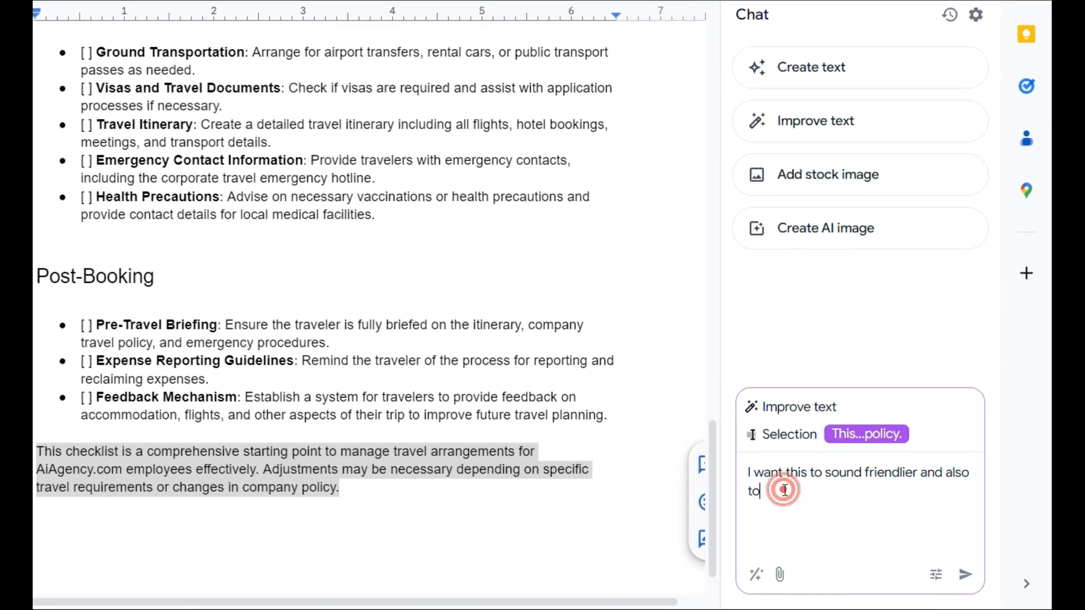
Step: Finish the prompt with "remind employees completing this checklist to send the travel plans to the traveling employee via email ASAP" and generate the rewrite
{"action": "type", "text": "remind employ"}
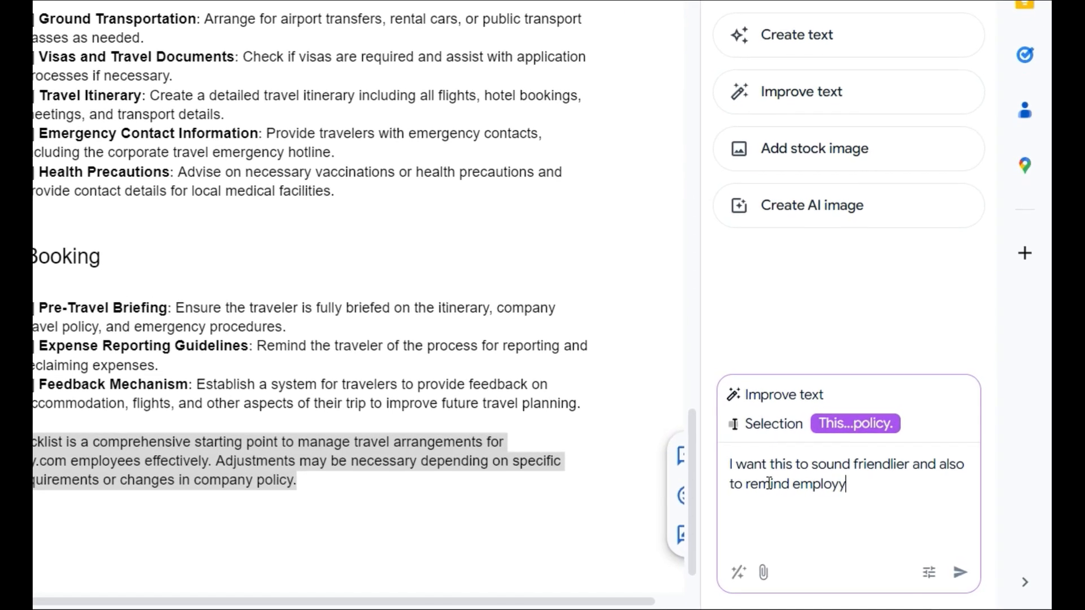
{"action": "type", "text": "ees completeing"}
{"action": "key", "text": "BackSpace"}
{"action": "key", "text": "BackSpace"}
{"action": "key", "text": "BackSpace"}
{"action": "key", "text": "BackSpace"}
{"action": "type", "text": "ing this checklist to send the travel plans to the traveling employee via email ASAP"}
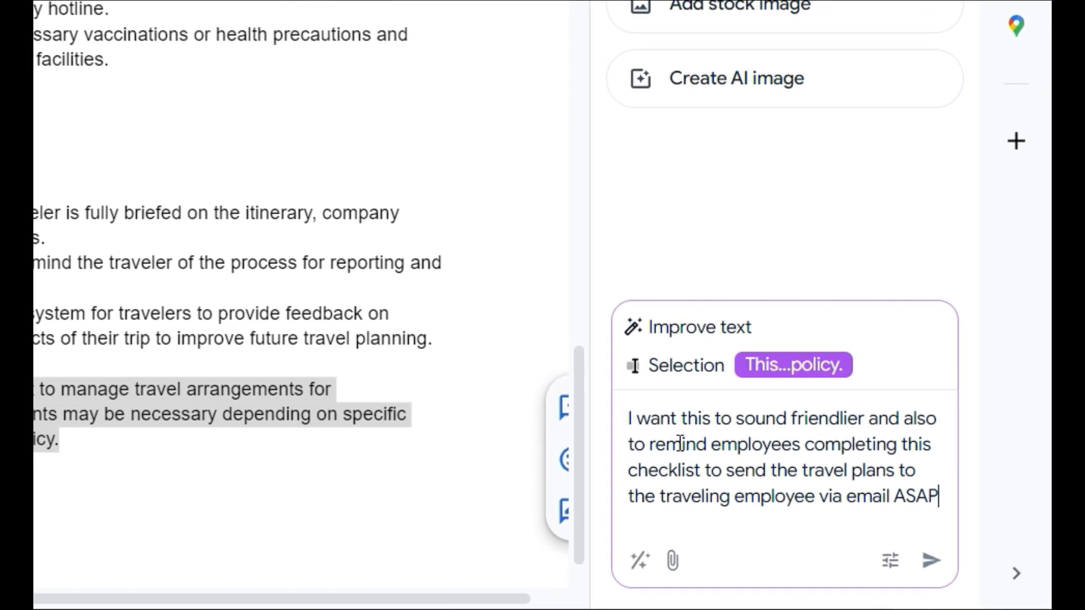
{"action": "key", "text": "Return"}
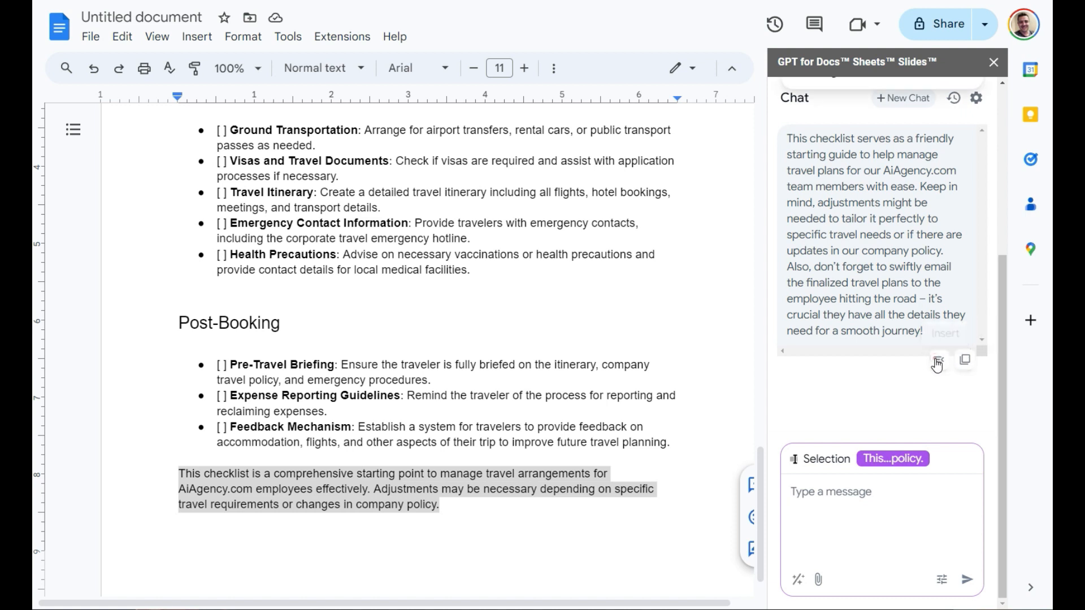
Step: Insert the friendlier rewrite below the closing paragraph and delete the original closing paragraph
{"action": "left_click", "coordinate": [938, 363]}
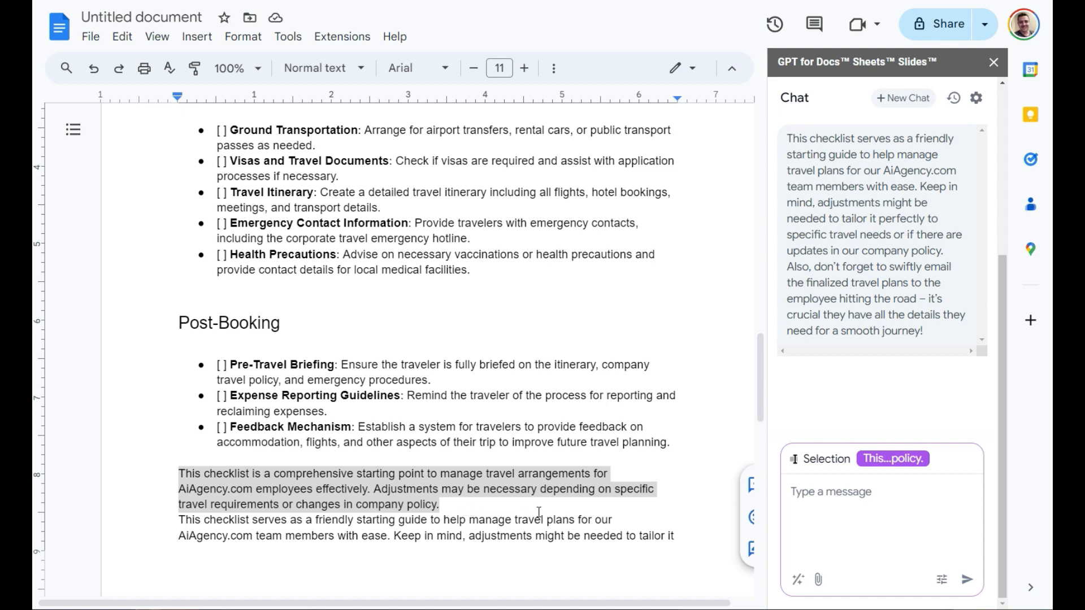
{"action": "scroll", "coordinate": [528, 511], "scroll_direction": "down", "scroll_amount": 4}
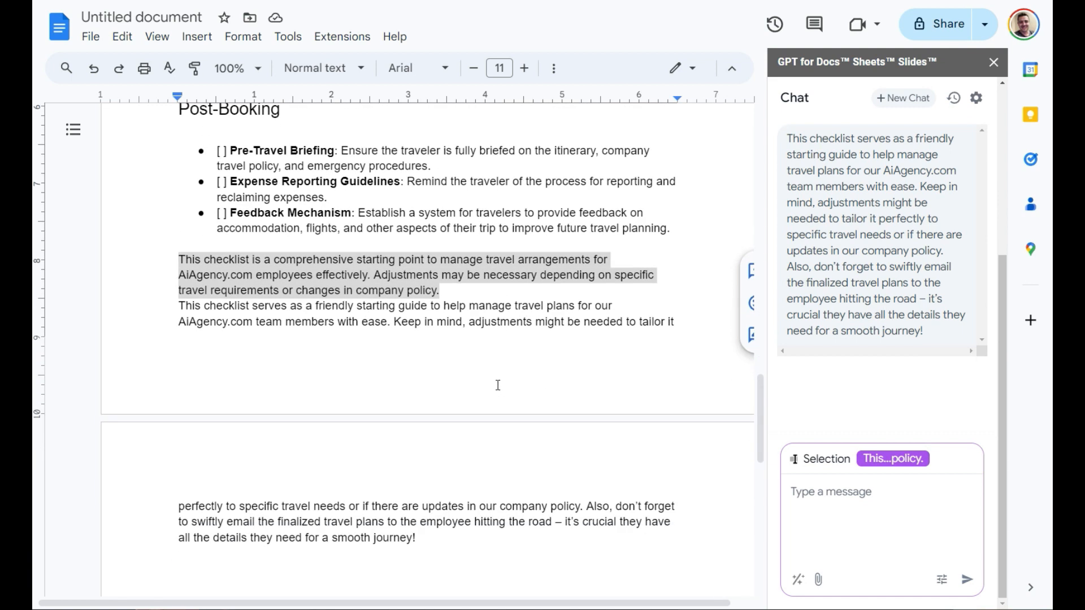
{"action": "left_click_drag", "start_coordinate": [469, 293], "coordinate": [180, 264]}
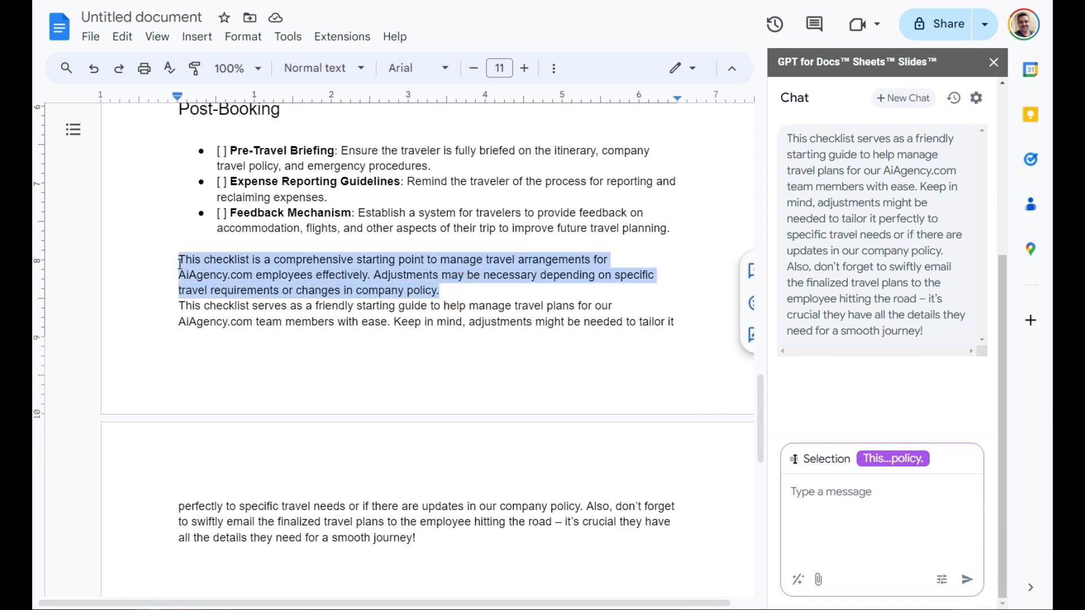
{"action": "key", "text": "Delete"}
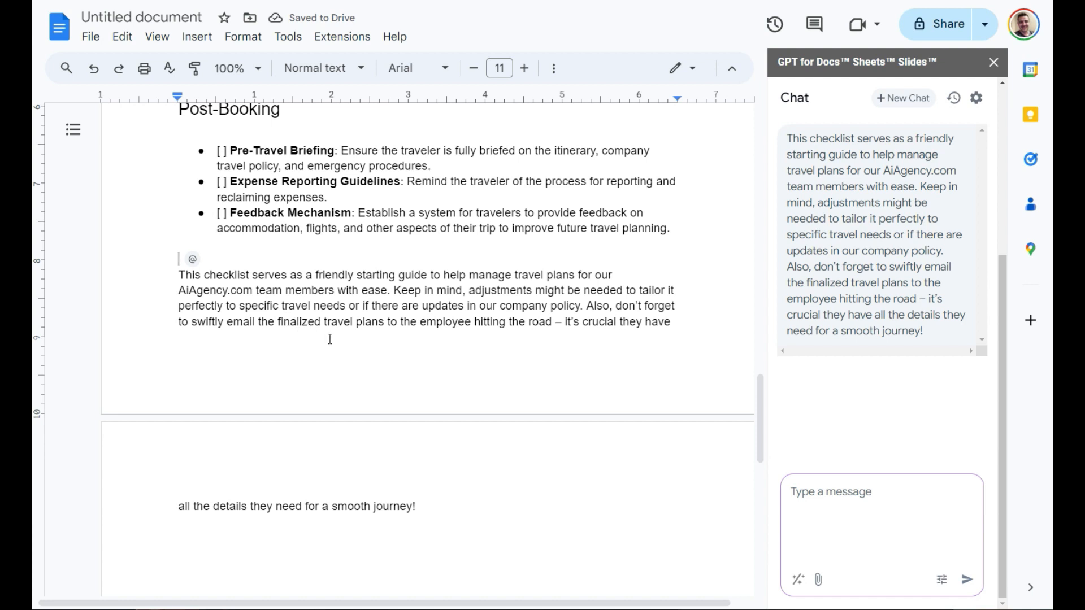
Step: Add four blank lines above the rewritten closing paragraph to push it onto the next page
{"action": "key", "text": "Return"}
{"action": "key", "text": "Return"}
{"action": "key", "text": "Return"}
{"action": "key", "text": "Return"}
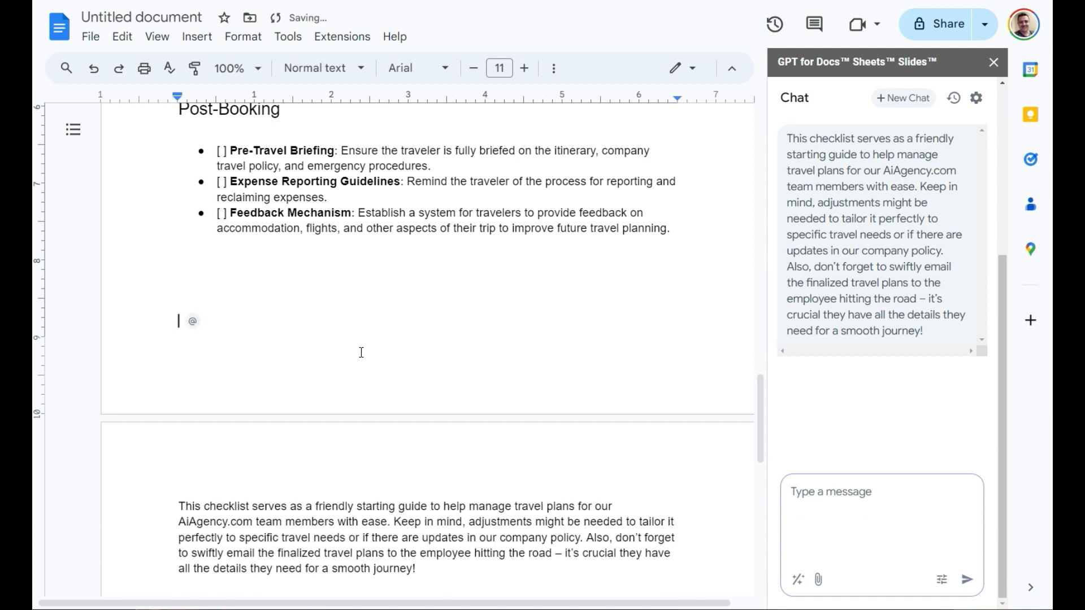
{"action": "scroll", "coordinate": [362, 352], "scroll_direction": "up", "scroll_amount": 10}
{"action": "scroll", "coordinate": [434, 380], "scroll_direction": "up", "scroll_amount": 15}
{"action": "scroll", "coordinate": [405, 363], "scroll_direction": "up", "scroll_amount": 2}
{"action": "left_click", "coordinate": [243, 37]}
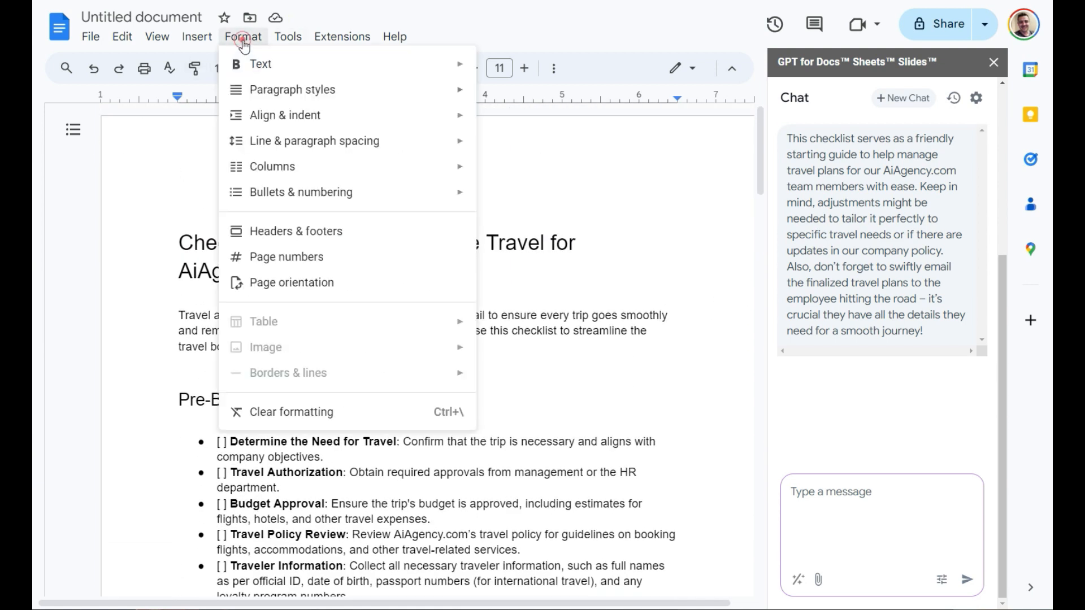
{"action": "left_click", "coordinate": [685, 191]}
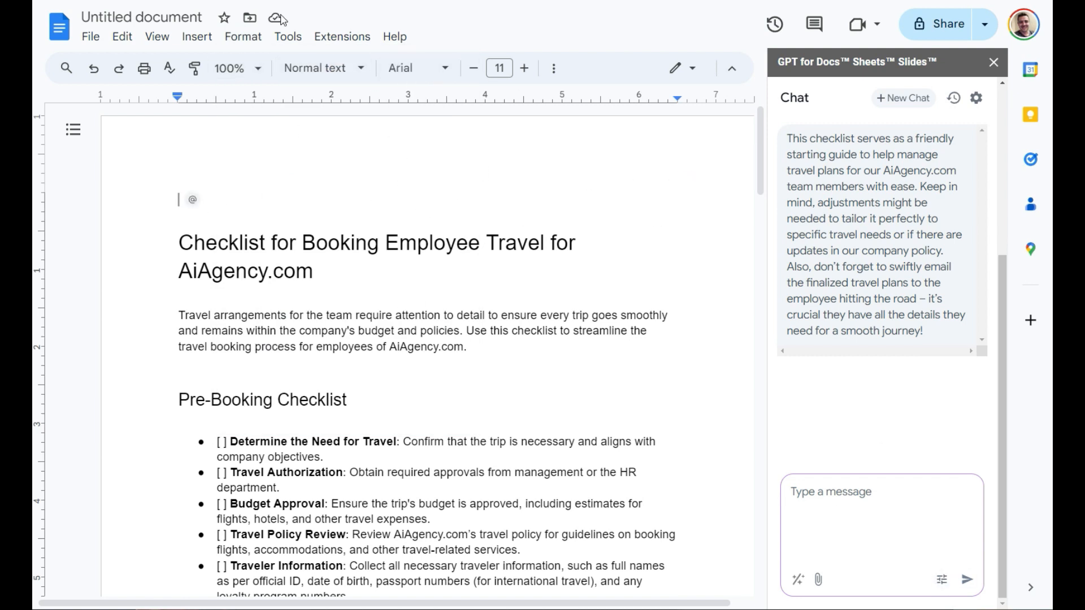
{"action": "left_click", "coordinate": [92, 39]}
{"action": "mouse_move", "coordinate": [187, 204]}
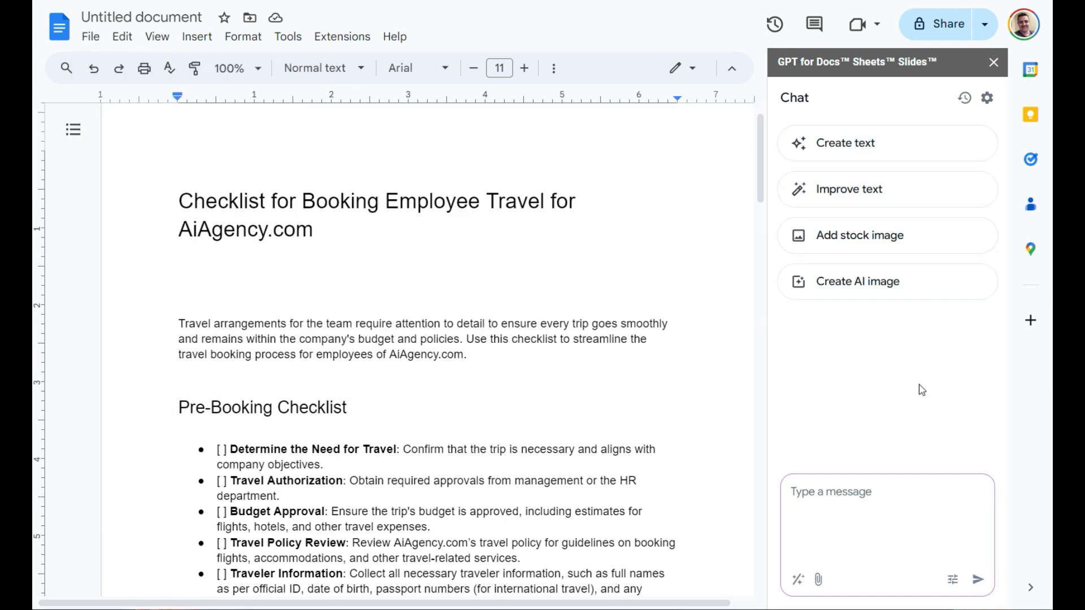
Step: Generate an AI image with the prompt "Create a logo for my company AiAgency.com, have it be a small blue robot."
{"action": "left_click", "coordinate": [865, 286]}
{"action": "left_click", "coordinate": [863, 501]}
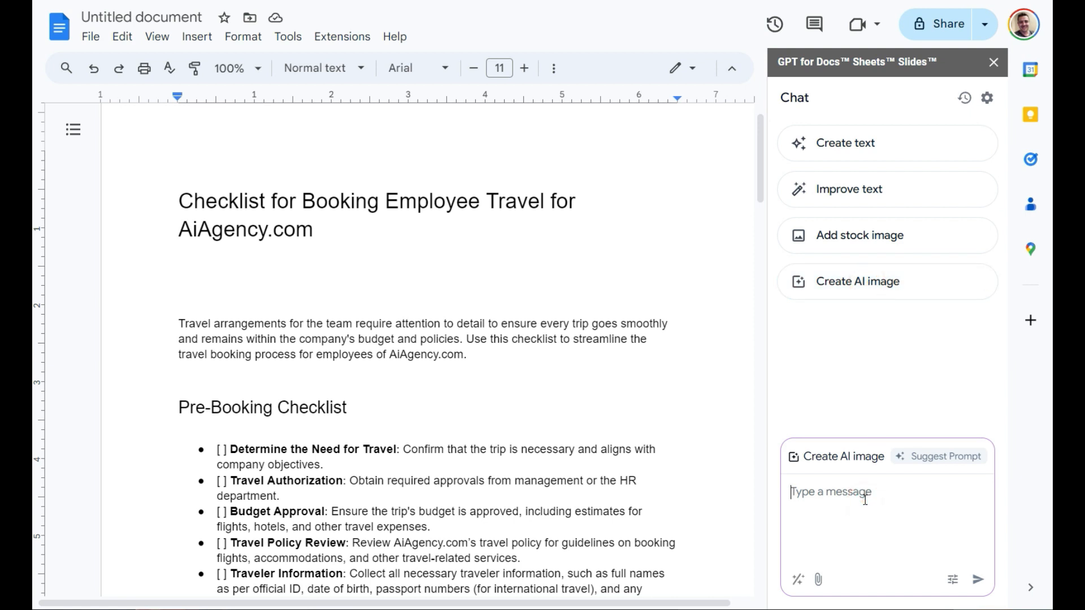
{"action": "type", "text": "Here are the images you requested. Right click to copy."}
{"action": "key", "text": "ctrl+z"}
{"action": "type", "text": "c"}
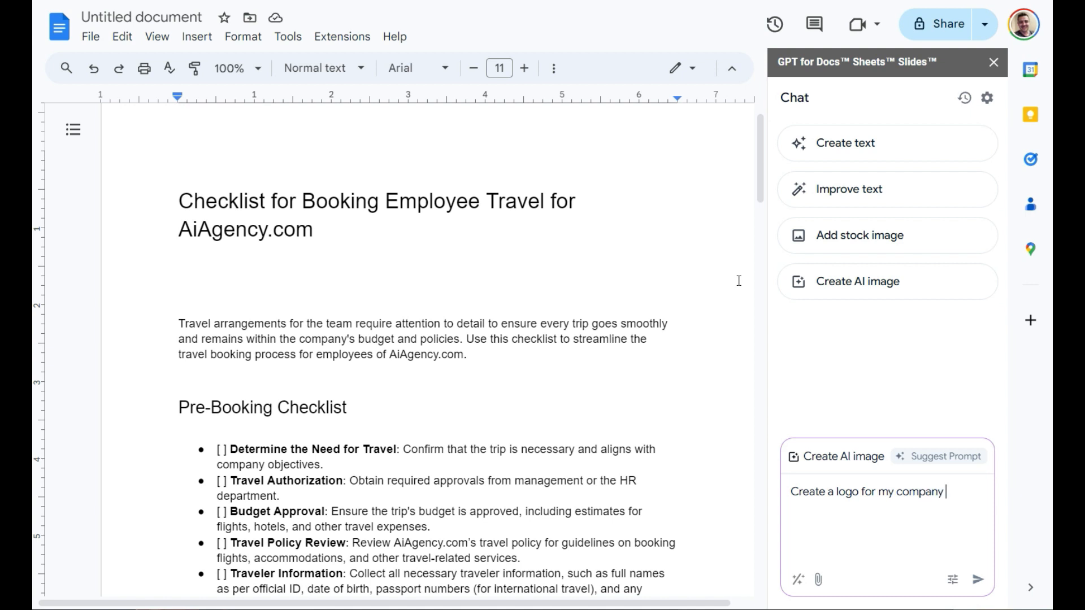
{"action": "type", "text": "ncy"}
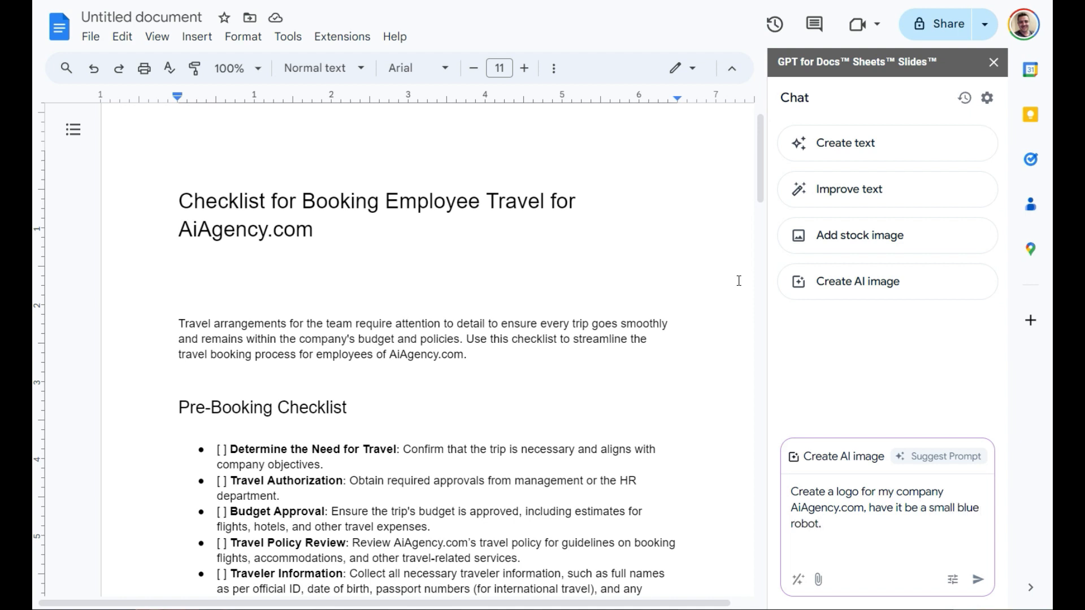
{"action": "key", "text": "Return"}
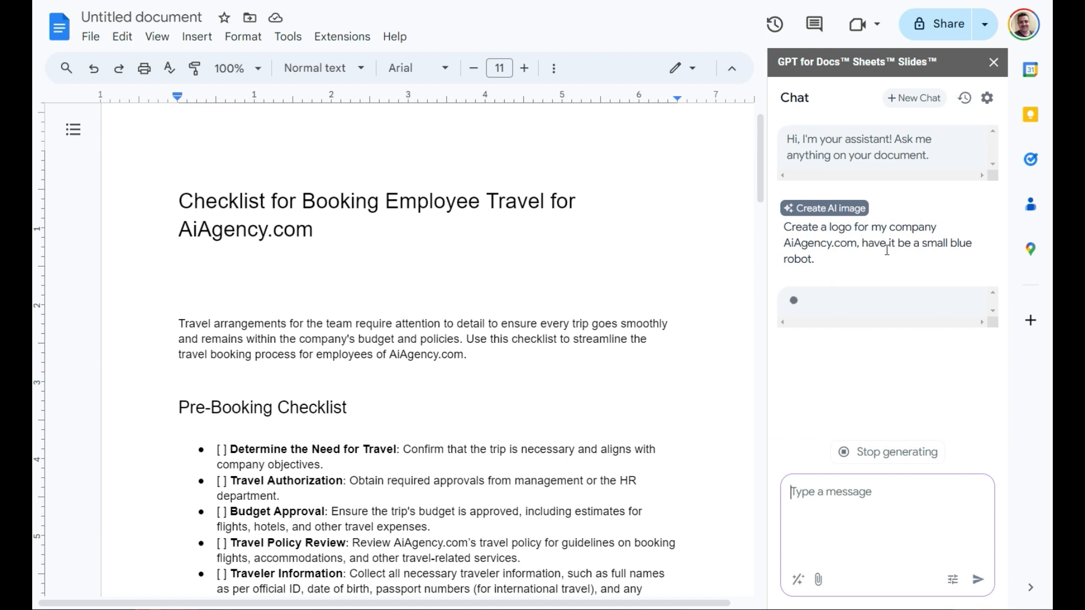
Step: Add several blank lines between the document title and the introductory paragraph
{"action": "left_click", "coordinate": [403, 223]}
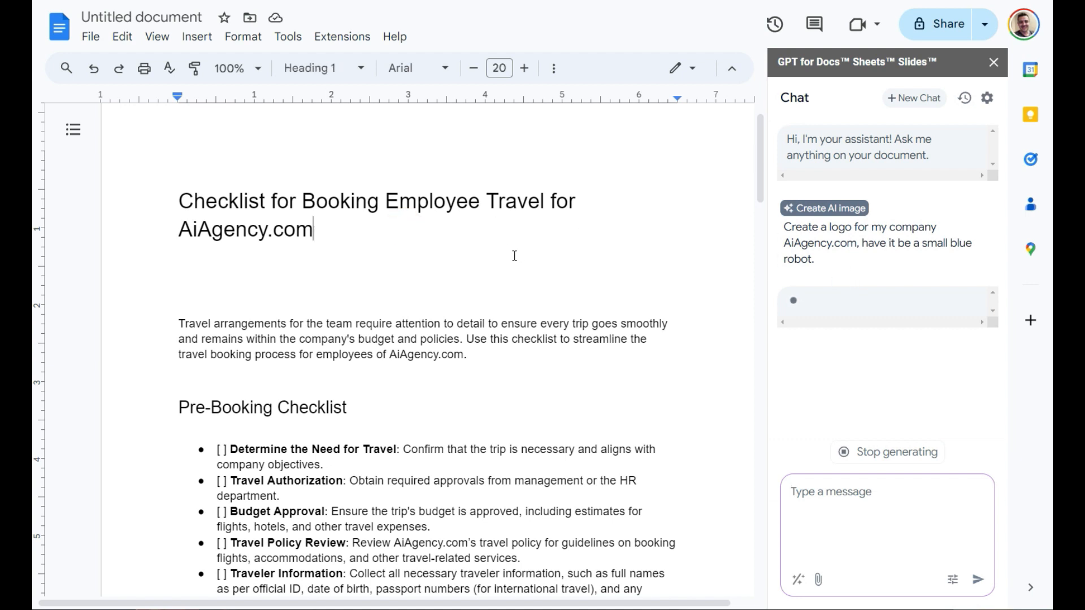
{"action": "key", "text": "Return"}
{"action": "key", "text": "Return"}
{"action": "key", "text": "Return"}
{"action": "key", "text": "Return"}
{"action": "key", "text": "Return"}
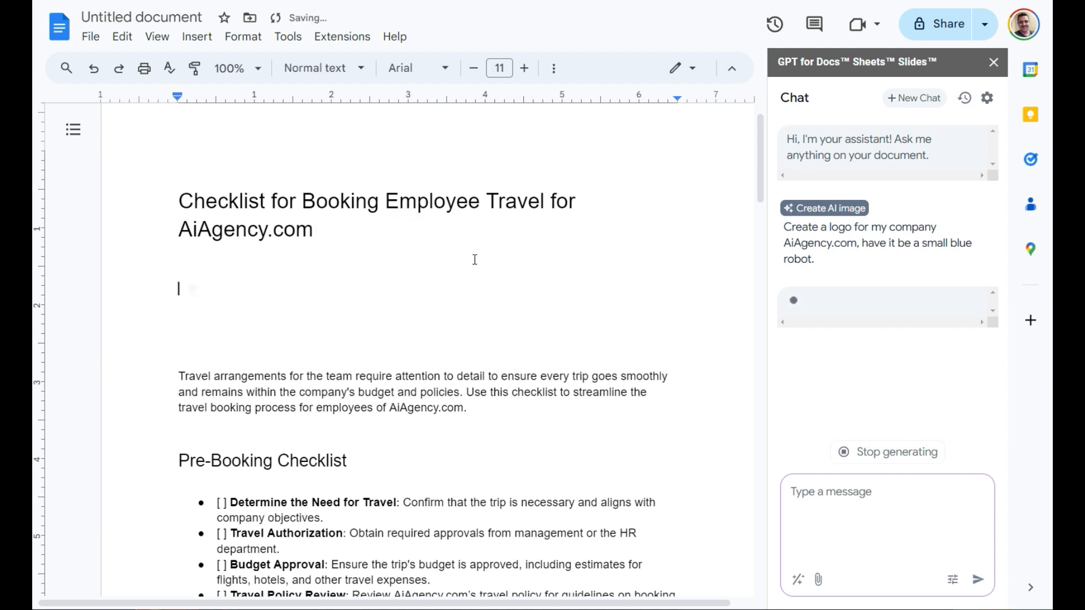
{"action": "key", "text": "Return"}
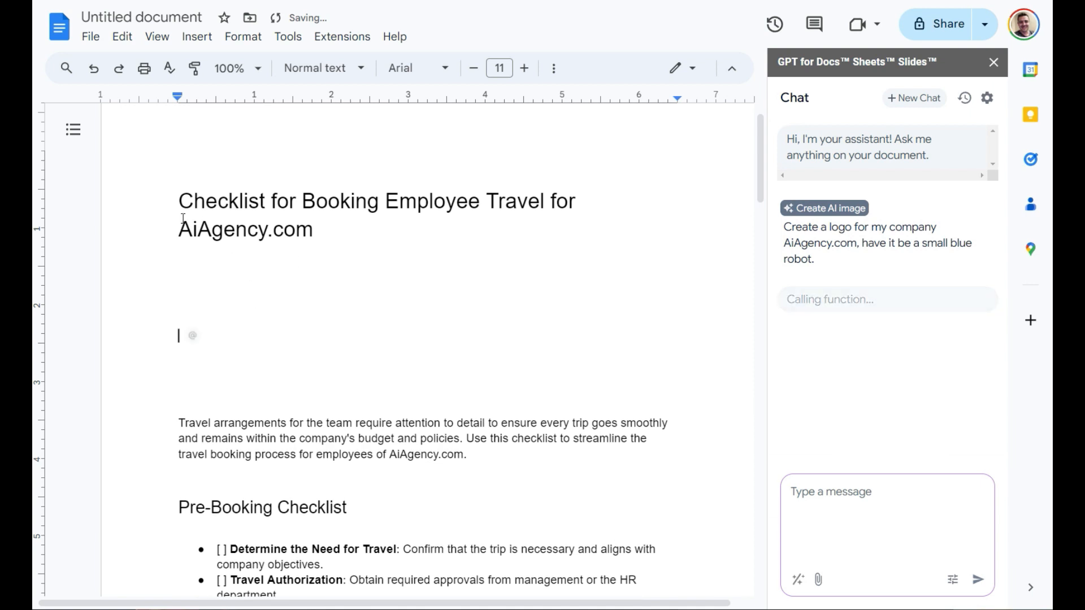
Step: Insert the generated robot logo from the chat into the document, with the cursor on the blank line directly below the title
{"action": "left_click", "coordinate": [607, 204]}
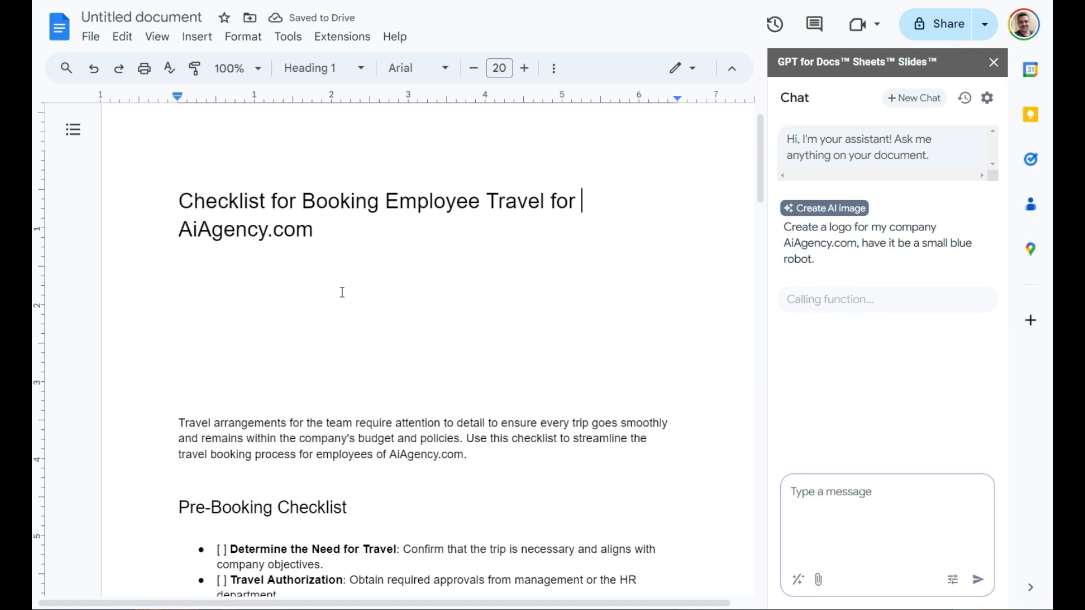
{"action": "left_click", "coordinate": [330, 266]}
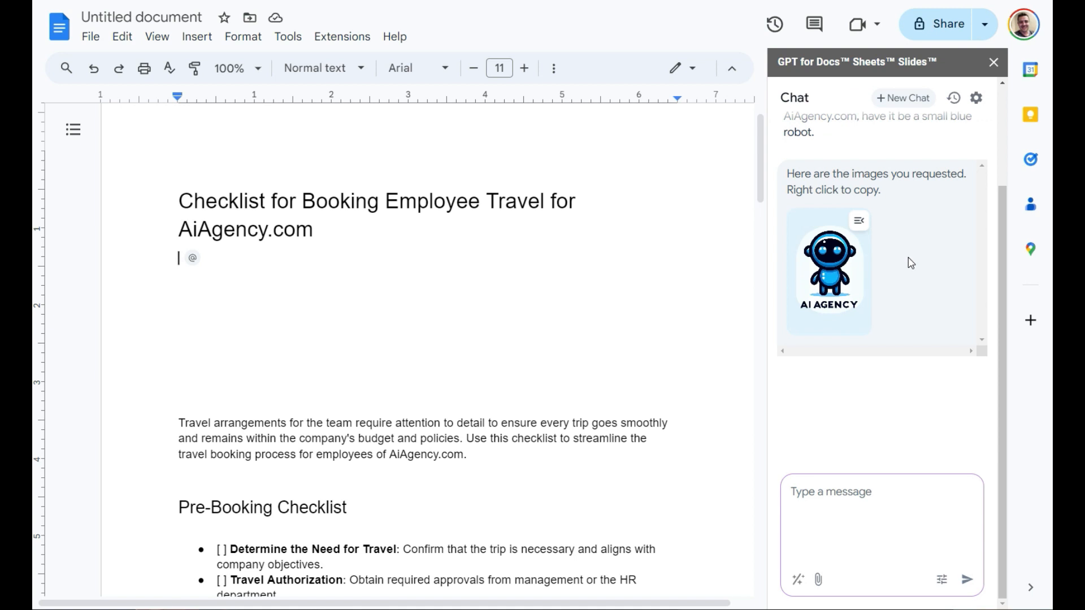
{"action": "left_click", "coordinate": [860, 222]}
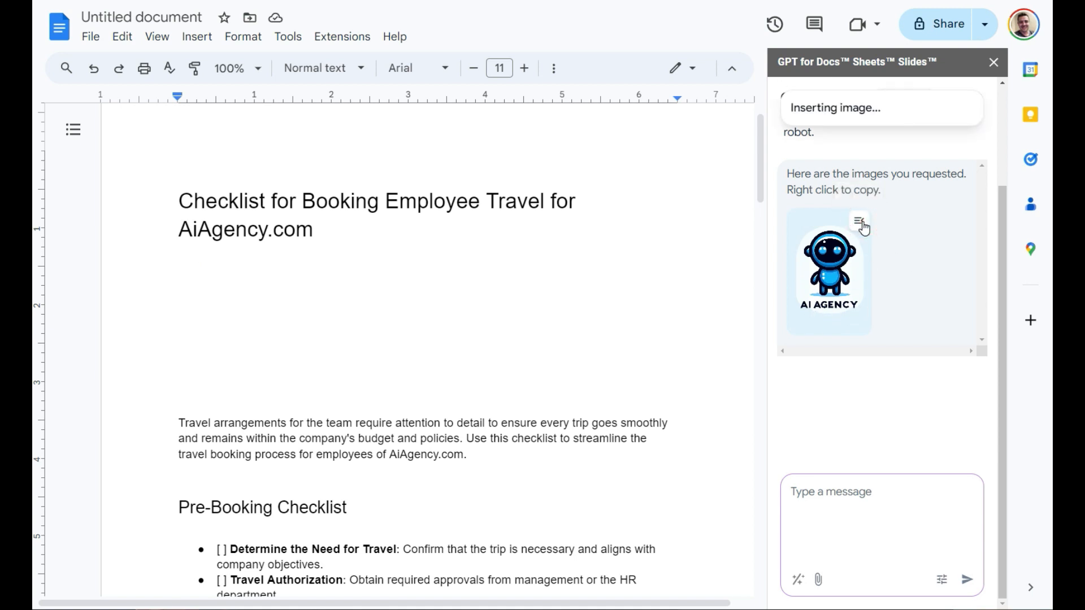
Step: Shrink the logo at the document's end to about 1.2 inches wide and move it below the title
{"action": "left_click", "coordinate": [337, 257]}
{"action": "left_click_drag", "start_coordinate": [756, 179], "coordinate": [756, 538]}
{"action": "left_click", "coordinate": [285, 366]}
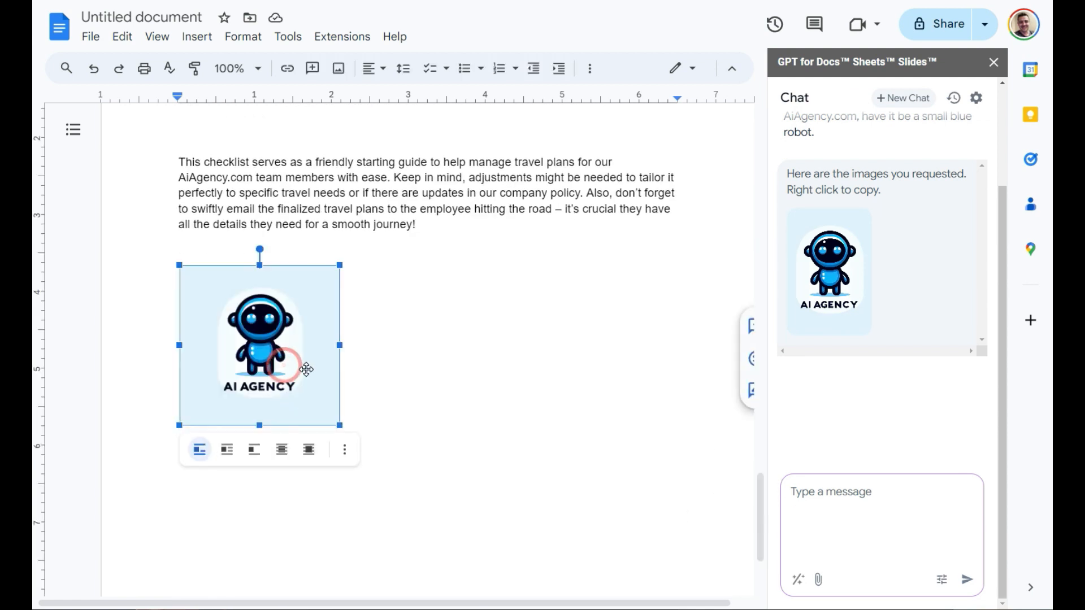
{"action": "left_click_drag", "start_coordinate": [275, 265], "coordinate": [273, 224]}
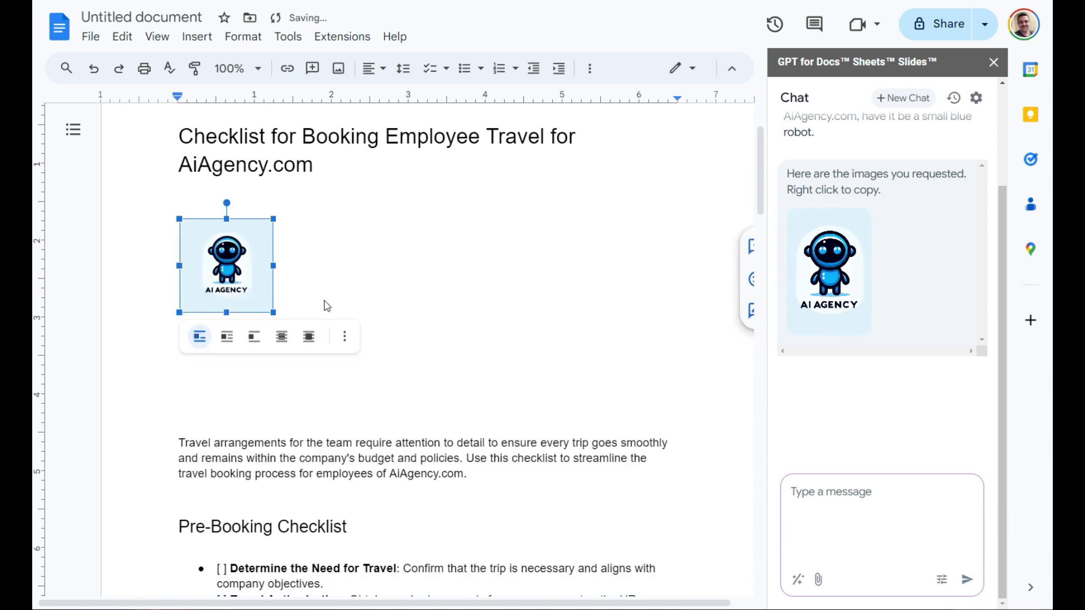
Step: Delete one blank line between the logo and the introductory paragraph
{"action": "scroll", "coordinate": [435, 245], "scroll_direction": "up", "scroll_amount": 2}
{"action": "left_click", "coordinate": [225, 523]}
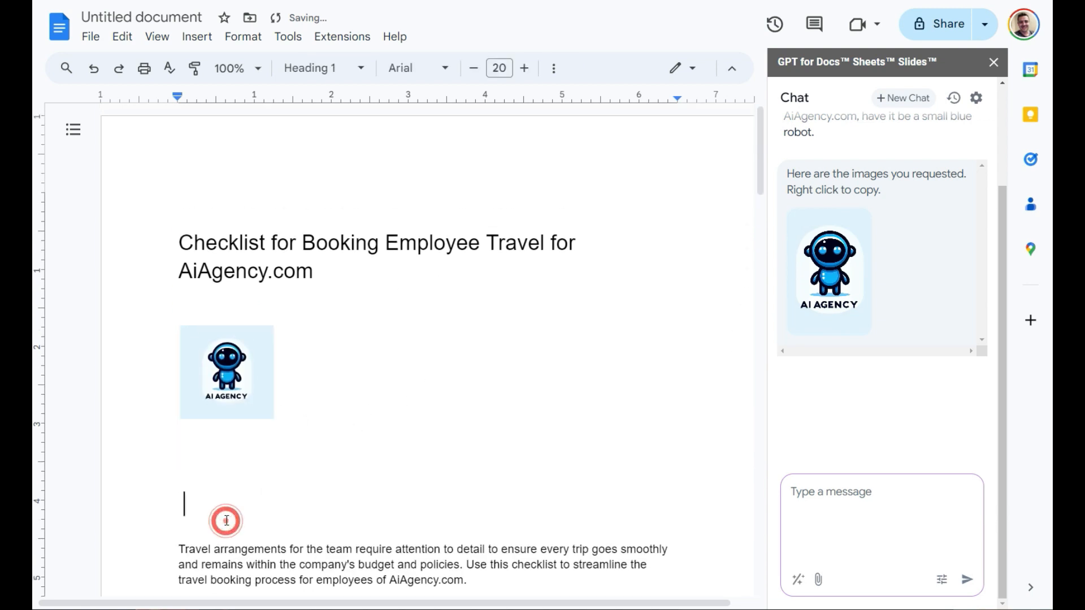
{"action": "key", "text": "BackSpace"}
Step: Set the logo to sit in front of the text and place it to the right of the title
{"action": "left_click", "coordinate": [266, 412]}
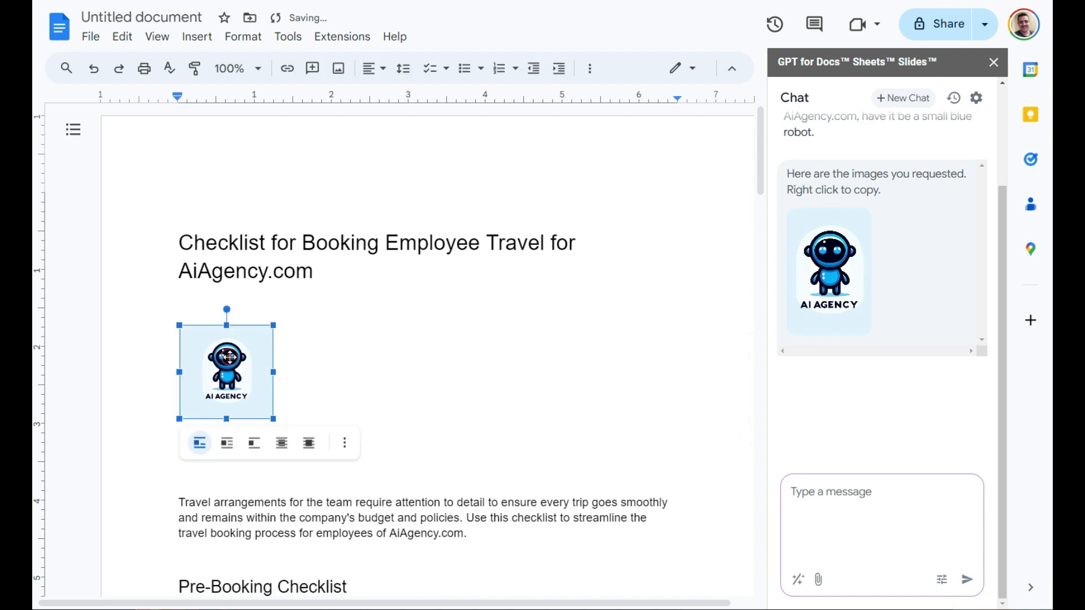
{"action": "left_click", "coordinate": [344, 443]}
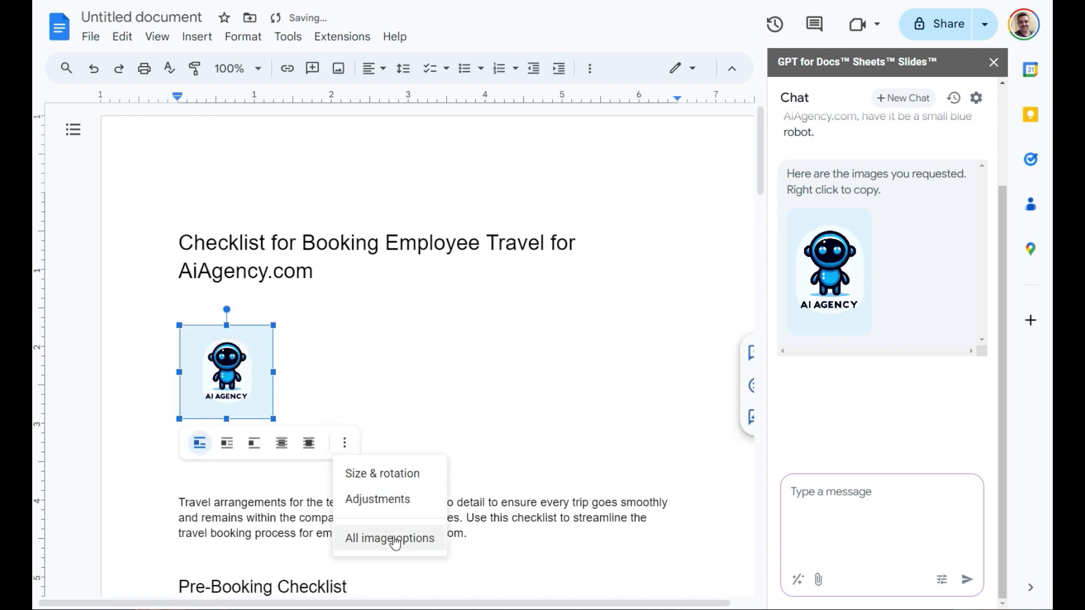
{"action": "left_click", "coordinate": [309, 443]}
{"action": "left_click_drag", "start_coordinate": [231, 371], "coordinate": [671, 243]}
{"action": "left_click", "coordinate": [512, 275]}
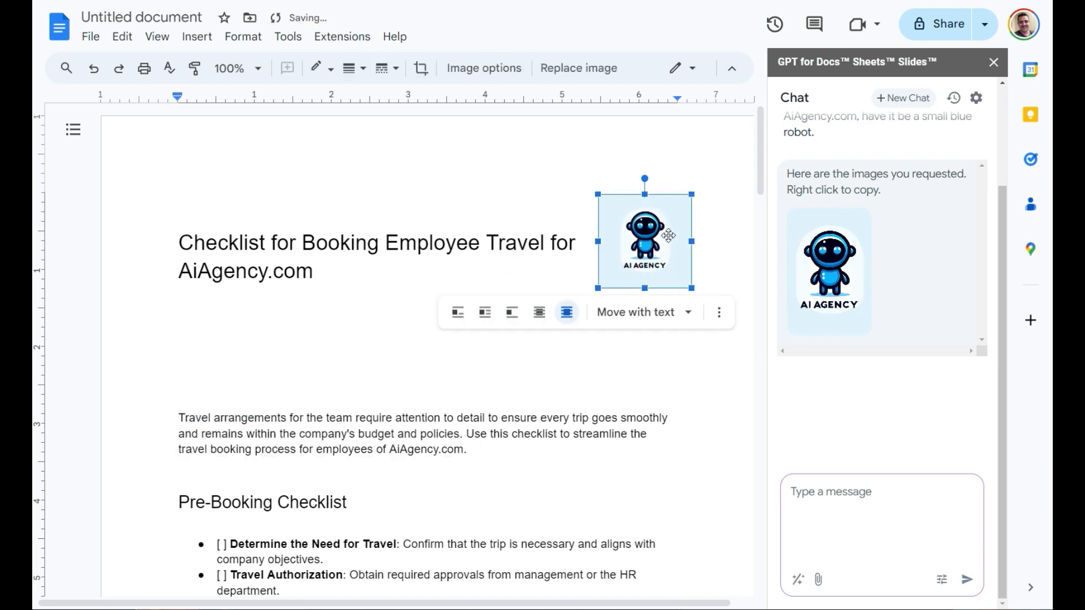
Step: Delete the blank lines between the title and the introductory paragraph
{"action": "left_click", "coordinate": [358, 356]}
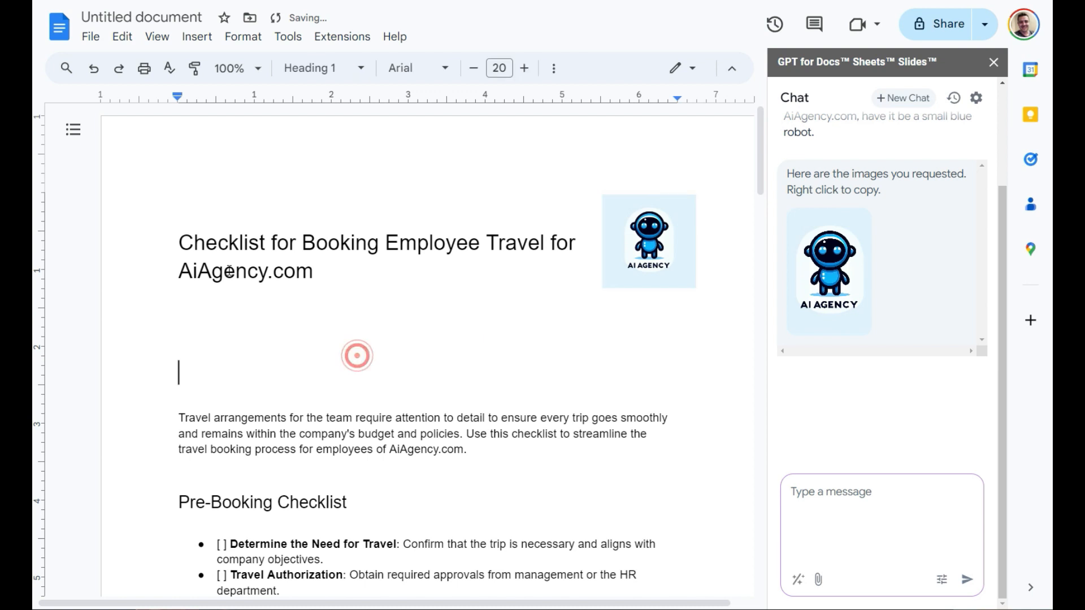
{"action": "key", "text": "BackSpace"}
{"action": "key", "text": "BackSpace"}
{"action": "key", "text": "BackSpace"}
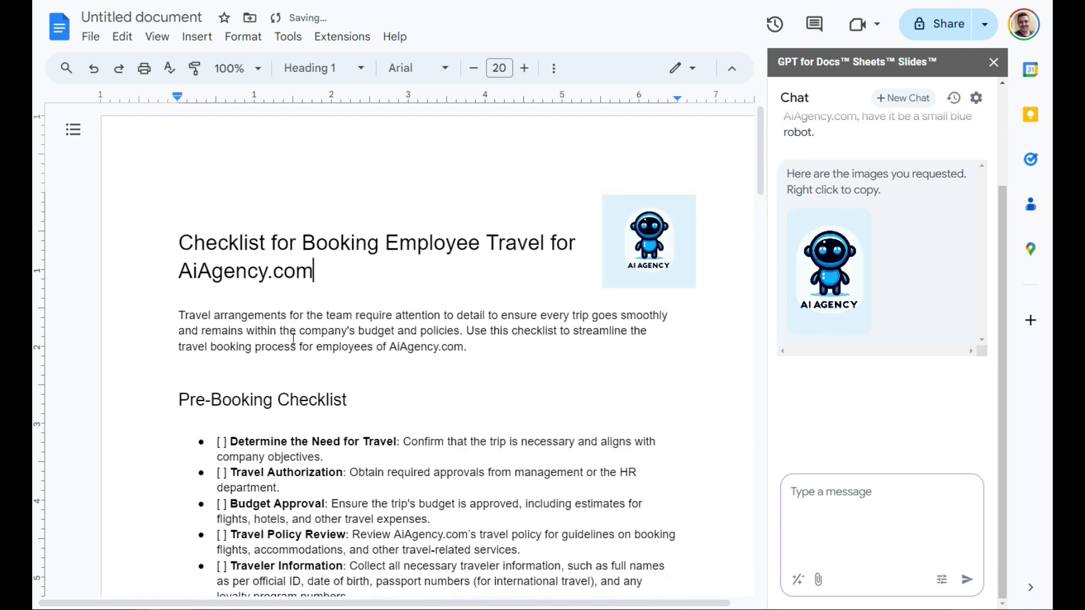
Step: Change the font of the whole two-line title to Roboto Normal
{"action": "left_click_drag", "start_coordinate": [314, 274], "coordinate": [181, 247]}
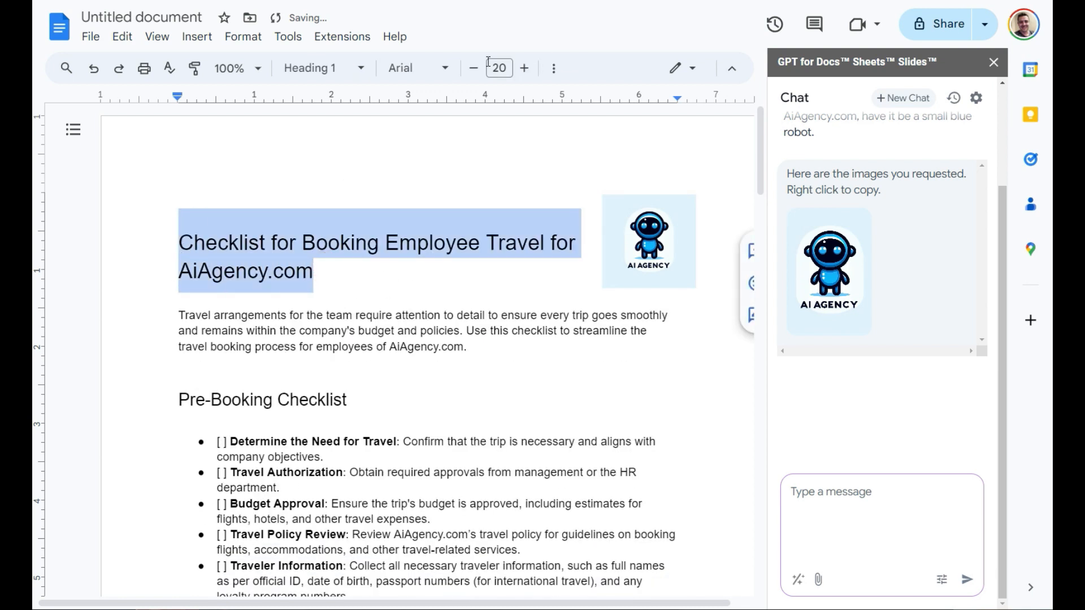
{"action": "left_click", "coordinate": [429, 68]}
{"action": "mouse_move", "coordinate": [560, 162]}
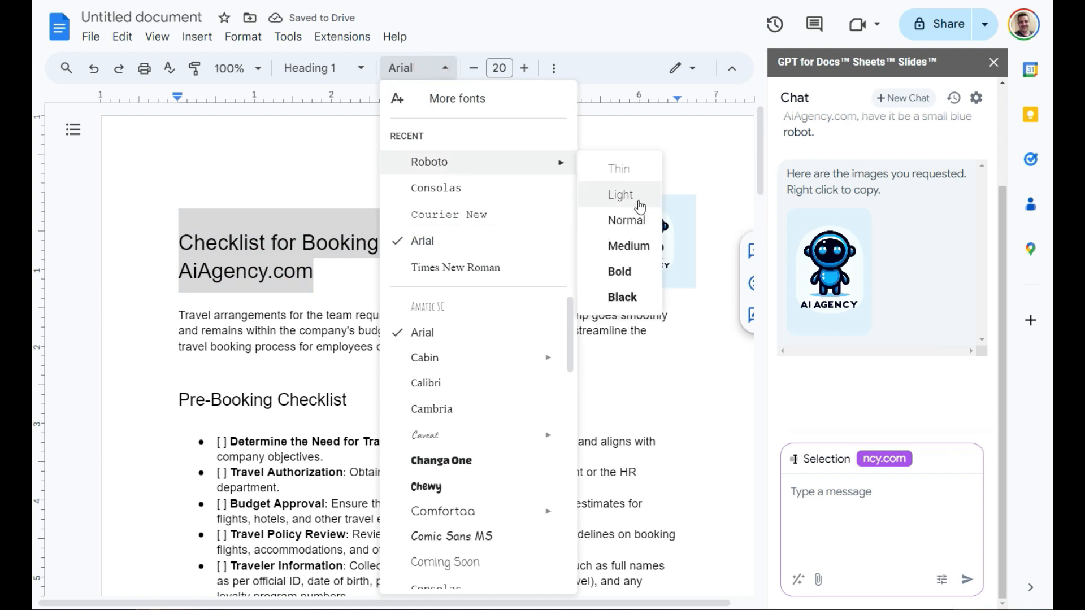
{"action": "left_click", "coordinate": [625, 220]}
{"action": "left_click", "coordinate": [448, 268]}
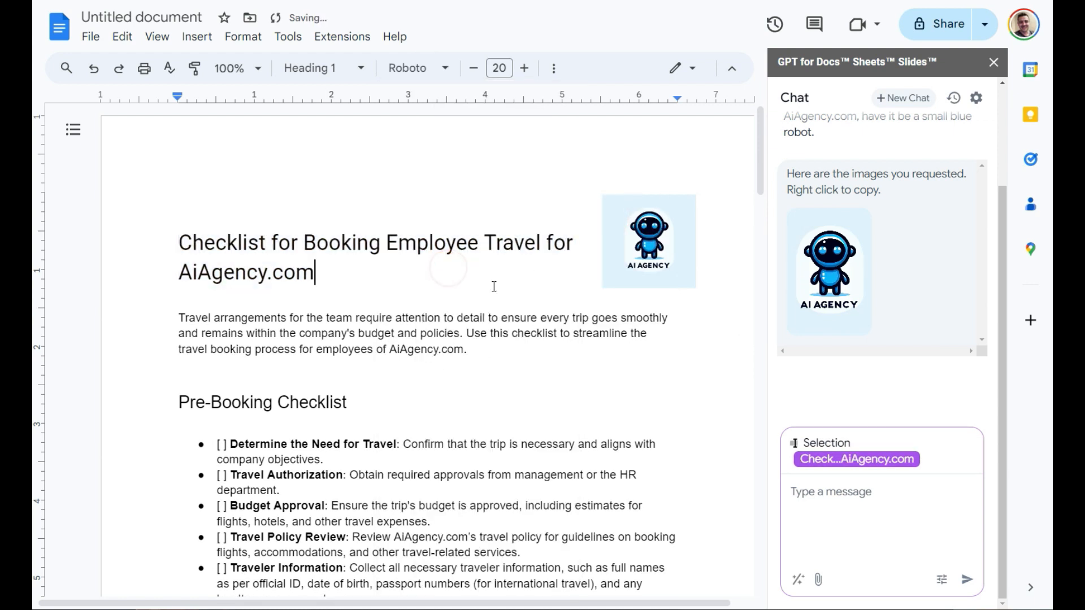
Step: Increase the title's font size to 23
{"action": "triple_click", "coordinate": [358, 283]}
{"action": "left_click", "coordinate": [525, 67]}
{"action": "left_click", "coordinate": [525, 68]}
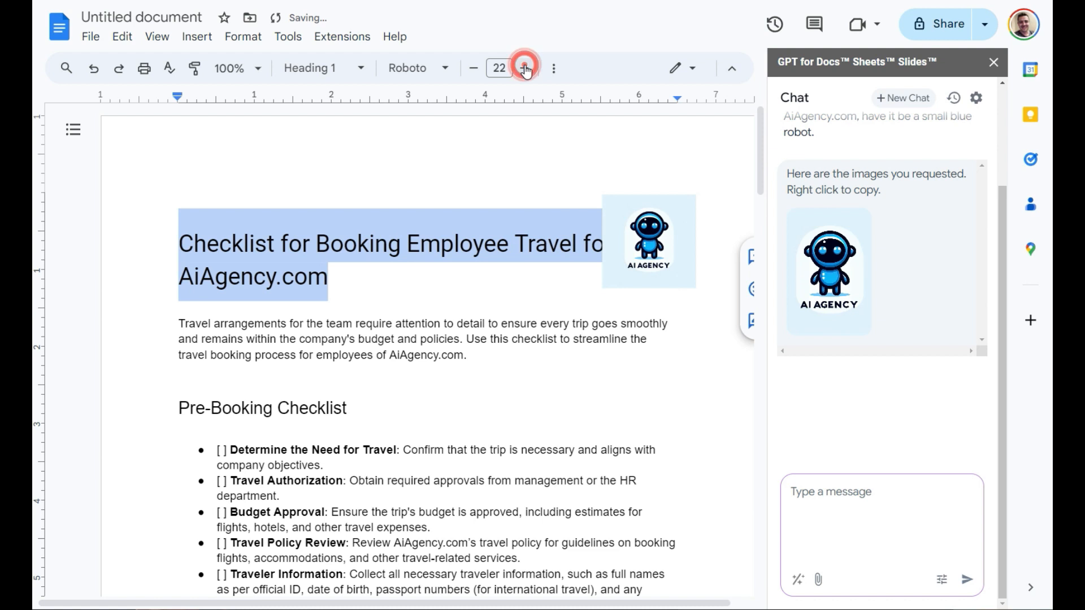
{"action": "left_click", "coordinate": [525, 68]}
{"action": "left_click", "coordinate": [701, 164]}
{"action": "left_click_drag", "start_coordinate": [662, 238], "coordinate": [236, 166]}
{"action": "left_click", "coordinate": [396, 178]}
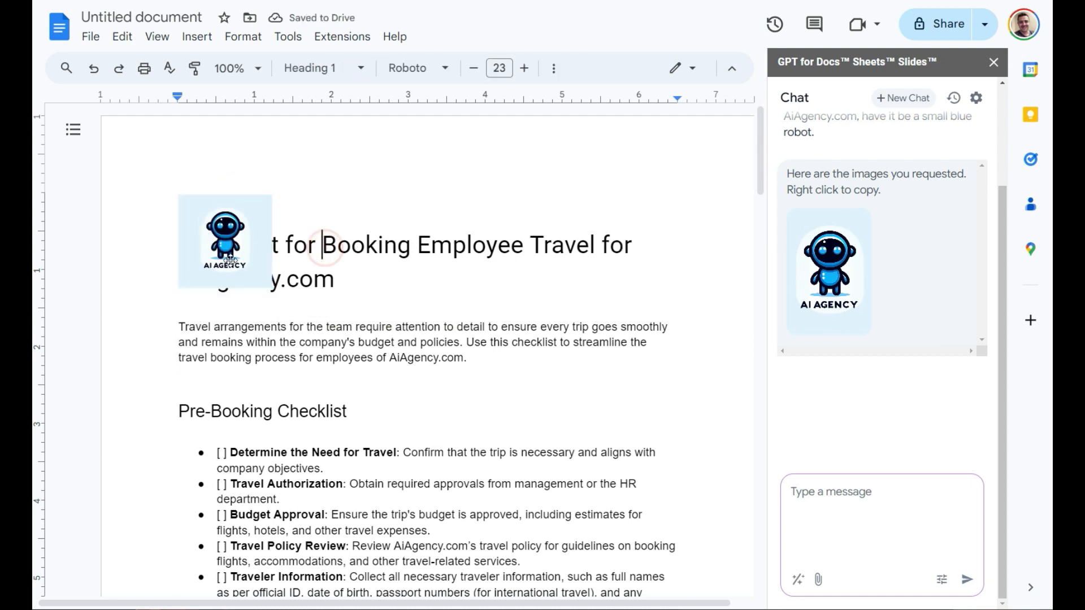
{"action": "key", "text": "ctrl+z"}
Step: Add two blank lines above the title and move the logo into that space at the left margin
{"action": "left_click", "coordinate": [165, 246]}
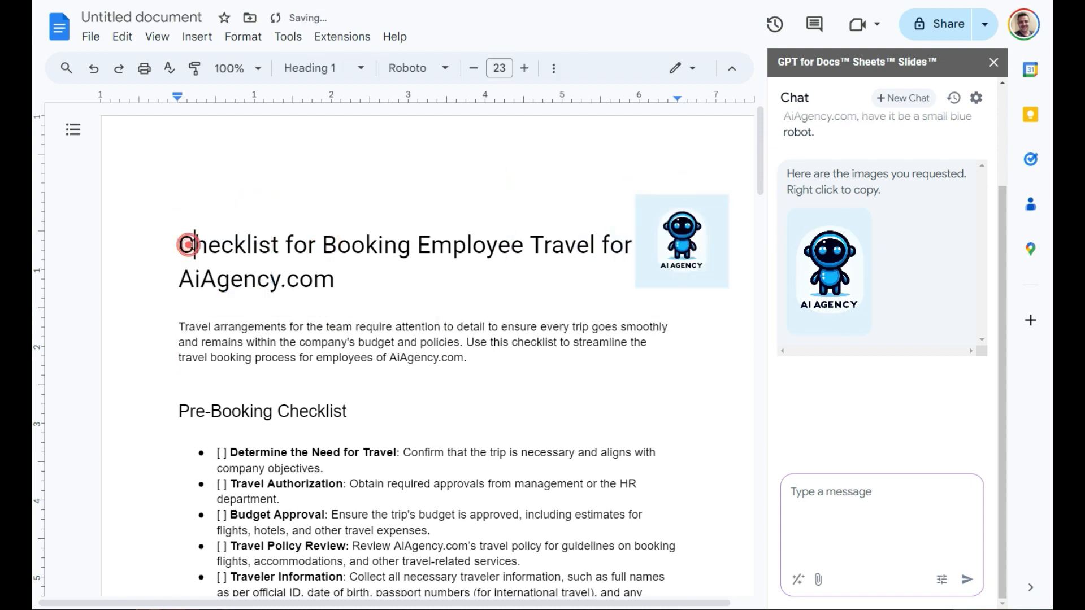
{"action": "key", "text": "Return"}
{"action": "key", "text": "Return"}
{"action": "left_click_drag", "start_coordinate": [667, 244], "coordinate": [218, 251]}
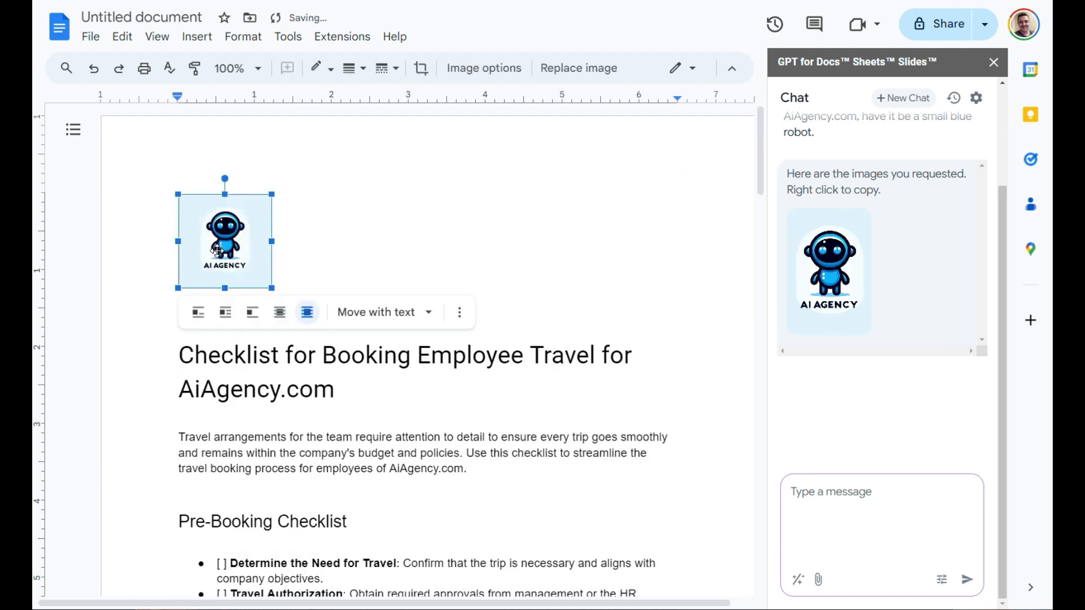
{"action": "left_click", "coordinate": [495, 233]}
{"action": "left_click", "coordinate": [177, 343]}
{"action": "key", "text": "BackSpace"}
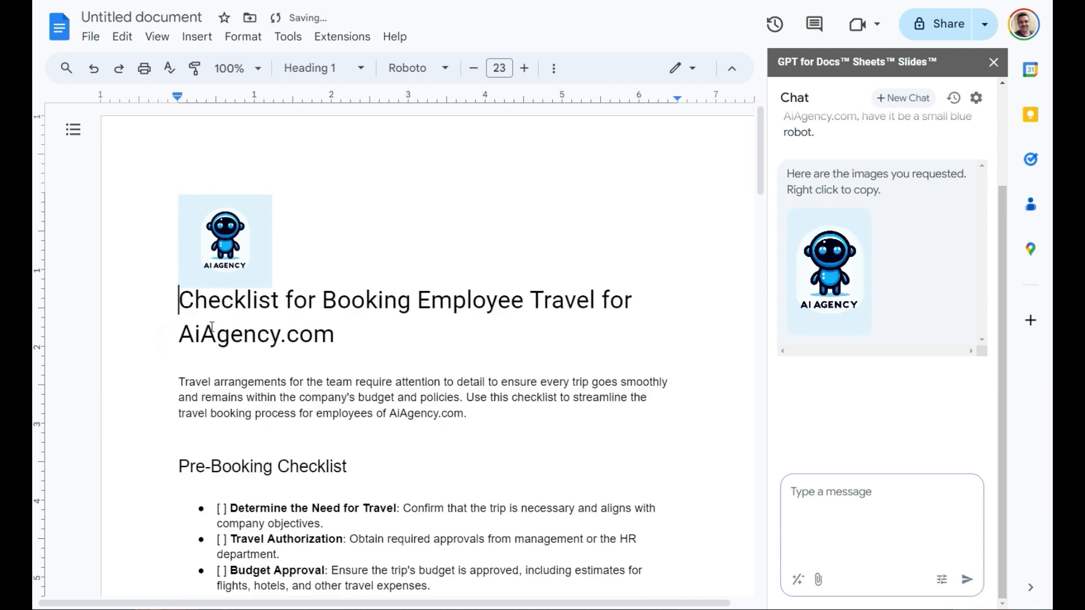
{"action": "key", "text": "Return"}
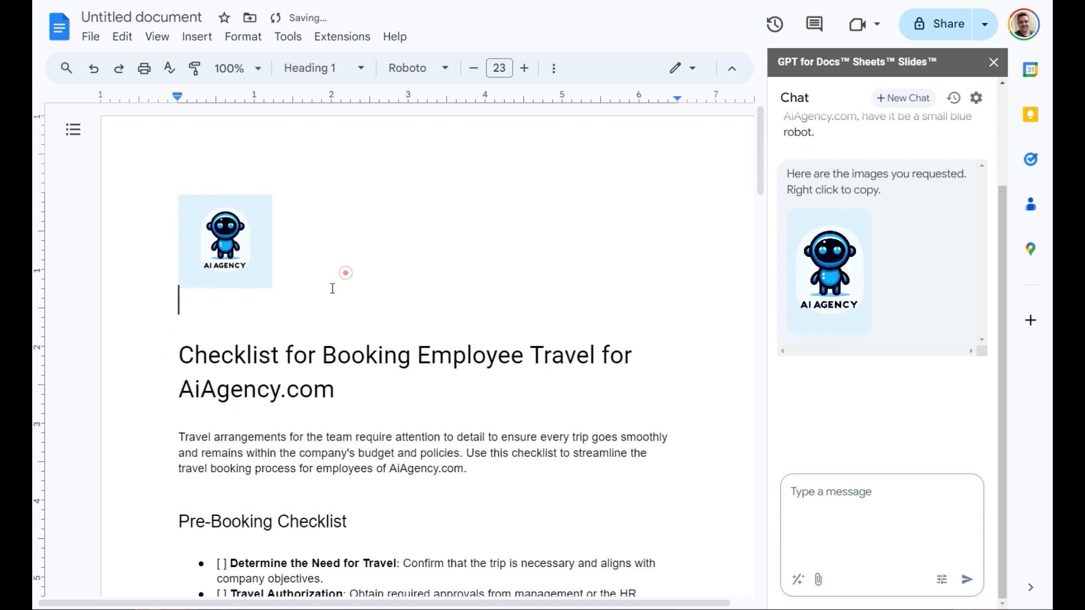
{"action": "left_click", "coordinate": [225, 234]}
{"action": "left_click", "coordinate": [480, 257]}
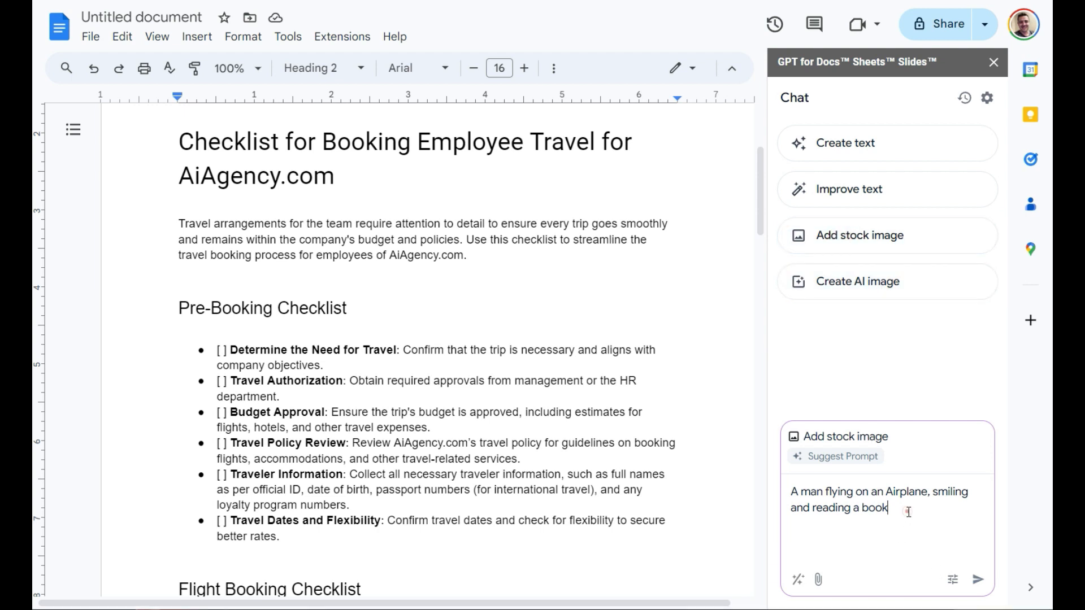
Step: Request stock images for "A man flying on an Airplane, smiling and reading a book" and look through the suggested pictures
{"action": "left_click", "coordinate": [978, 582]}
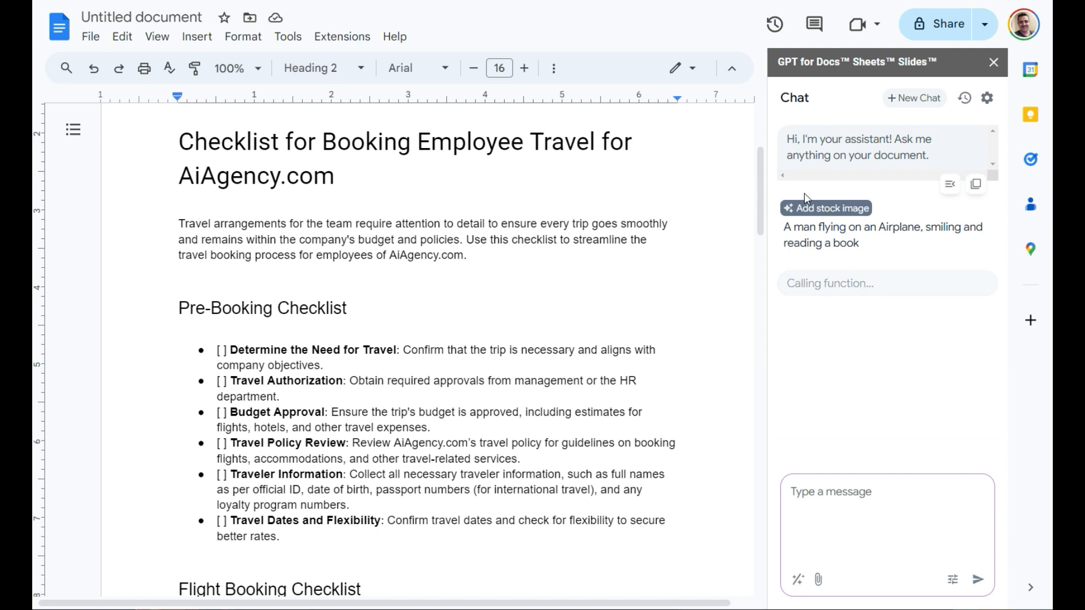
{"action": "scroll", "coordinate": [899, 304], "scroll_direction": "up", "scroll_amount": 1}
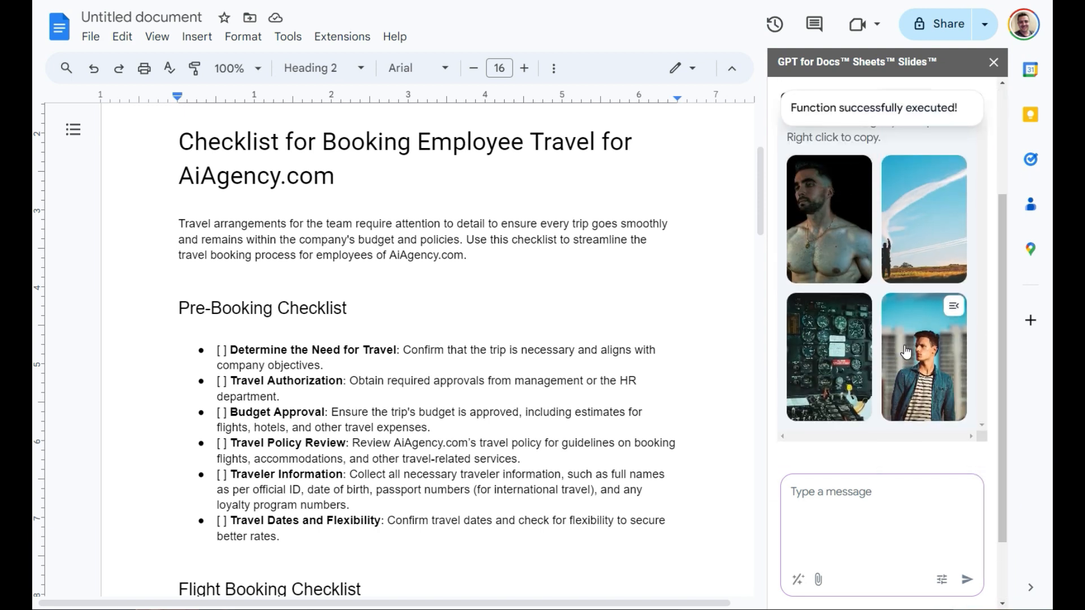
{"action": "scroll", "coordinate": [944, 358], "scroll_direction": "up", "scroll_amount": 2}
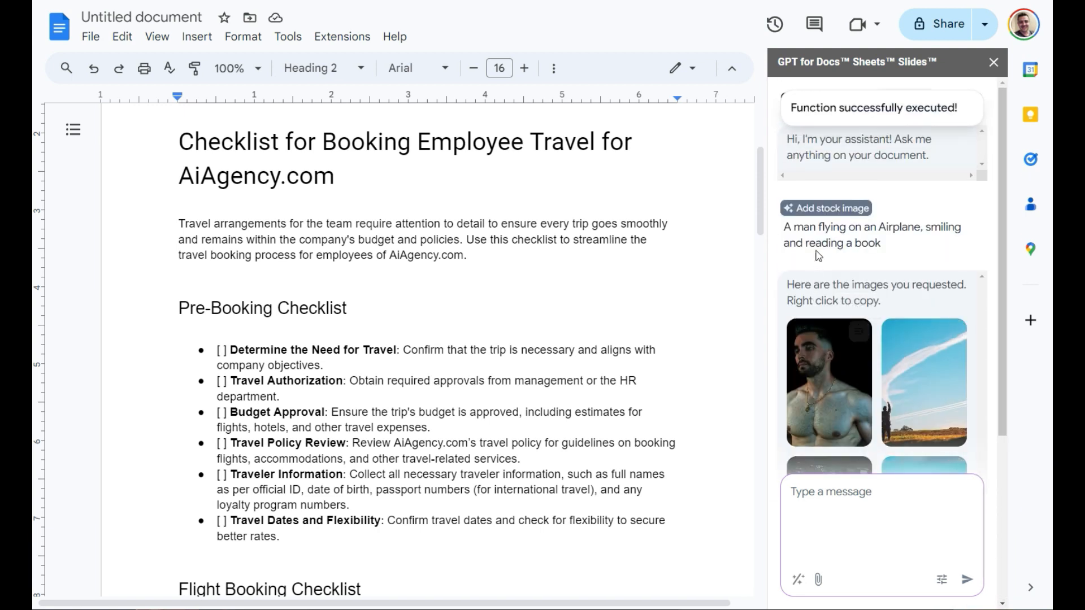
{"action": "scroll", "coordinate": [906, 244], "scroll_direction": "down", "scroll_amount": 3}
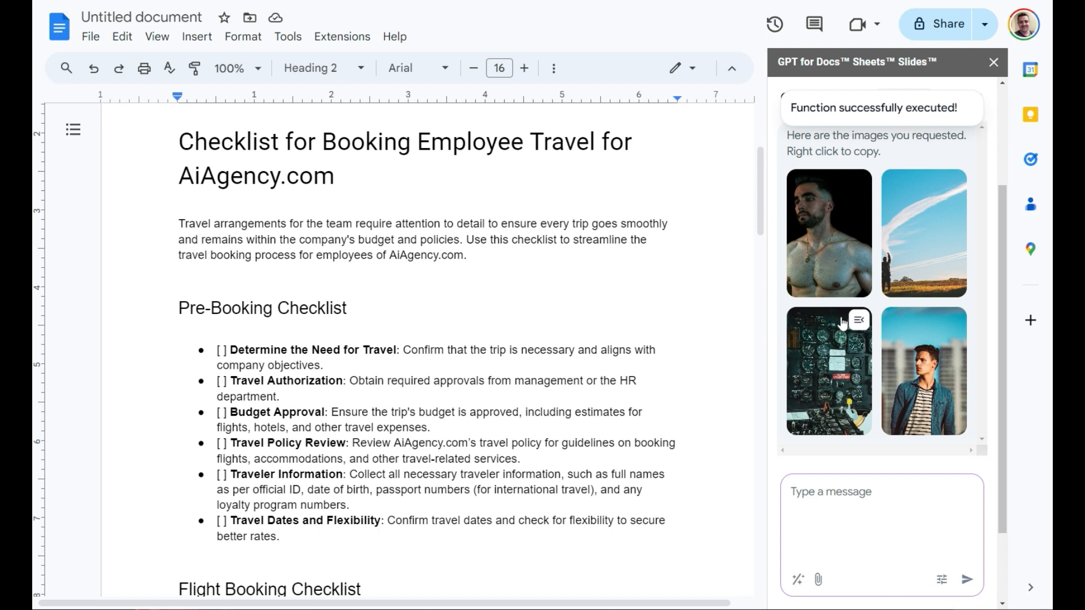
{"action": "scroll", "coordinate": [841, 328], "scroll_direction": "up", "scroll_amount": 1}
{"action": "scroll", "coordinate": [841, 328], "scroll_direction": "up", "scroll_amount": 3}
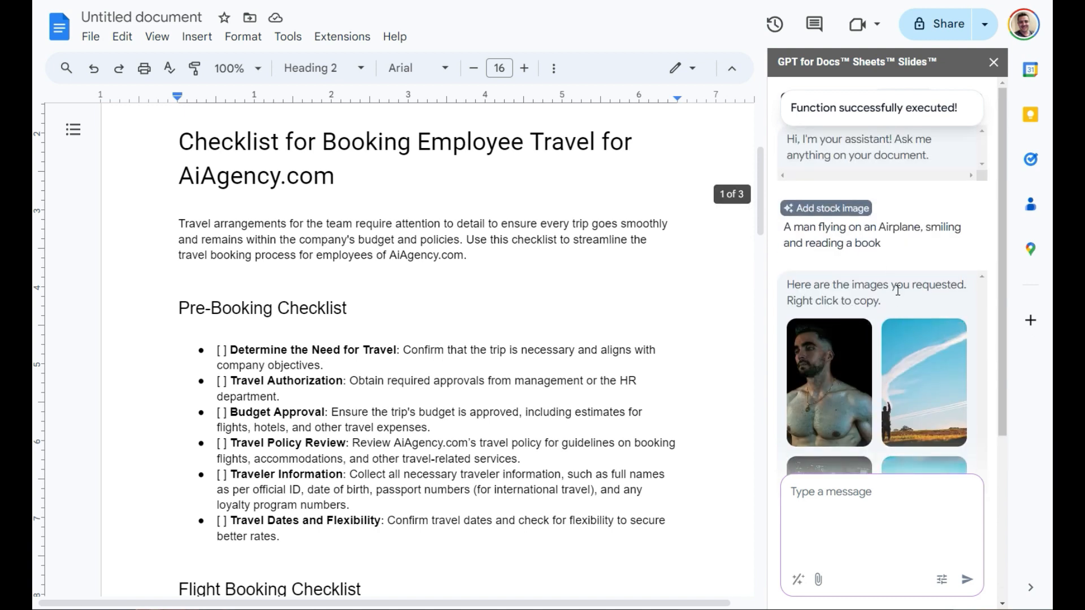
{"action": "scroll", "coordinate": [882, 271], "scroll_direction": "down", "scroll_amount": 1}
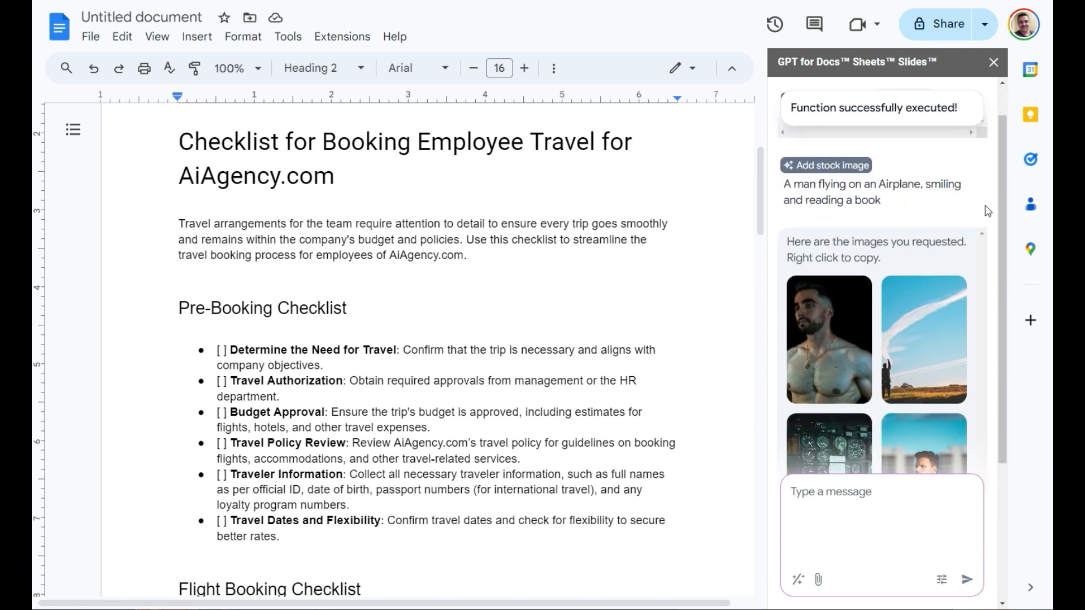
{"action": "left_click_drag", "start_coordinate": [1002, 189], "coordinate": [998, 268]}
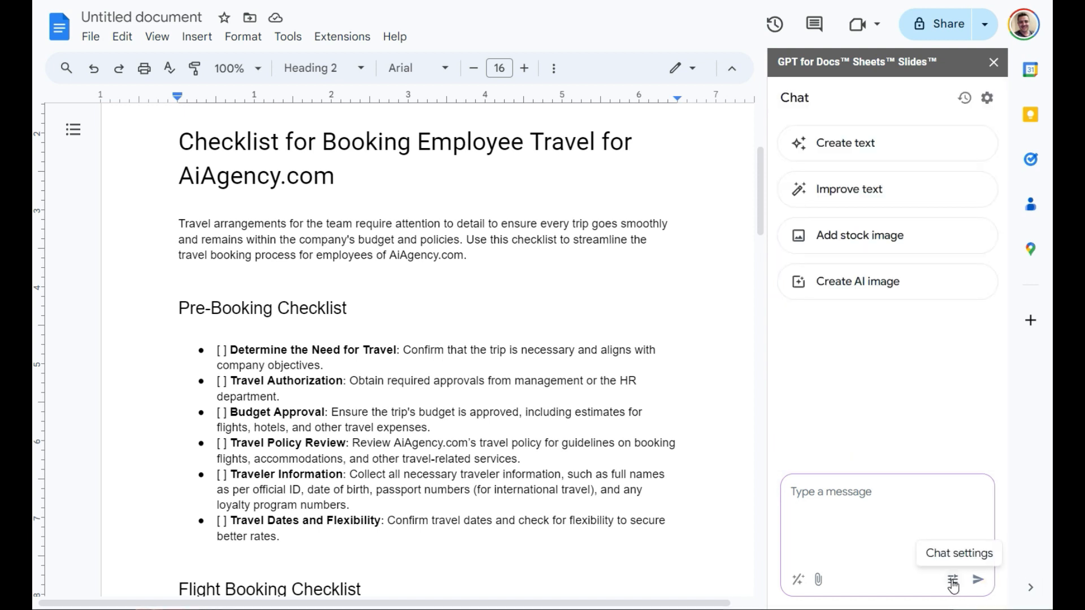
Step: Examine the GPT for Docs chat settings, including the model, temperature and the available default response languages
{"action": "left_click", "coordinate": [953, 581]}
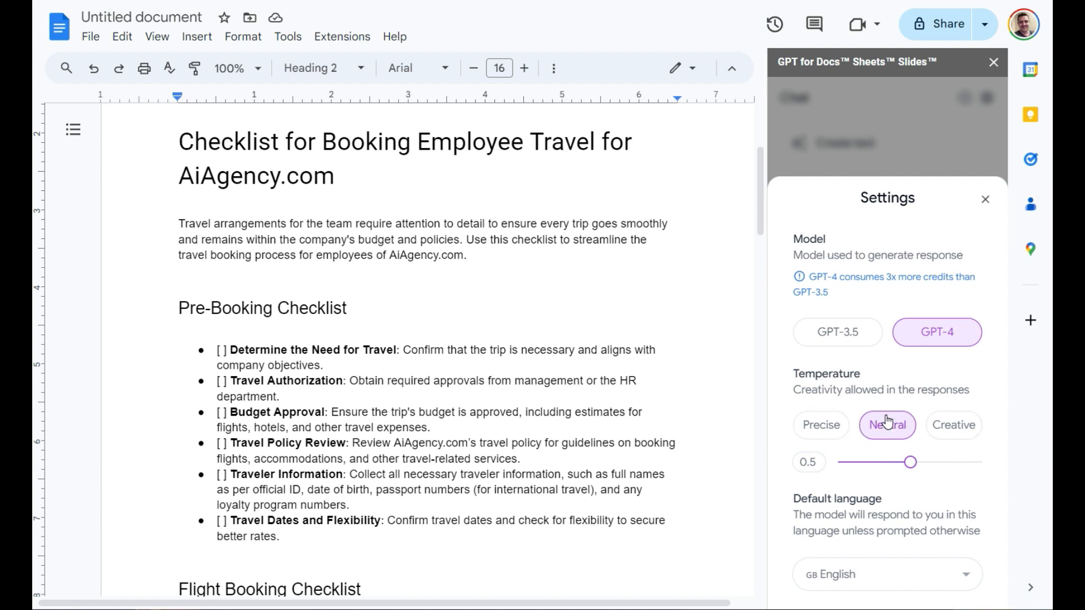
{"action": "left_click", "coordinate": [936, 585]}
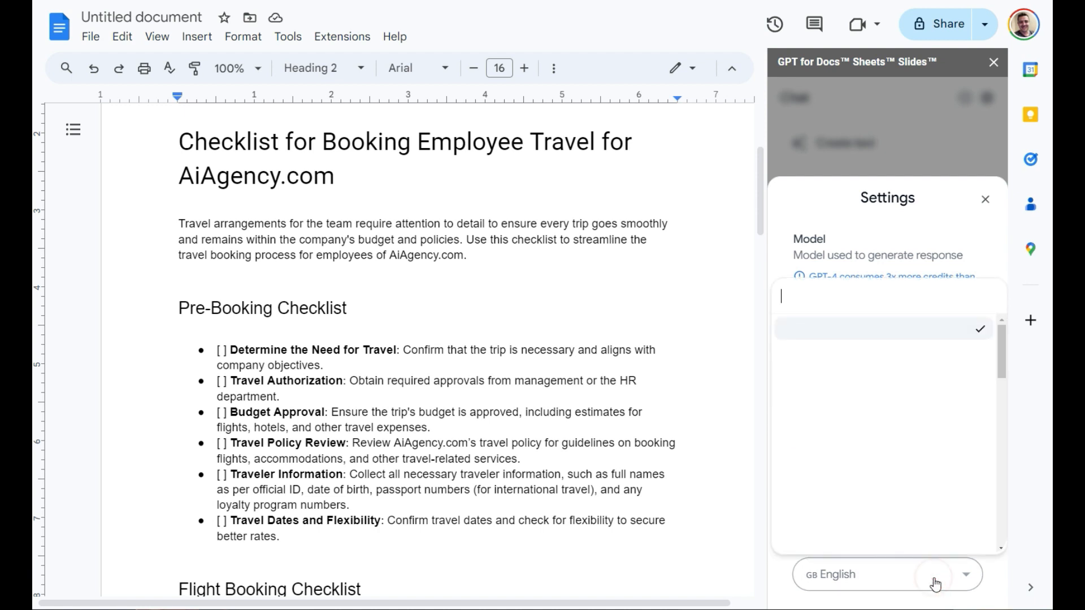
{"action": "left_click", "coordinate": [918, 263]}
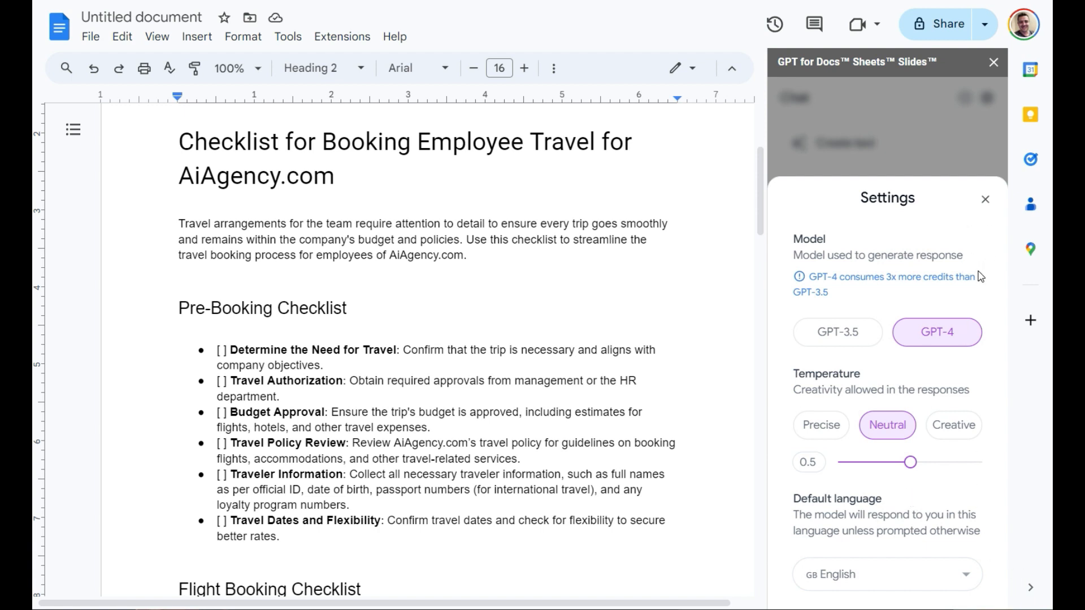
{"action": "left_click", "coordinate": [927, 577]}
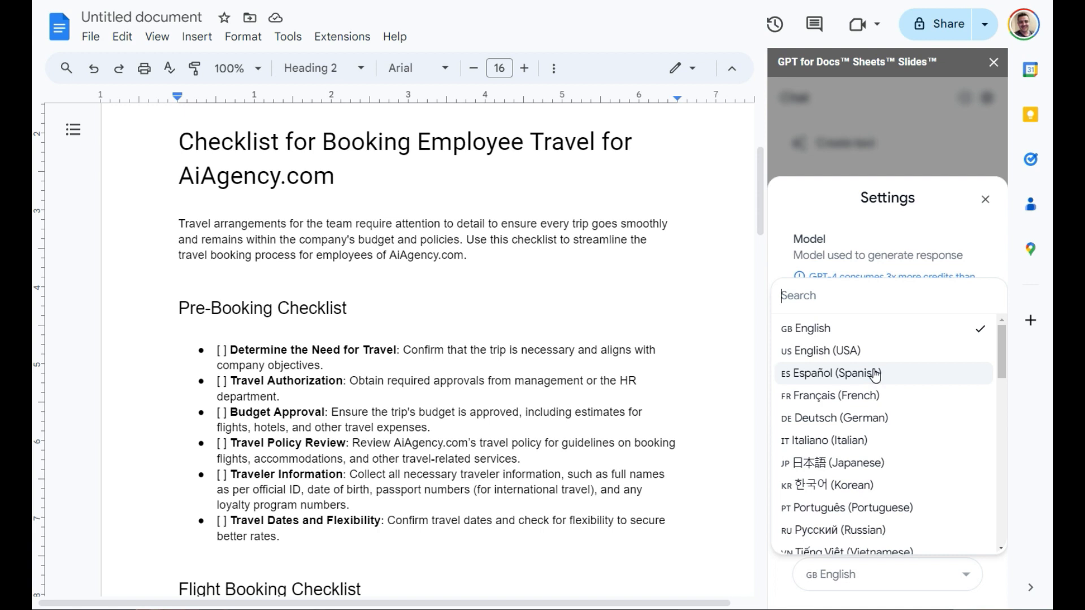
{"action": "left_click", "coordinate": [919, 223]}
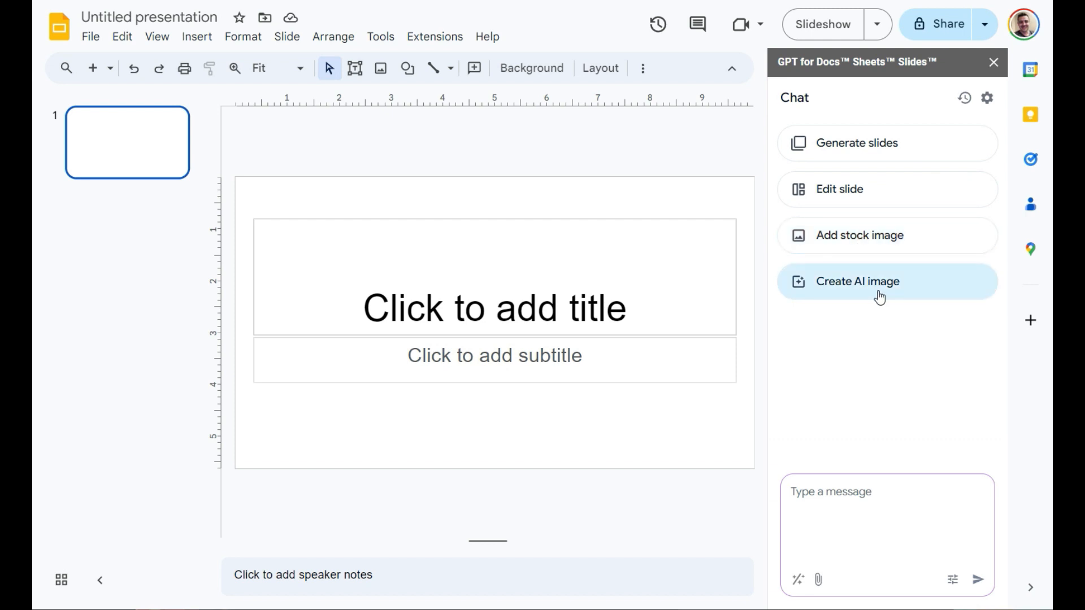
Step: Check the chat settings in the blank Google Slides presentation and choose Generate slides as the request type
{"action": "left_click", "coordinate": [953, 580]}
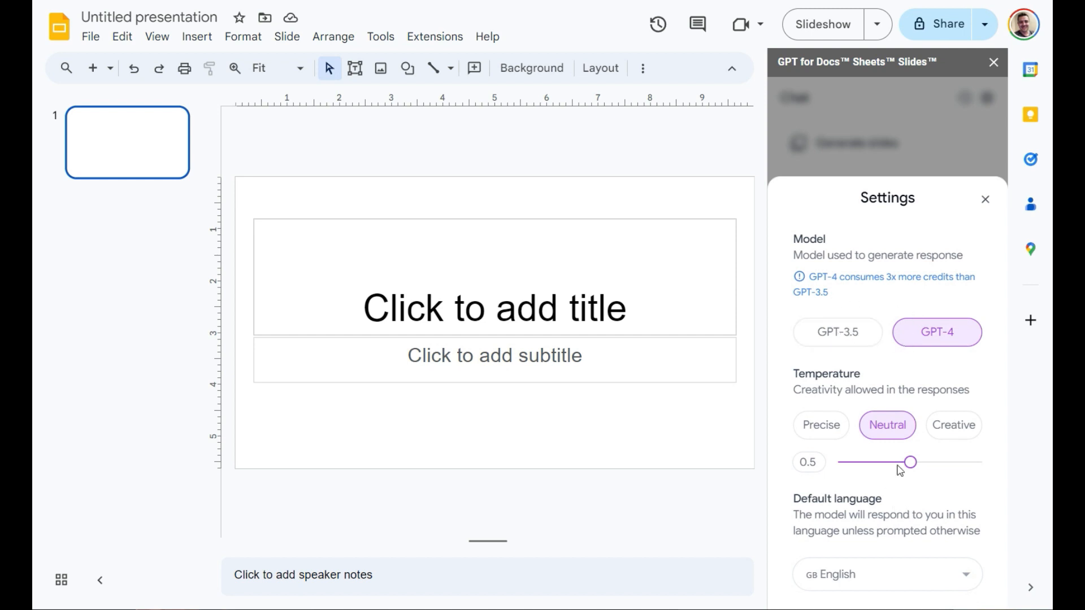
{"action": "left_click", "coordinate": [985, 199]}
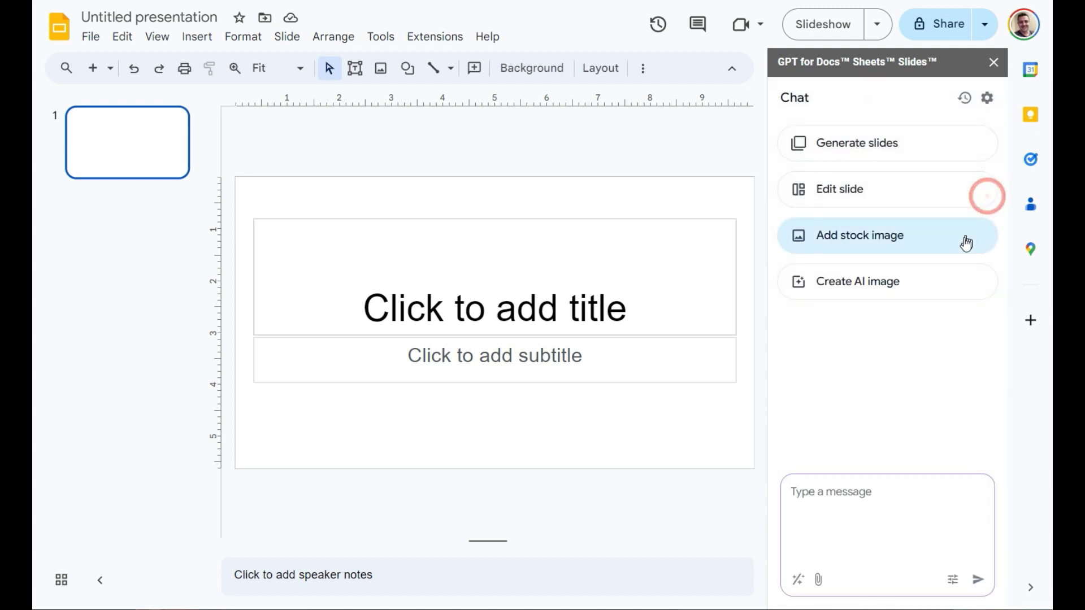
{"action": "left_click", "coordinate": [854, 141]}
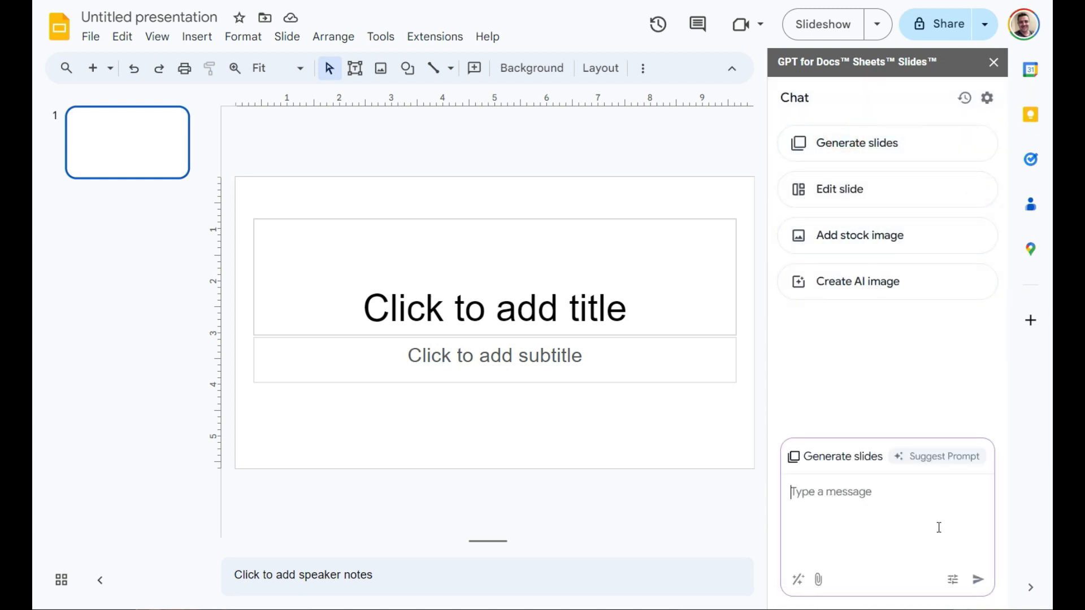
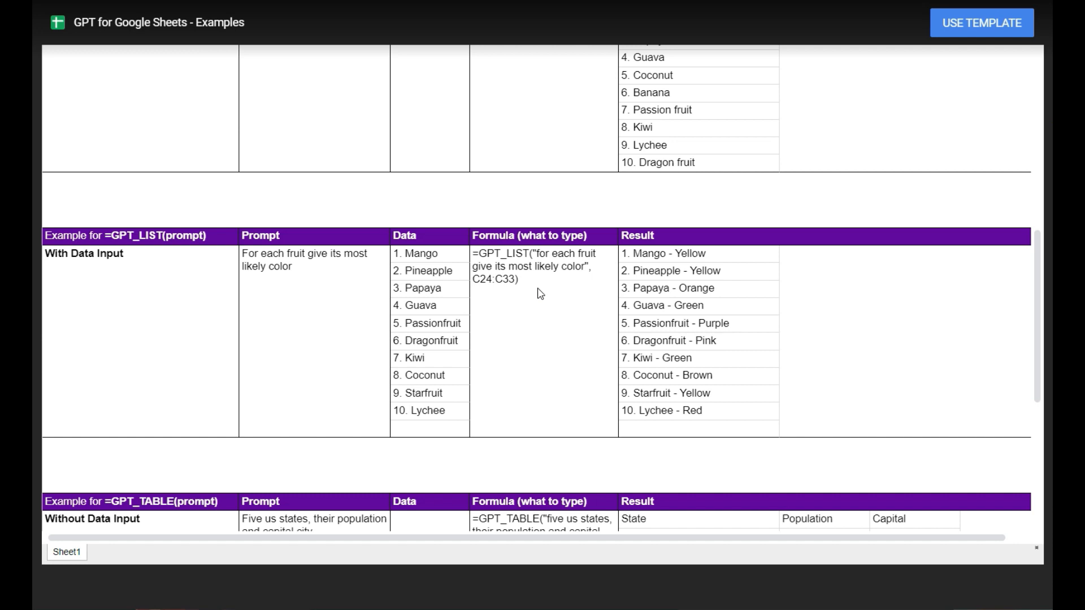
Step: Consult the GPT_LIST examples, and in the Google Sheets spreadsheet enter =GPT_LIST("Famous world leaders") in cell A1
{"action": "scroll", "coordinate": [439, 255], "scroll_direction": "up", "scroll_amount": 3}
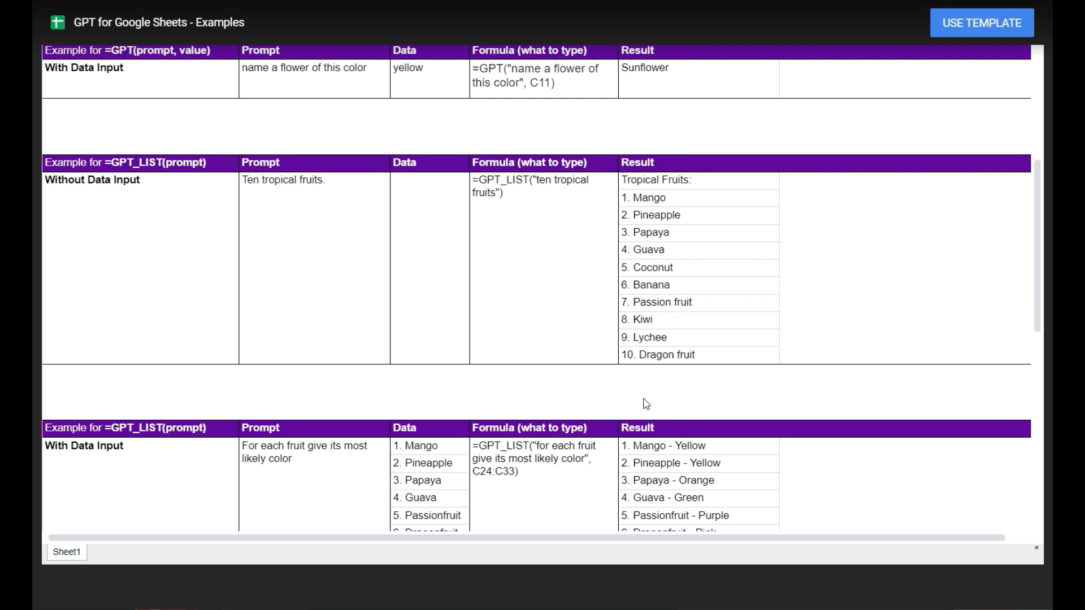
{"action": "scroll", "coordinate": [587, 345], "scroll_direction": "up", "scroll_amount": 3}
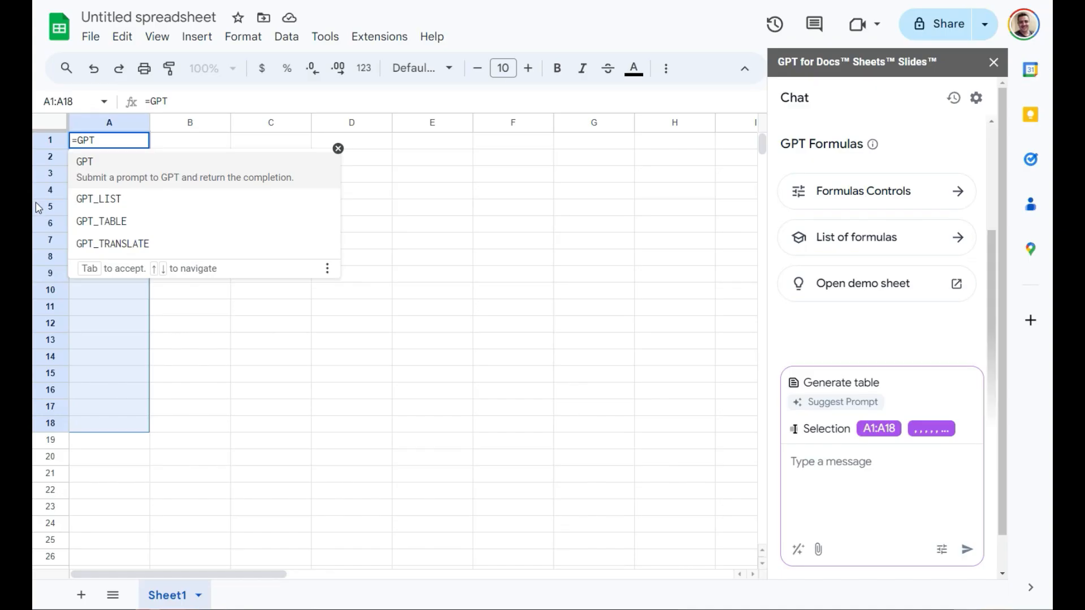
{"action": "left_click", "coordinate": [121, 201]}
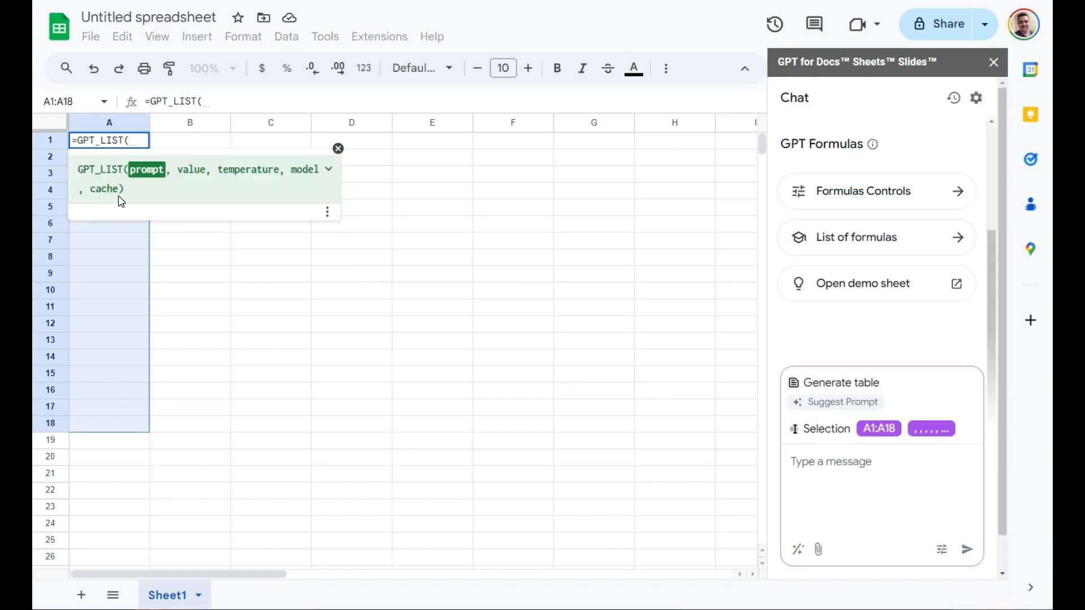
{"action": "type", "text": "\"Famous world leaders\")"}
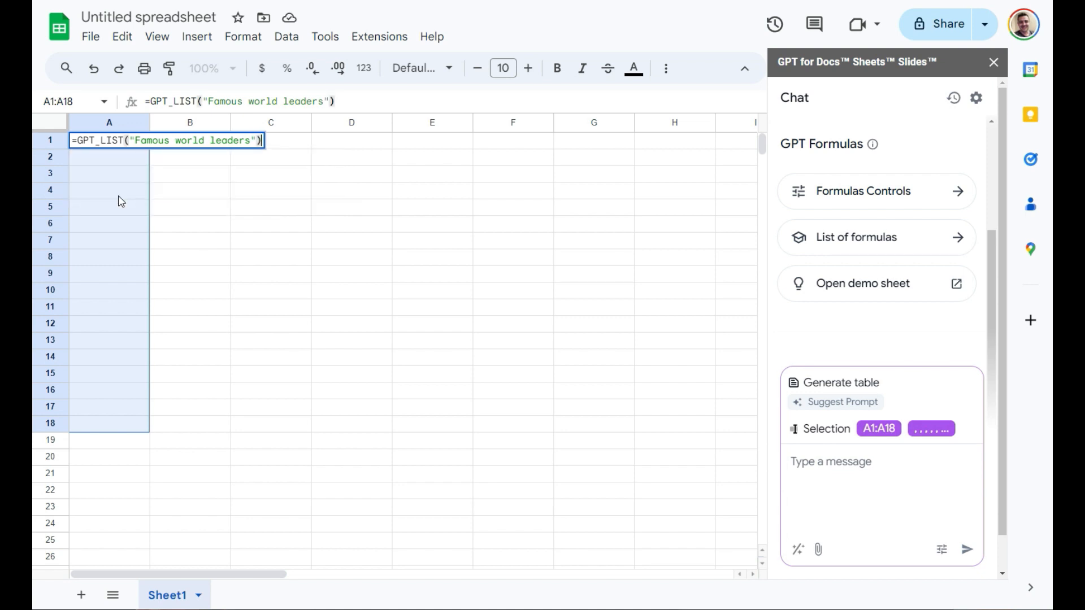
{"action": "key", "text": "Return"}
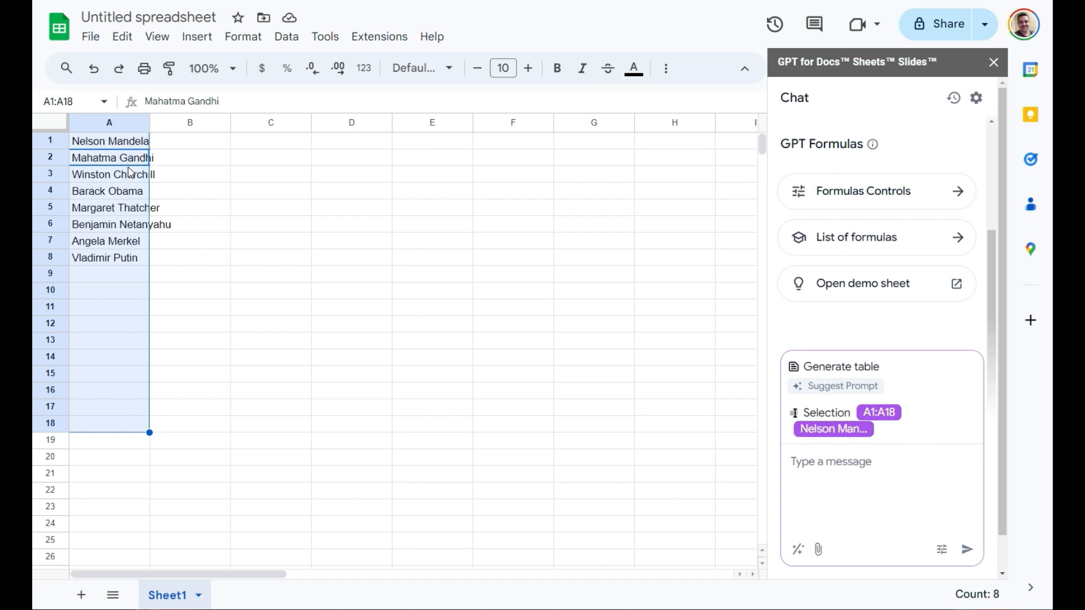
Step: Insert a row above the list of leaders and enter the header "World Leader Name" in A1
{"action": "left_click_drag", "start_coordinate": [120, 175], "coordinate": [114, 159]}
{"action": "left_click", "coordinate": [53, 140]}
{"action": "right_click", "coordinate": [59, 145]}
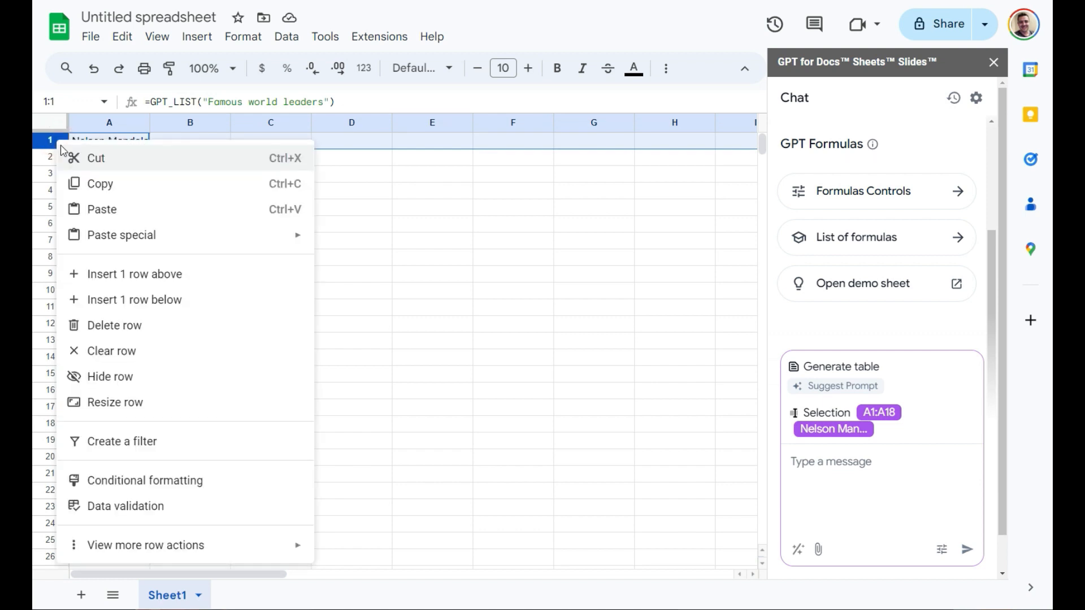
{"action": "left_click", "coordinate": [152, 277]}
{"action": "left_click", "coordinate": [110, 142]}
{"action": "double_click", "coordinate": [111, 144]}
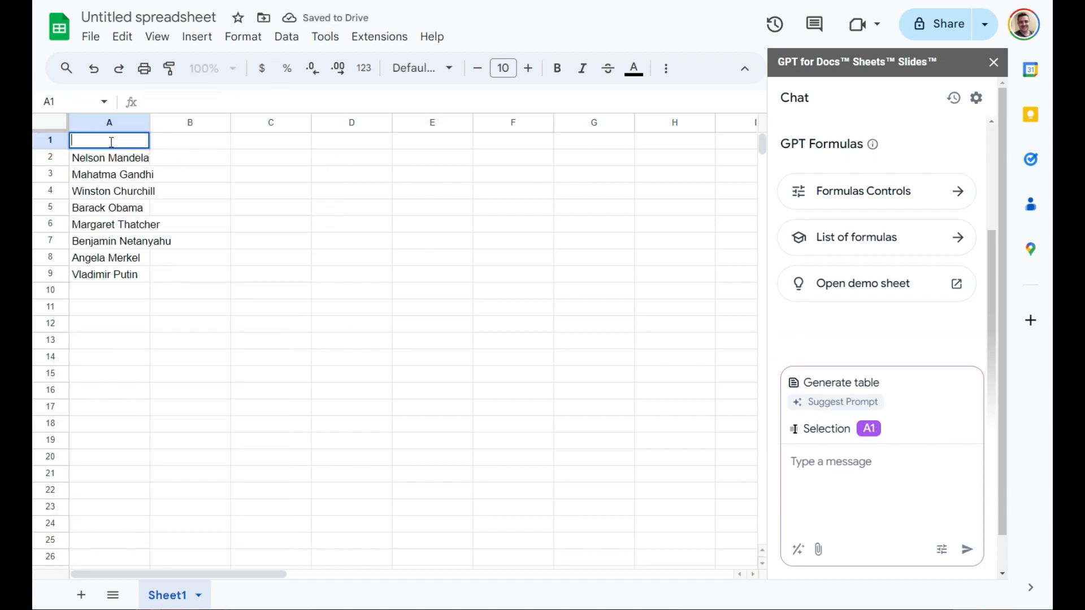
{"action": "type", "text": "World Le"}
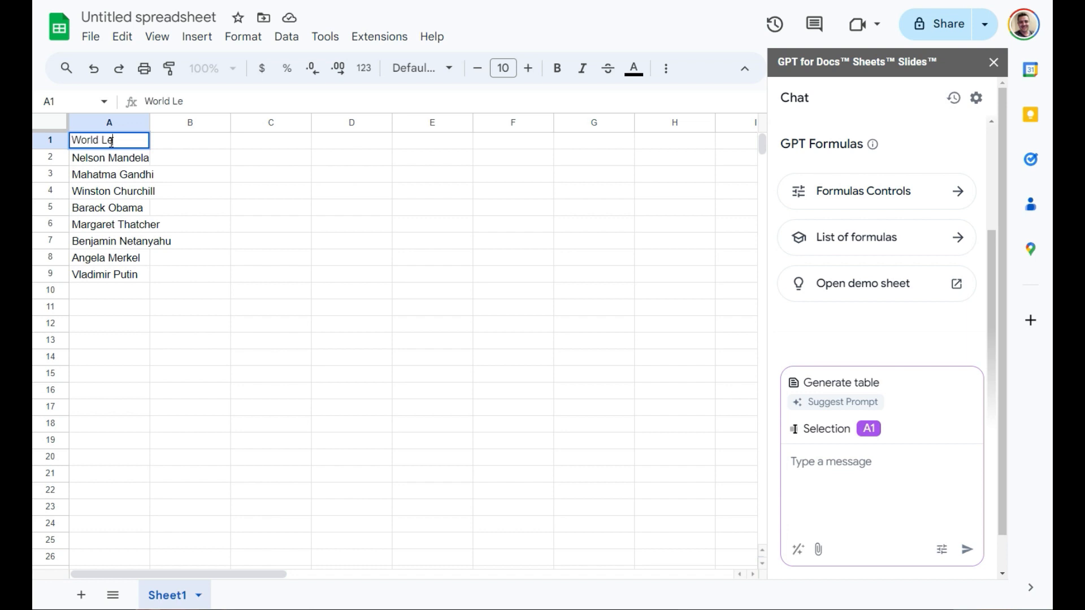
{"action": "type", "text": "ader Name"}
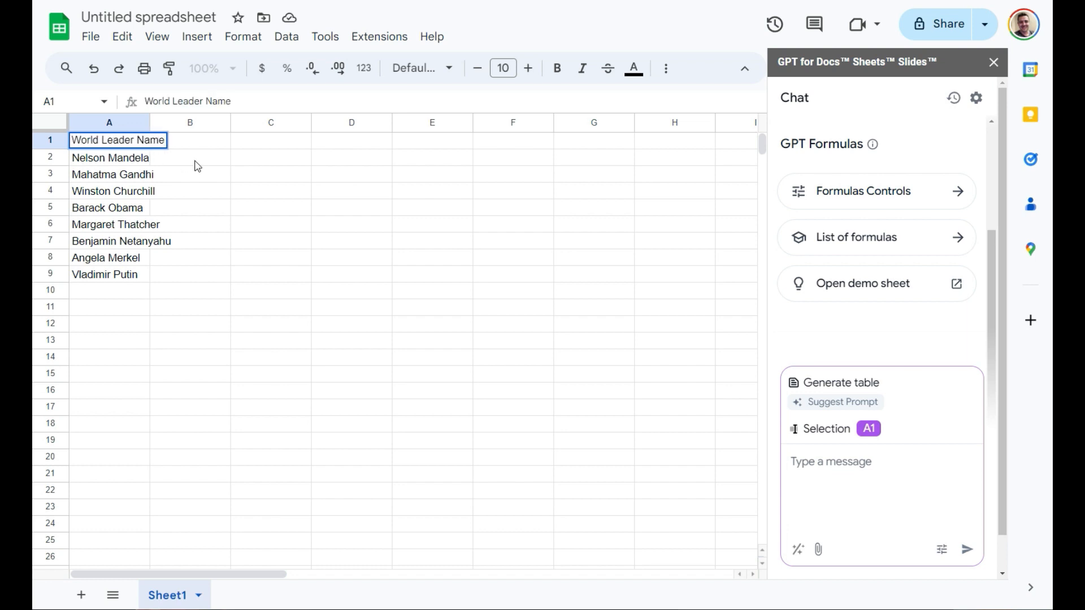
Step: Try a GPT_LIST formula in B2 with the prompt "Quote of famous person"
{"action": "left_click", "coordinate": [202, 162]}
{"action": "type", "text": "=GPT"}
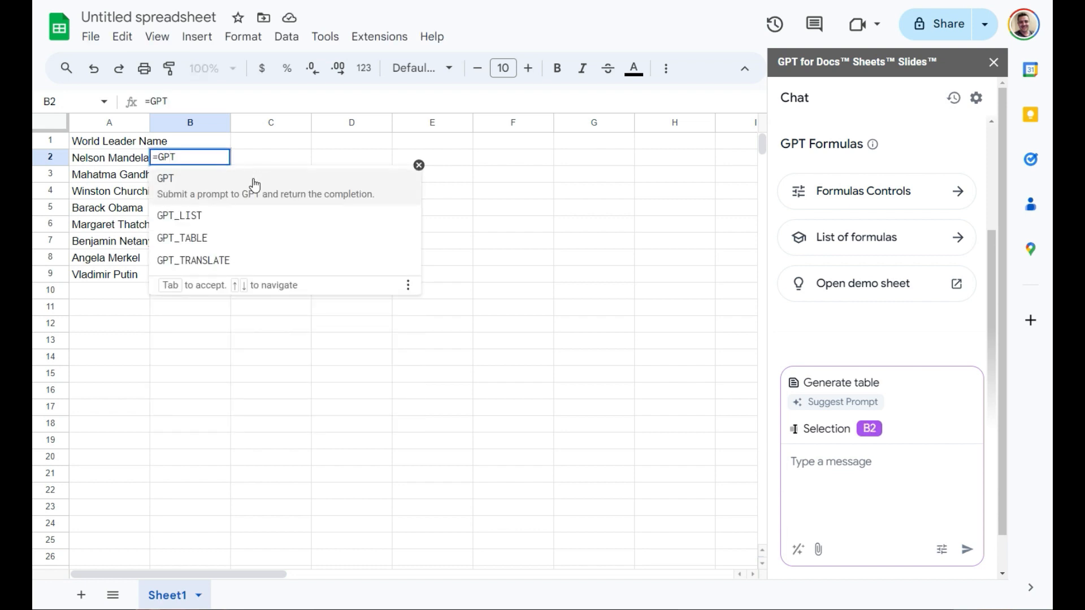
{"action": "left_click", "coordinate": [215, 220]}
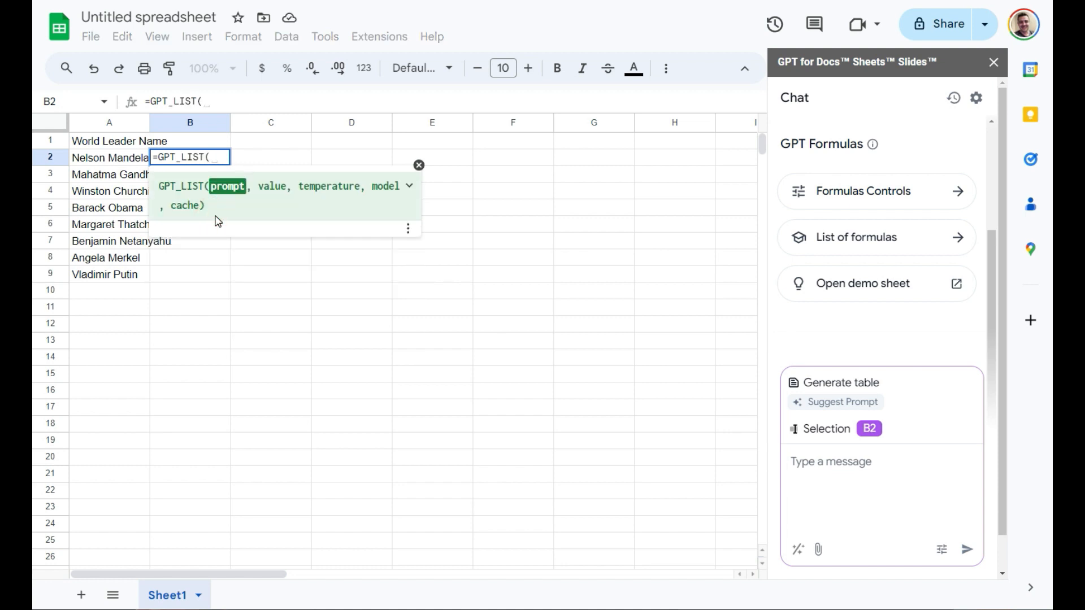
{"action": "type", "text": "\"Quote"}
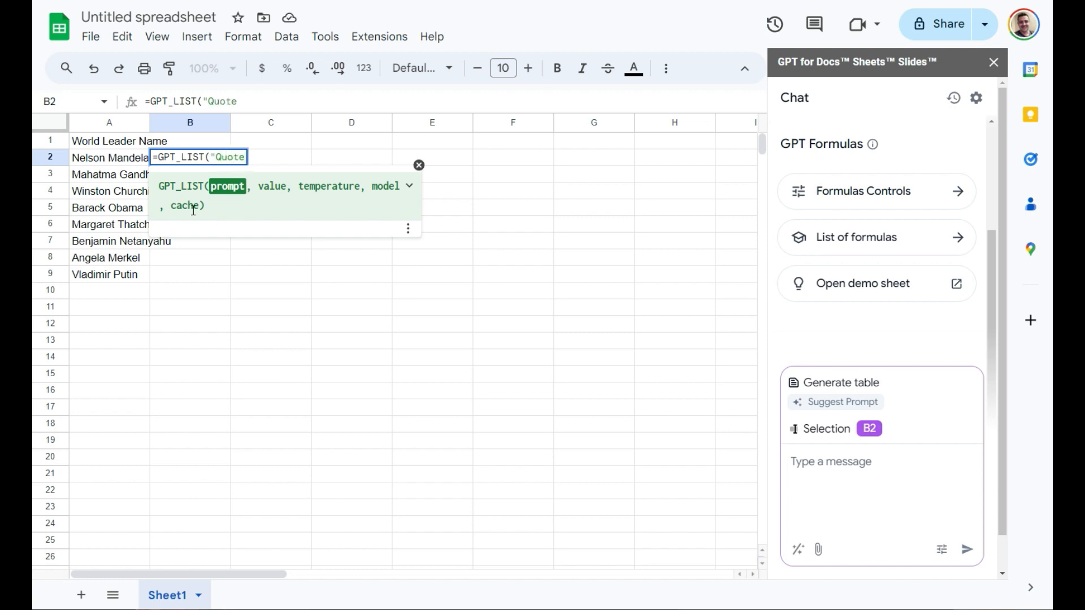
{"action": "type", "text": " of famous"}
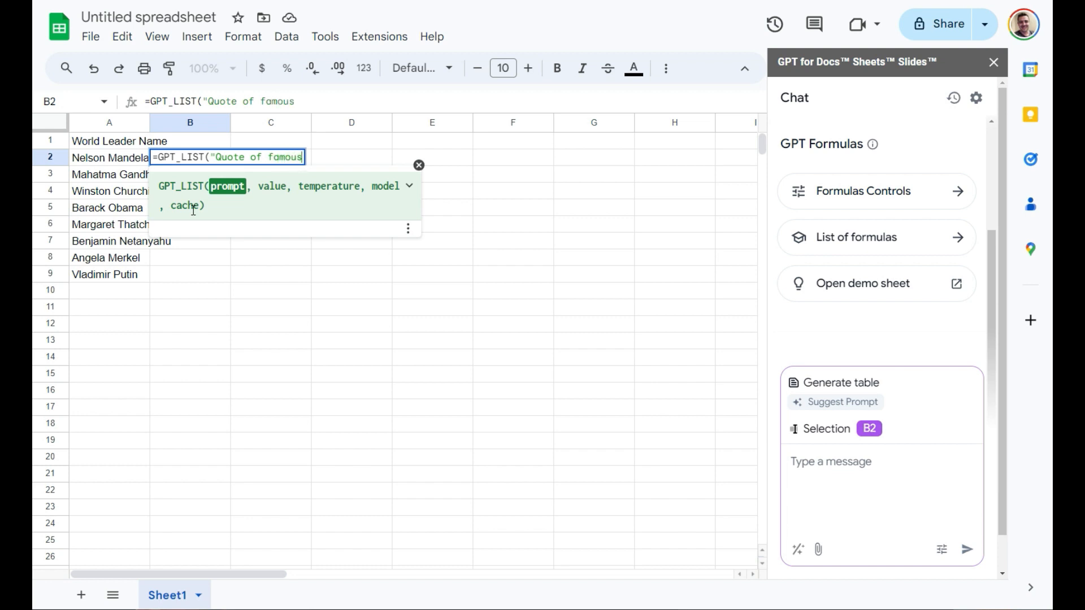
{"action": "type", "text": " person\""}
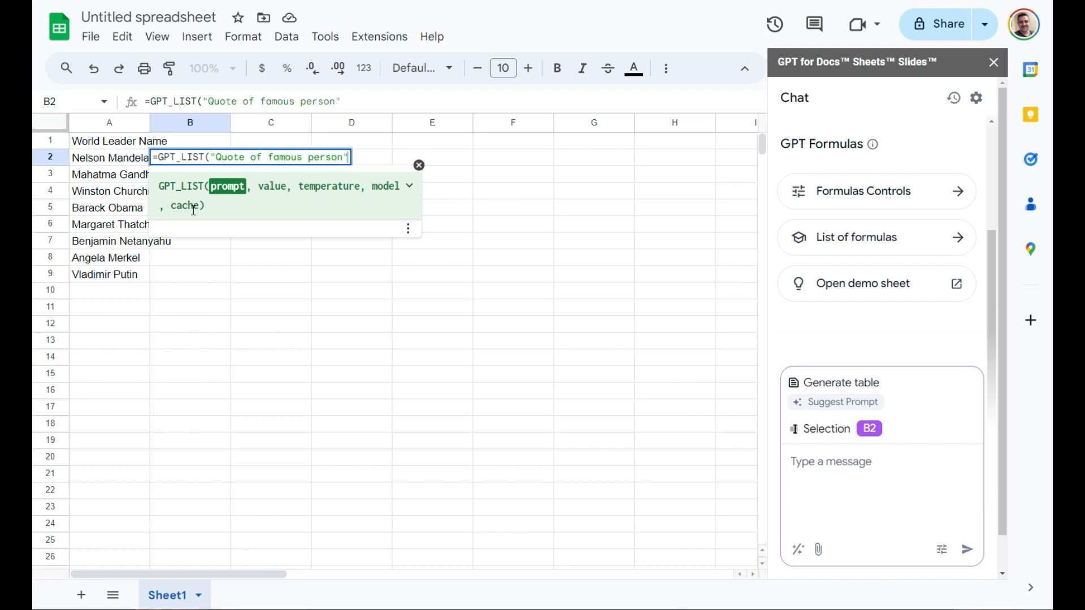
{"action": "type", "text": ")"}
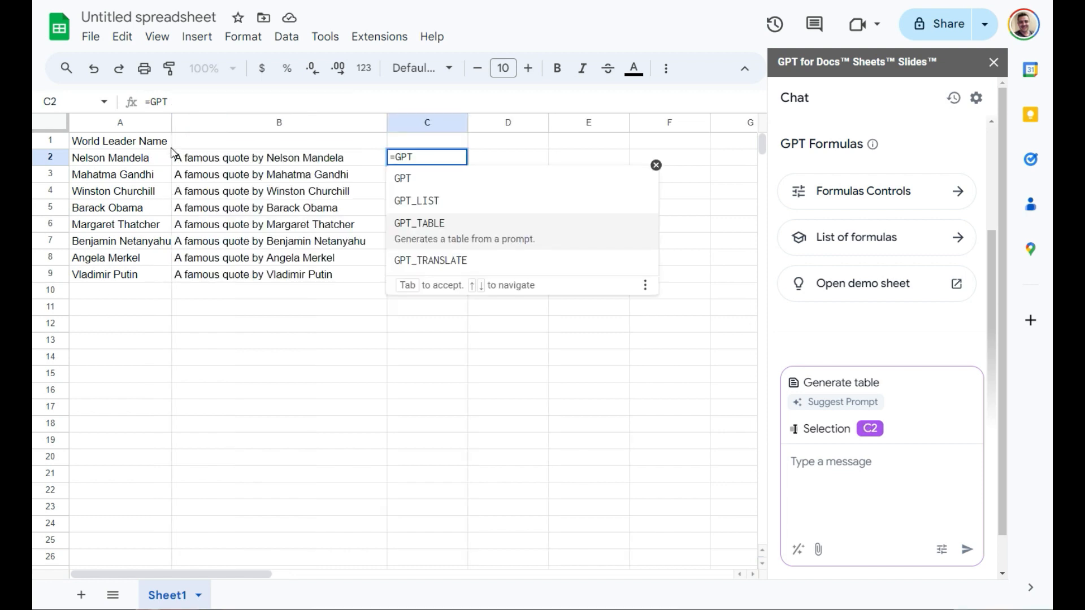
Step: Check the formulas in B2 and A2, and replace the incomplete formula in C2 with =GPT(B2)
{"action": "left_click", "coordinate": [187, 157]}
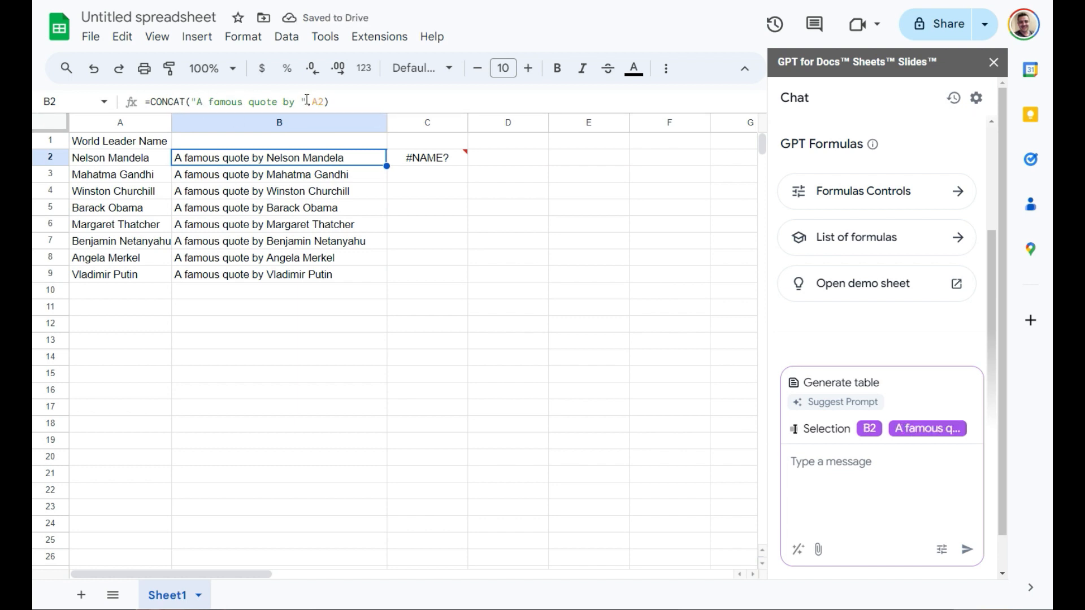
{"action": "left_click", "coordinate": [134, 156]}
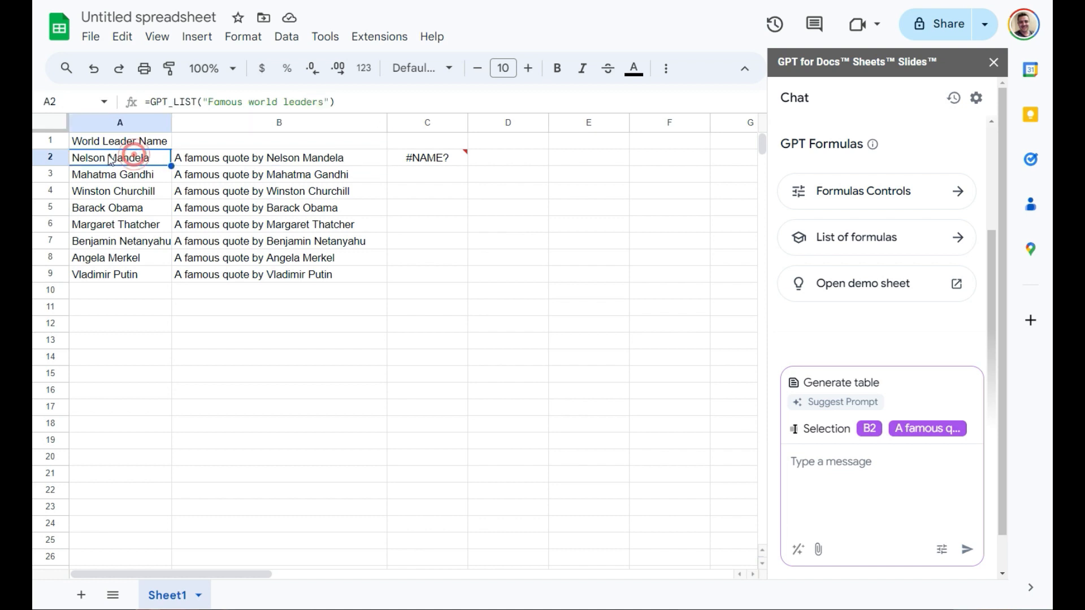
{"action": "left_click", "coordinate": [420, 158]}
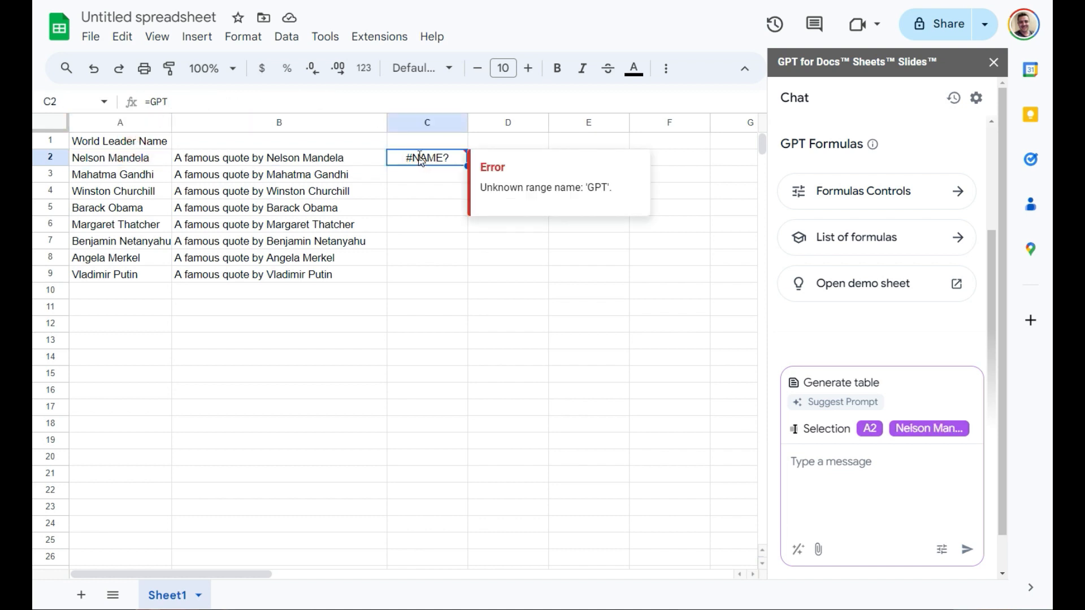
{"action": "double_click", "coordinate": [419, 158]}
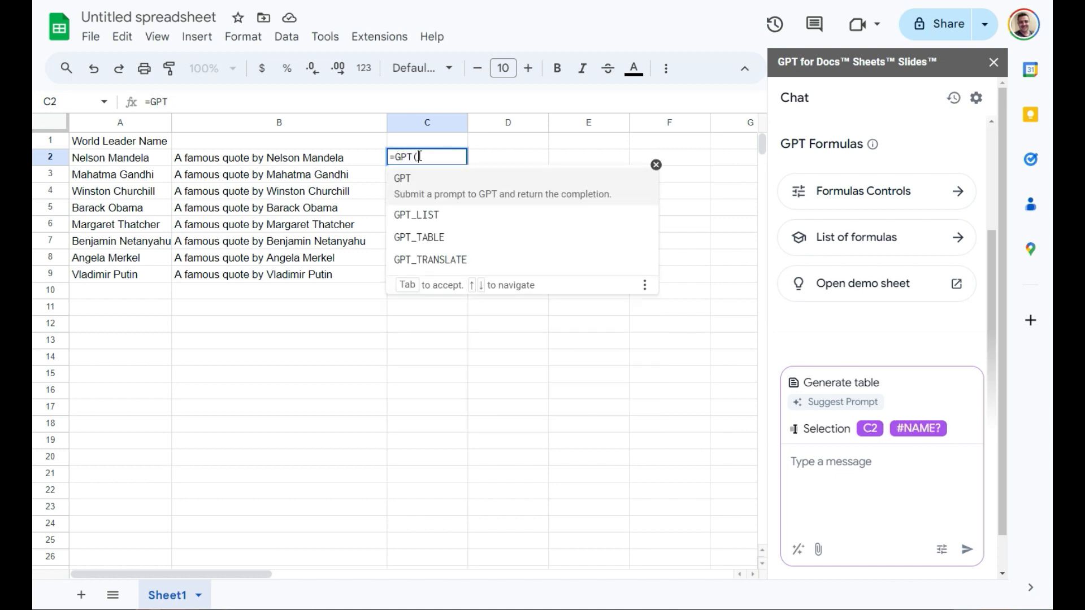
{"action": "left_click", "coordinate": [334, 157]}
{"action": "type", "text": ")"}
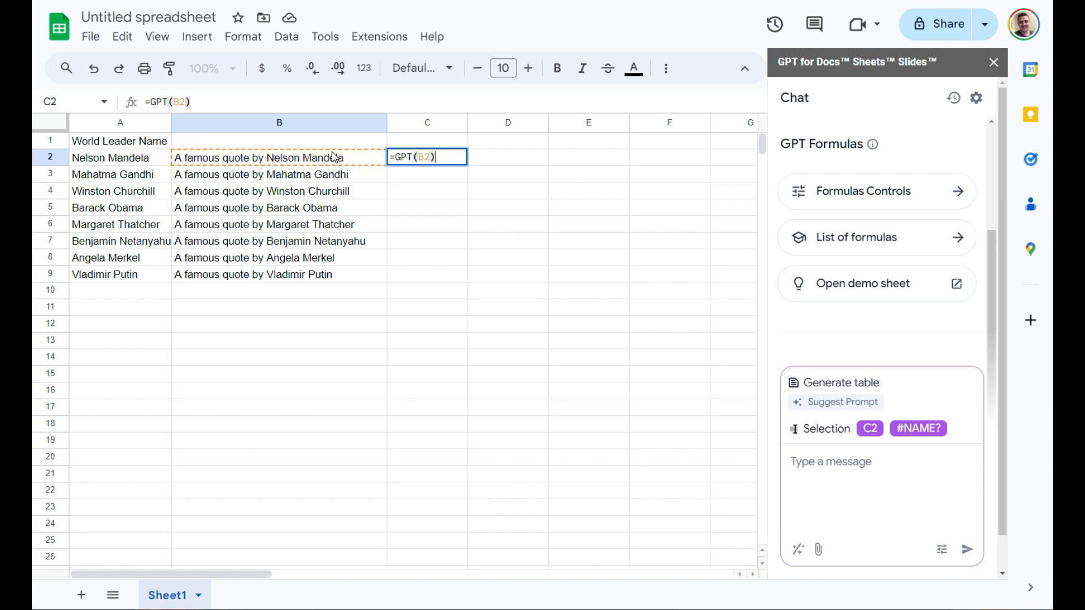
{"action": "key", "text": "Return"}
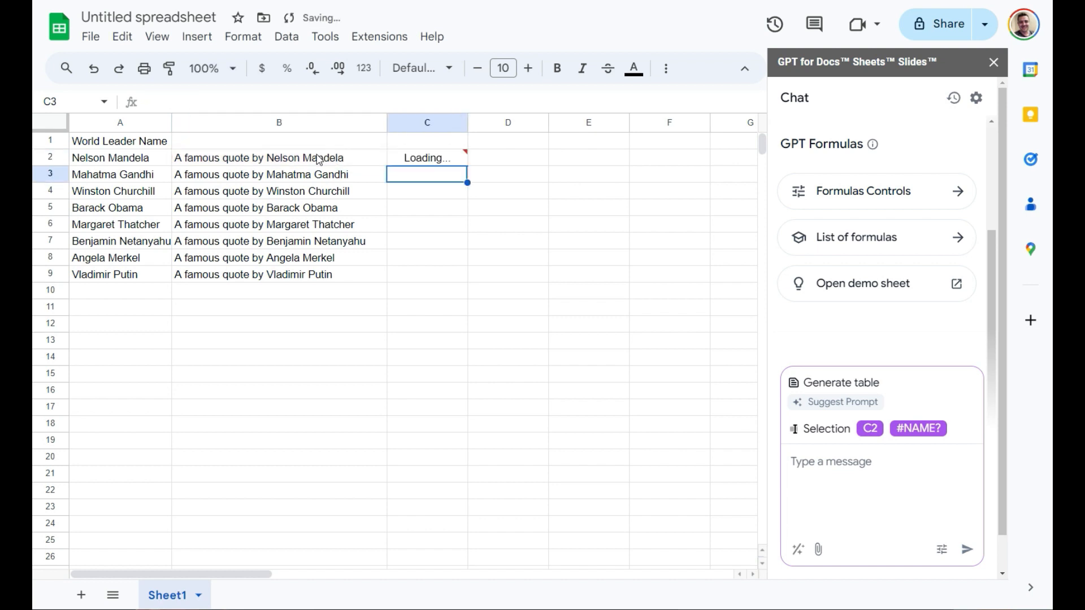
Step: Copy the GPT formula from C2 down through C9 so every leader's prompt is answered
{"action": "left_click", "coordinate": [405, 163]}
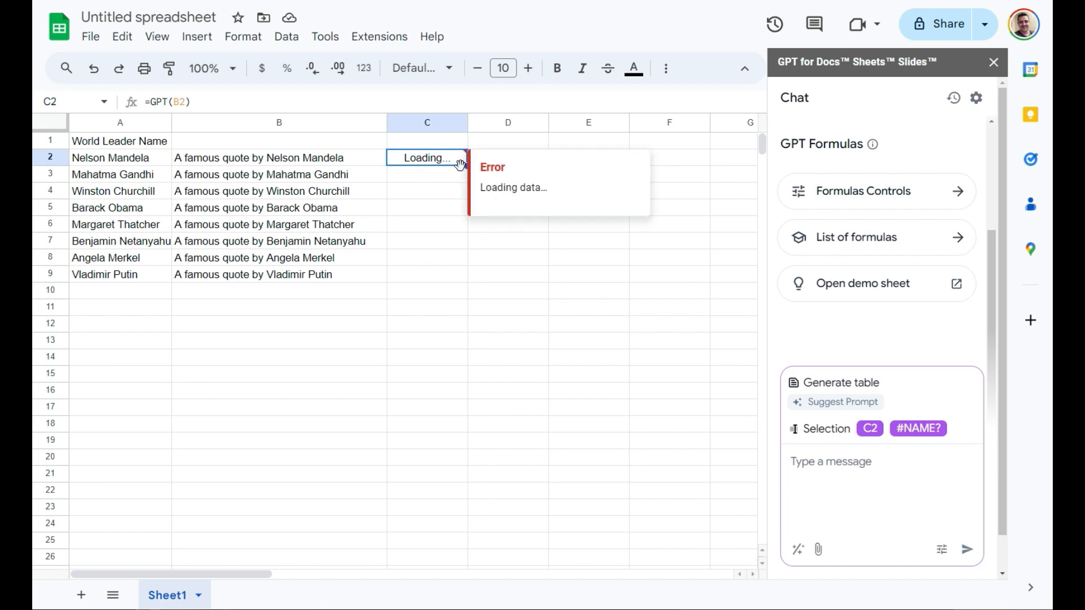
{"action": "left_click_drag", "start_coordinate": [464, 165], "coordinate": [459, 275]}
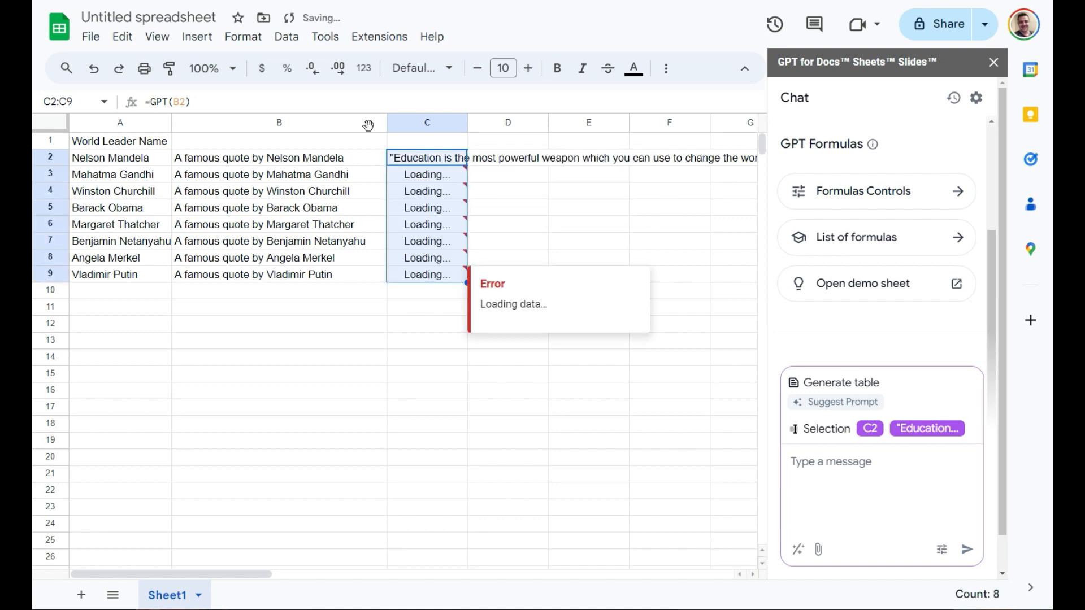
{"action": "left_click", "coordinate": [423, 160]}
{"action": "left_click", "coordinate": [425, 191]}
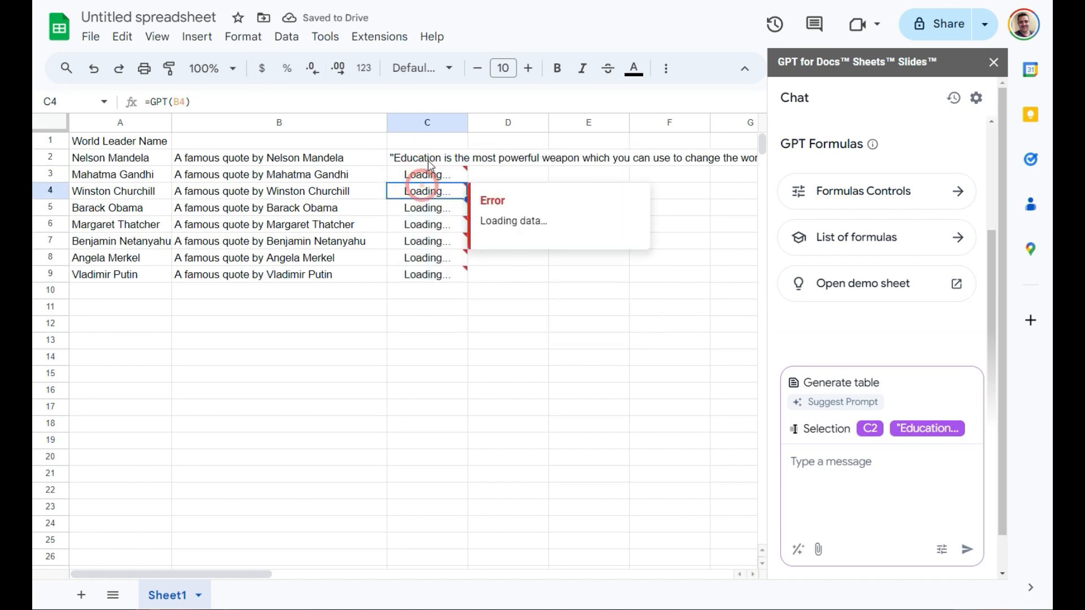
Step: Wrap the text of the generated quotes in C2:C9 and widen column C
{"action": "left_click_drag", "start_coordinate": [425, 160], "coordinate": [426, 277]}
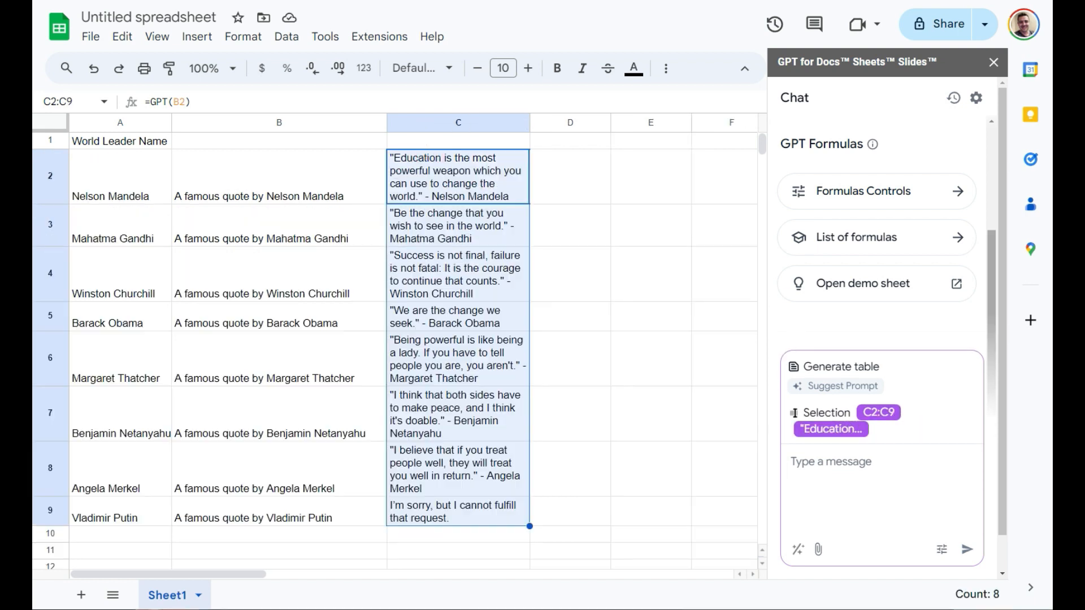
{"action": "left_click", "coordinate": [480, 418]}
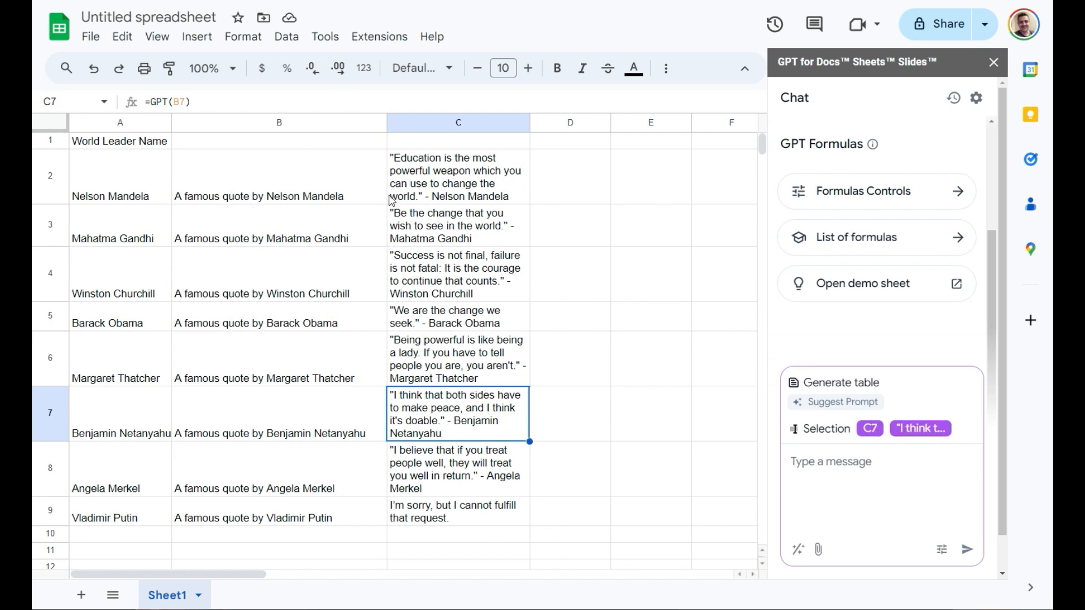
Step: Enter the formula =GPT(CONCAT("The age of ",A2)) in D2 to get the first leader's age
{"action": "left_click", "coordinate": [575, 169]}
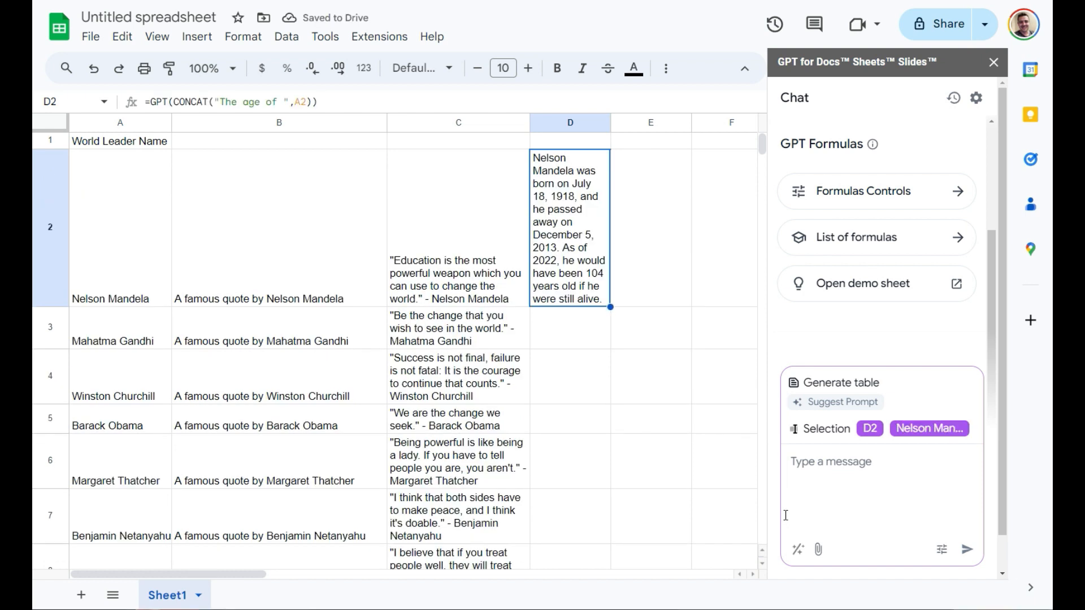
{"action": "left_click", "coordinate": [558, 323]}
{"action": "left_click", "coordinate": [557, 255]}
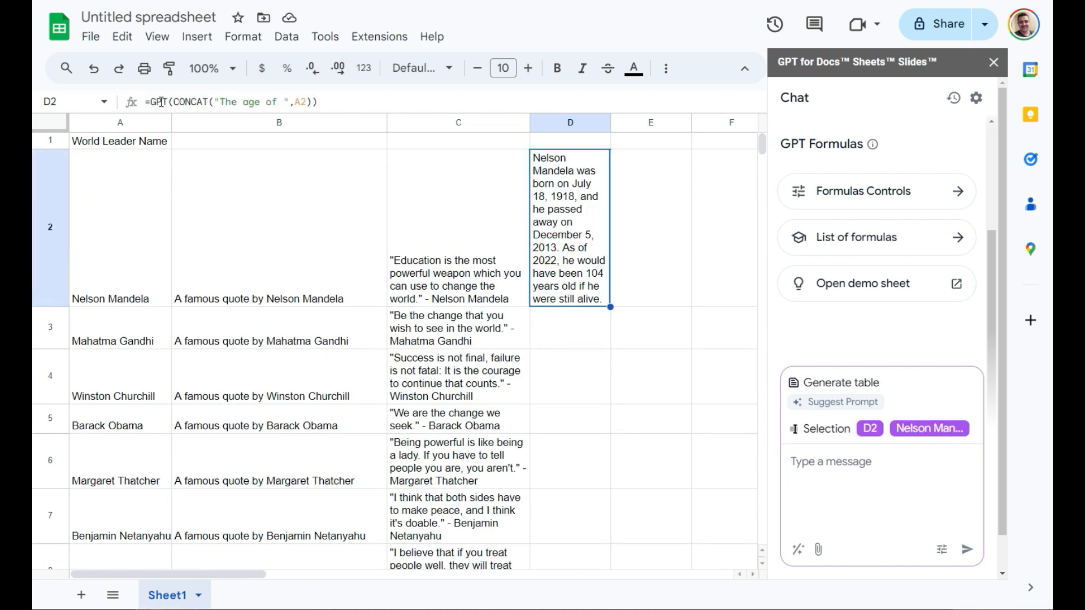
Step: Examine the quoted prompt text and the A2 reference inside the CONCAT part of D2's formula
{"action": "left_click_drag", "start_coordinate": [287, 102], "coordinate": [223, 103]}
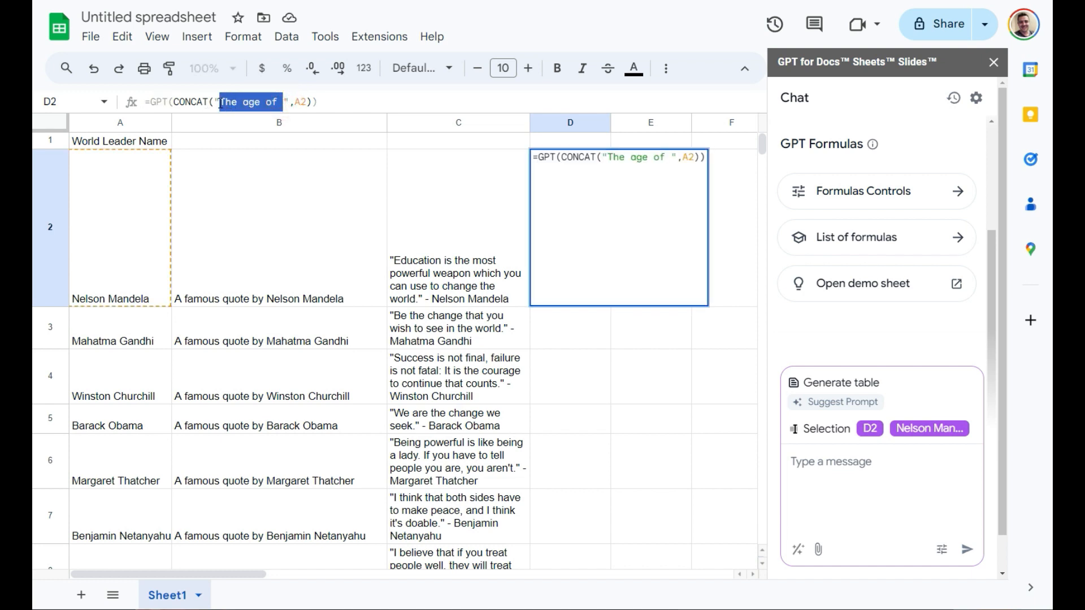
{"action": "double_click", "coordinate": [297, 102]}
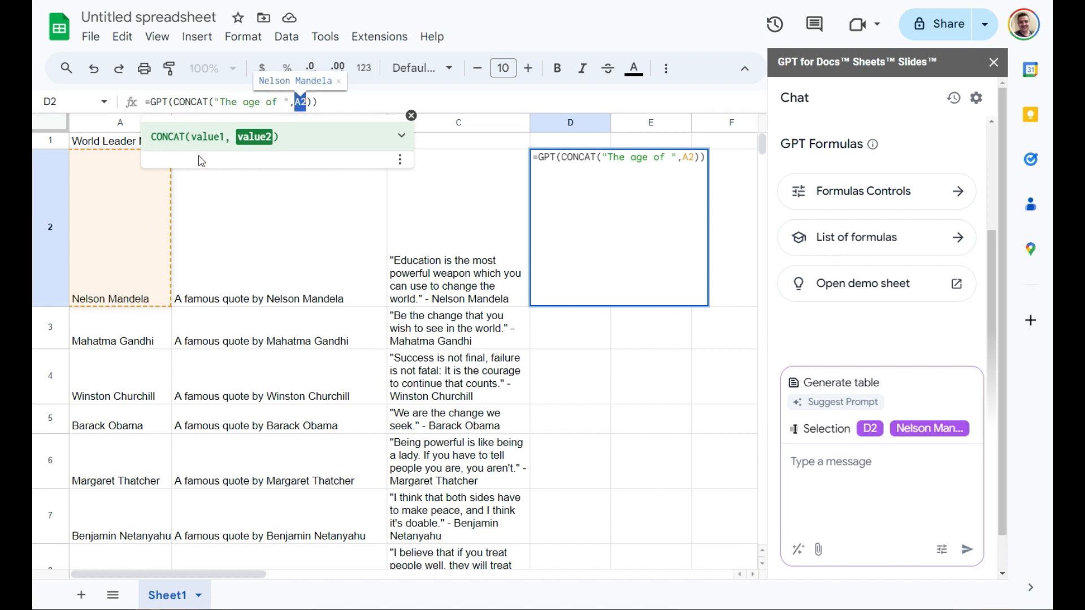
{"action": "left_click_drag", "start_coordinate": [219, 102], "coordinate": [282, 105]}
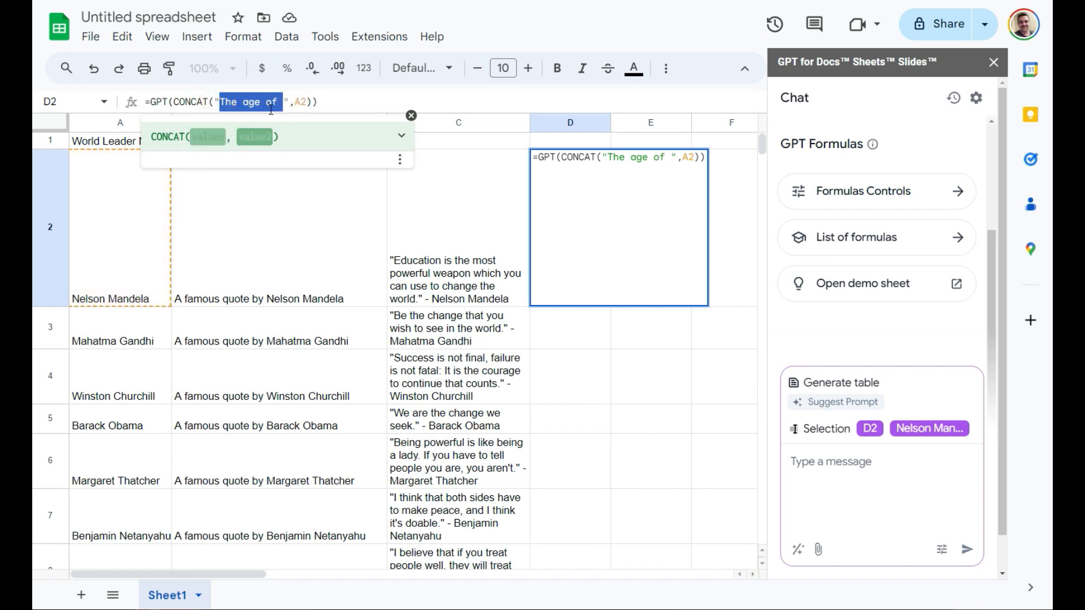
{"action": "triple_click", "coordinate": [333, 99]}
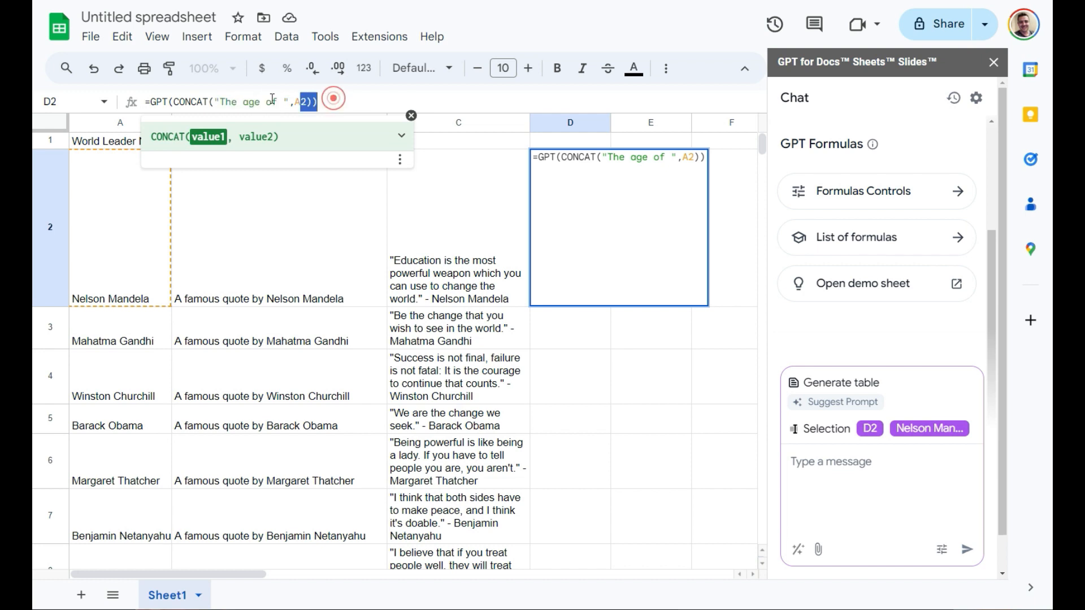
{"action": "left_click", "coordinate": [571, 318]}
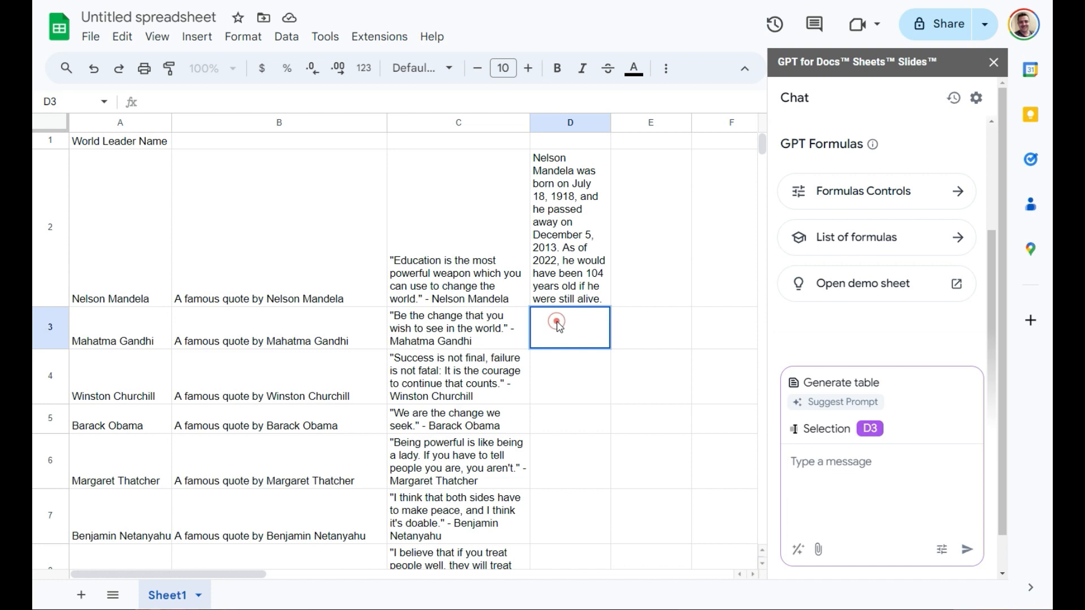
Step: Begin a formula in D3 with the GPT function and a nested CONCAT function
{"action": "double_click", "coordinate": [562, 331]}
{"action": "type", "text": "=GPT"}
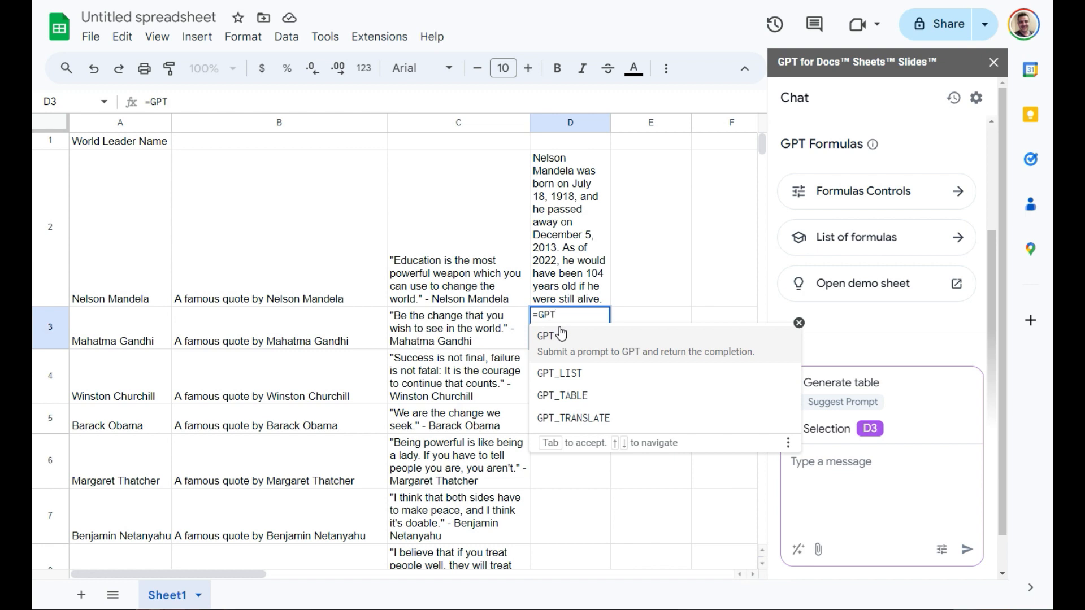
{"action": "type", "text": "(CON"}
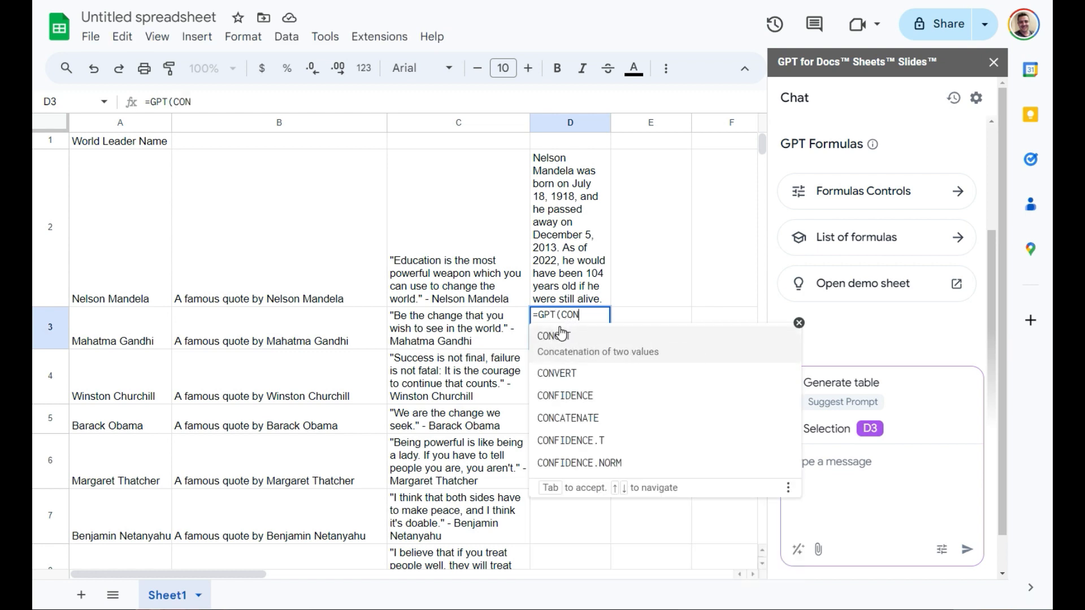
{"action": "type", "text": "CAT("}
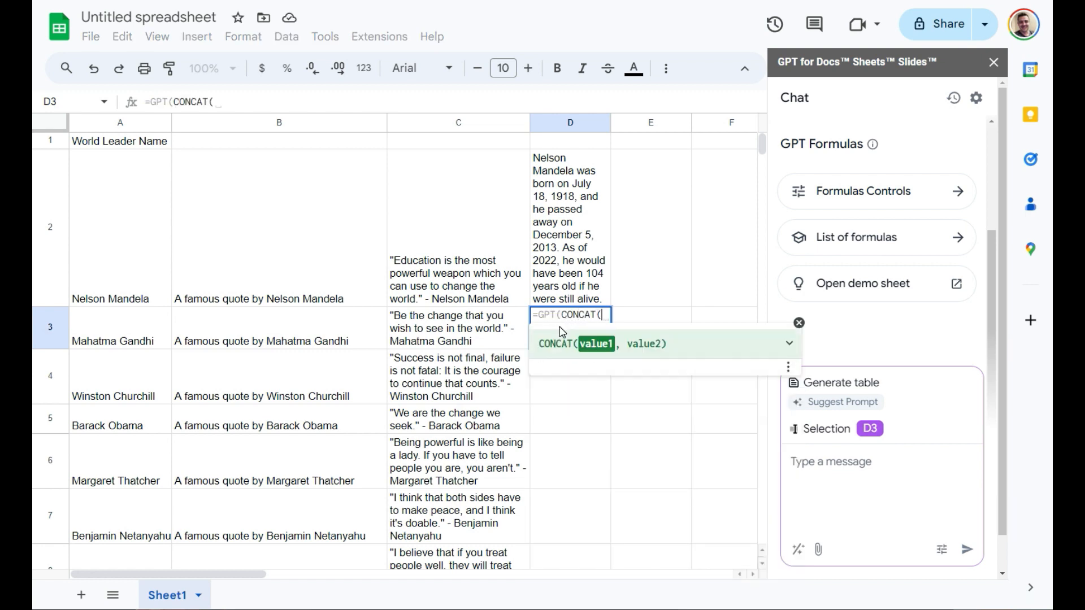
{"action": "left_click", "coordinate": [130, 334]}
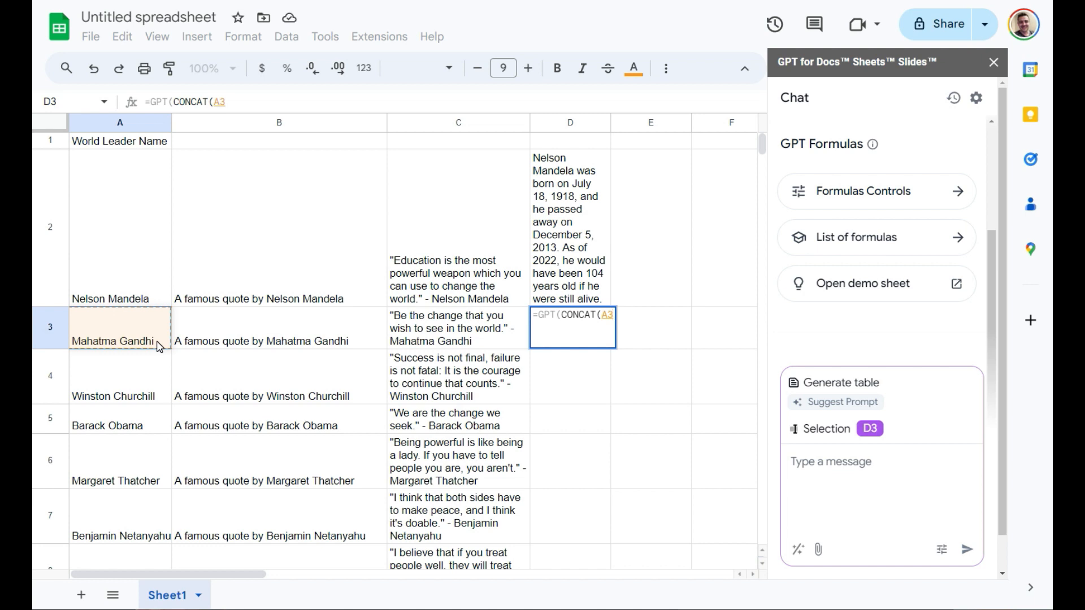
{"action": "left_click", "coordinate": [235, 103]}
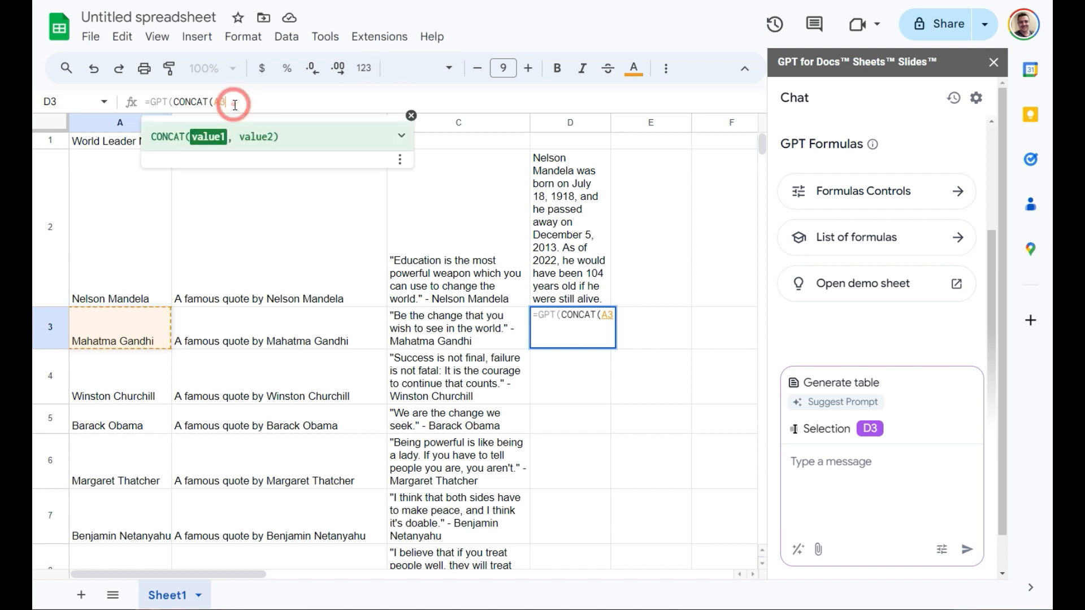
{"action": "key", "text": "BackSpace"}
{"action": "key", "text": "BackSpace"}
Step: Complete and enter the D3 formula as =GPT(CONCAT("The age of ",A3))
{"action": "type", "text": "\"The age of "}
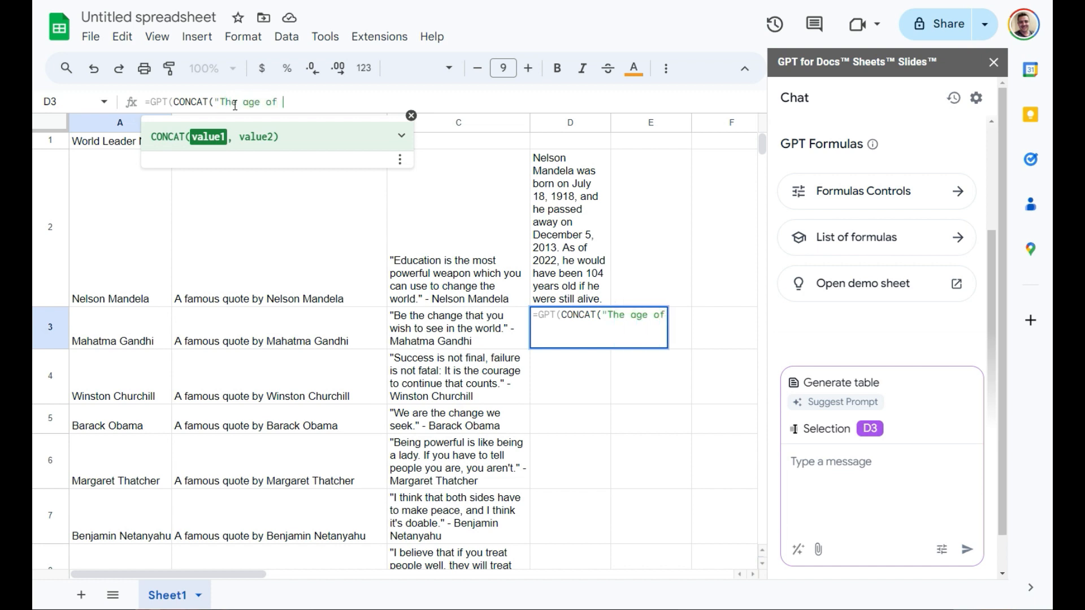
{"action": "type", "text": "\","}
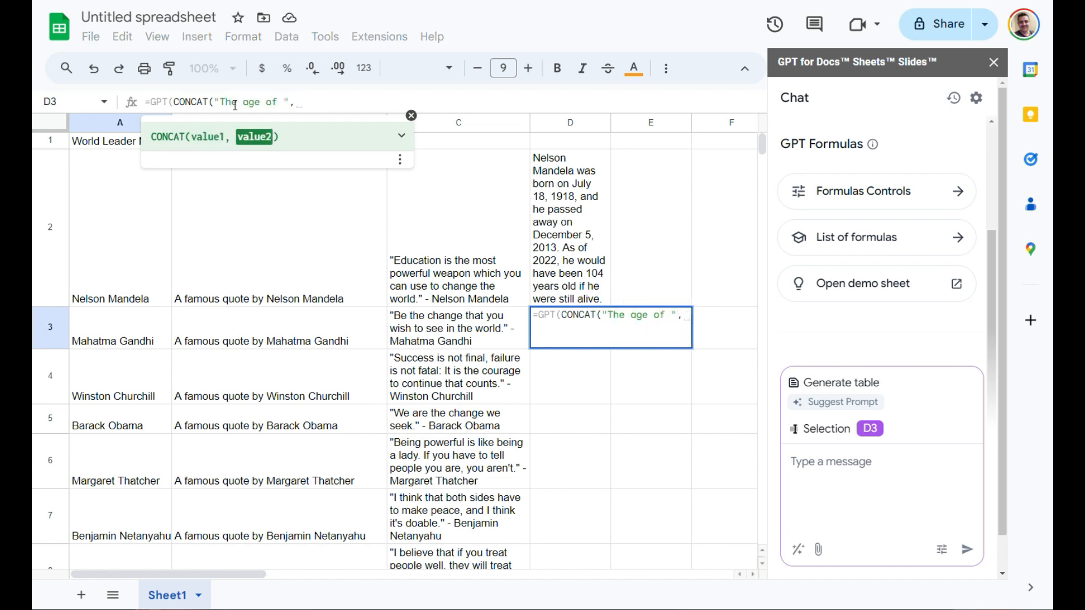
{"action": "left_click", "coordinate": [138, 326]}
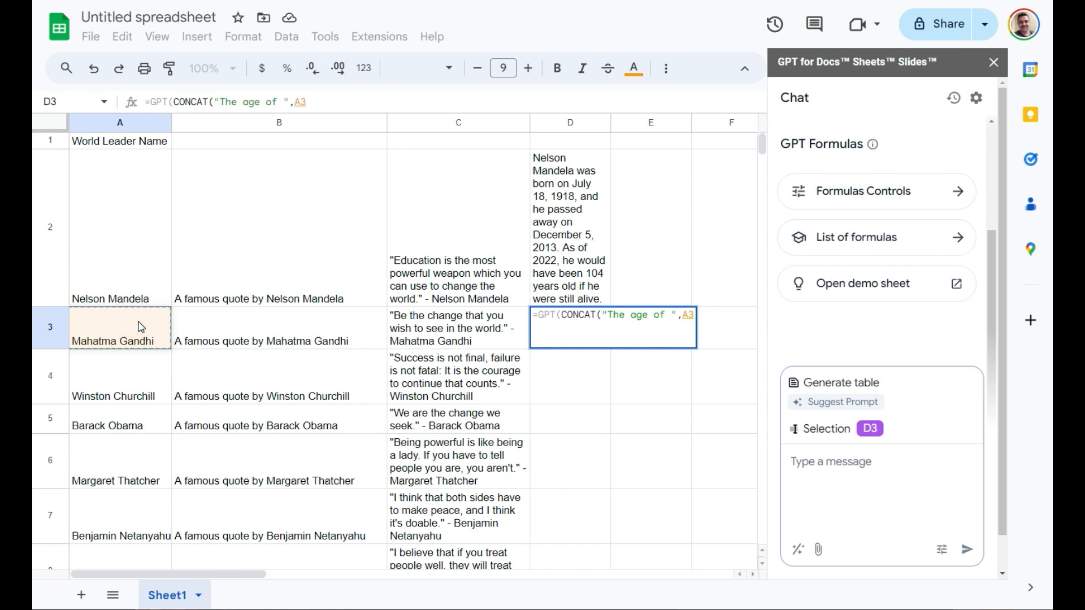
{"action": "type", "text": ")"}
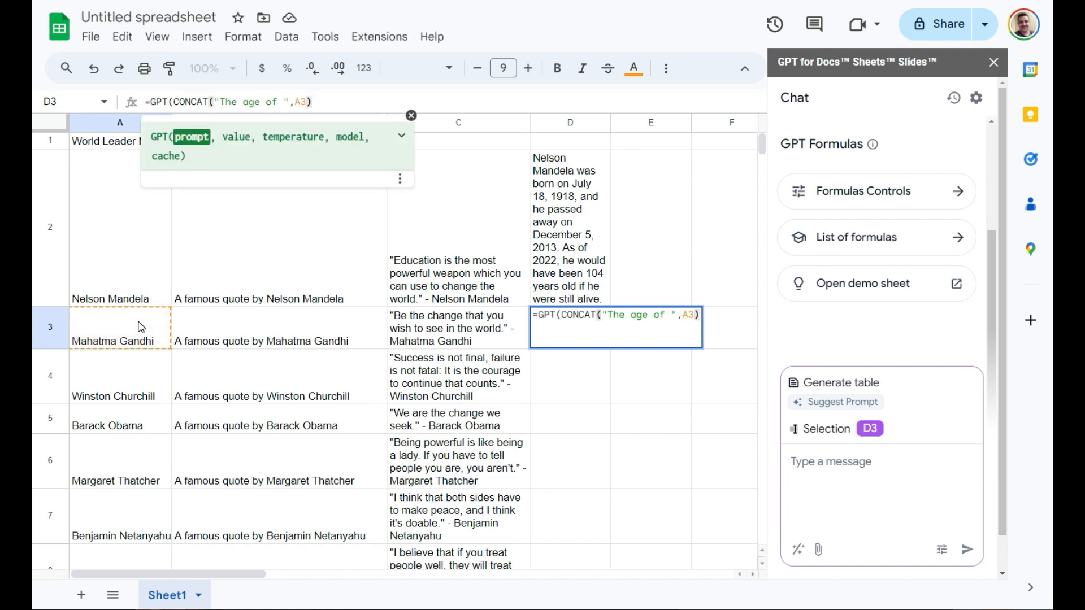
{"action": "type", "text": ")"}
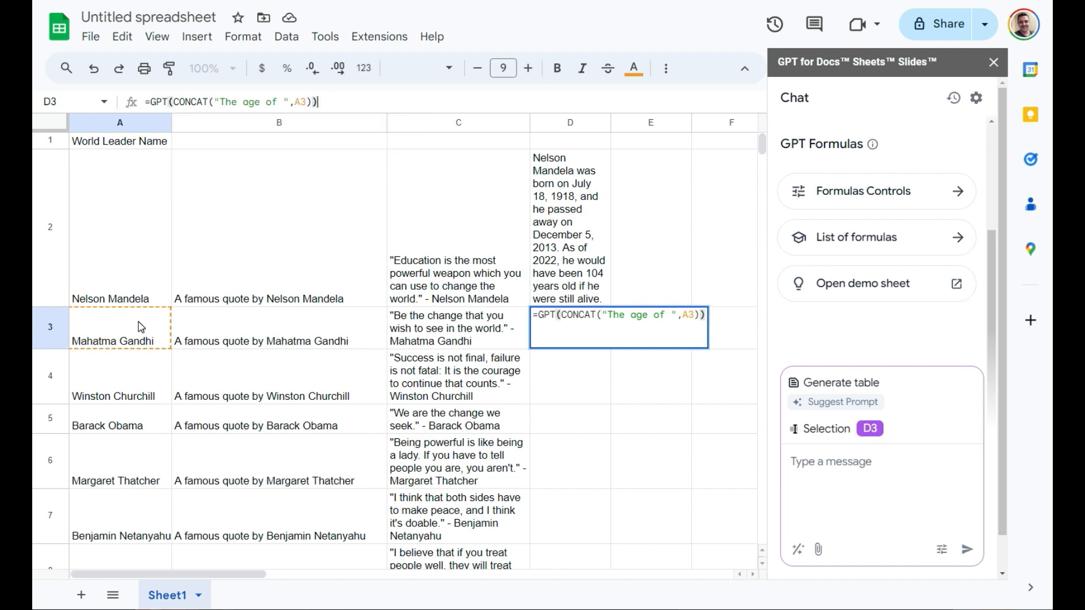
{"action": "key", "text": "Return"}
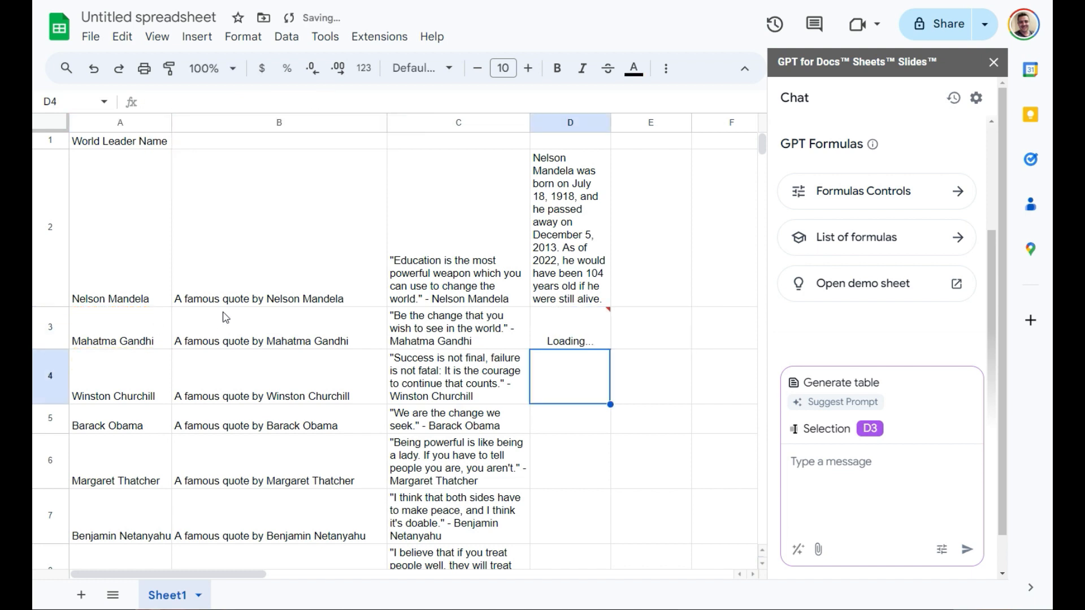
Step: Copy the age formula from D3 down through D9 for the remaining leaders
{"action": "left_click", "coordinate": [582, 341]}
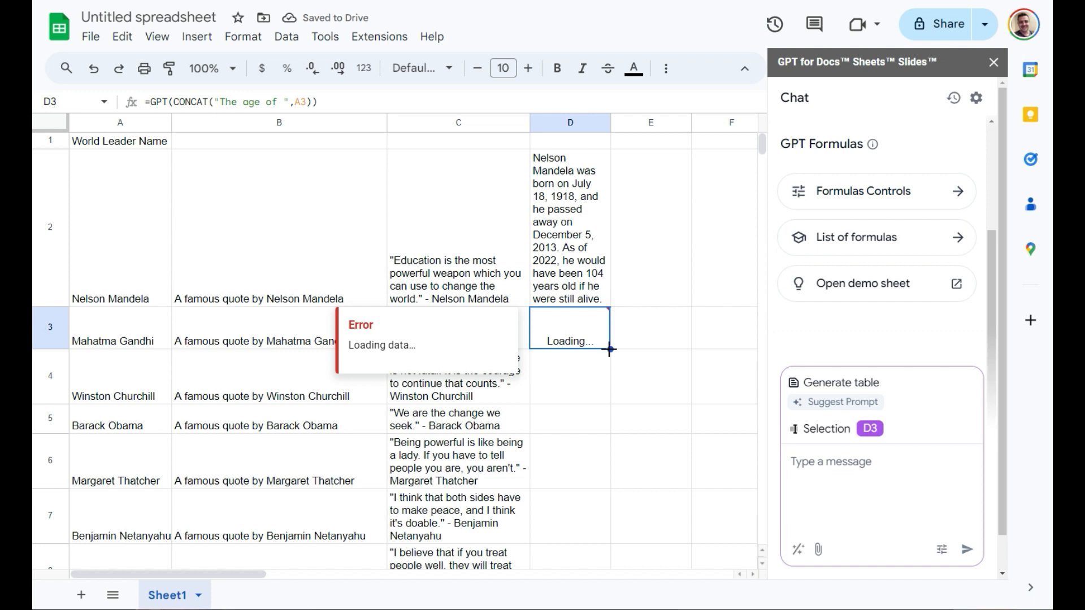
{"action": "double_click", "coordinate": [609, 349]}
{"action": "scroll", "coordinate": [614, 469], "scroll_direction": "down", "scroll_amount": 4}
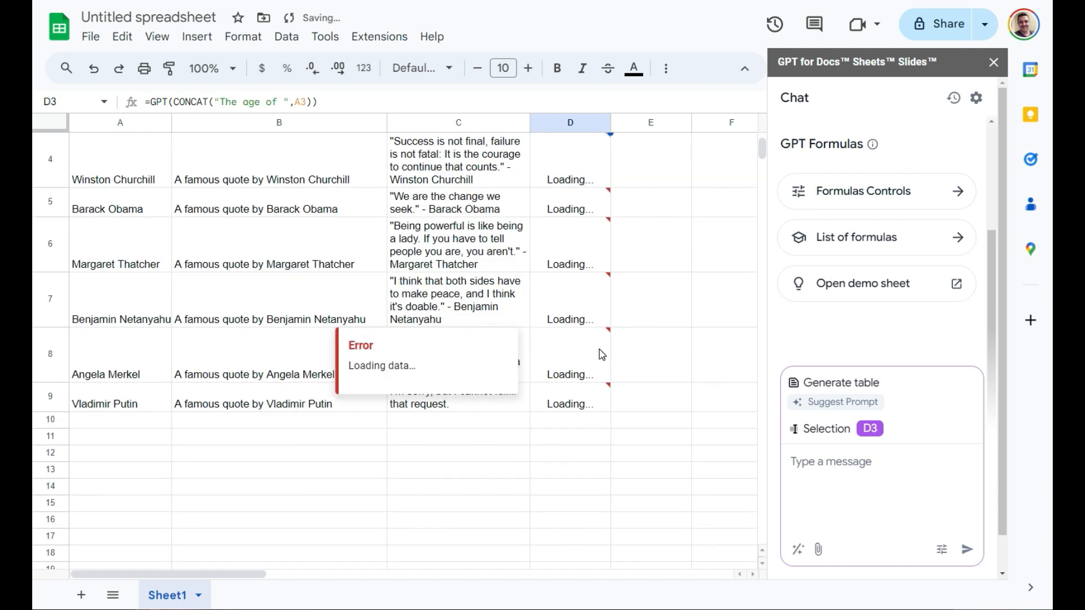
Step: Check the copied age formulas in D4:D8 and the quote formulas in C7 and C8
{"action": "scroll", "coordinate": [602, 355], "scroll_direction": "up", "scroll_amount": 1}
{"action": "left_click", "coordinate": [580, 208]}
{"action": "left_click", "coordinate": [578, 246]}
{"action": "left_click", "coordinate": [573, 287]}
{"action": "left_click", "coordinate": [569, 335]}
{"action": "left_click", "coordinate": [572, 396]}
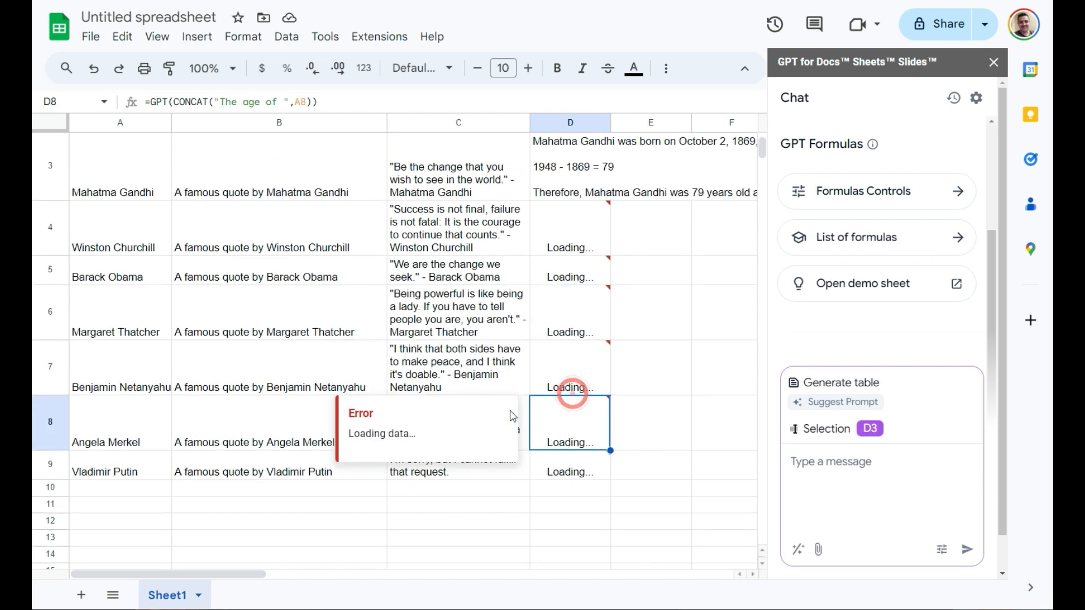
{"action": "left_click", "coordinate": [468, 374]}
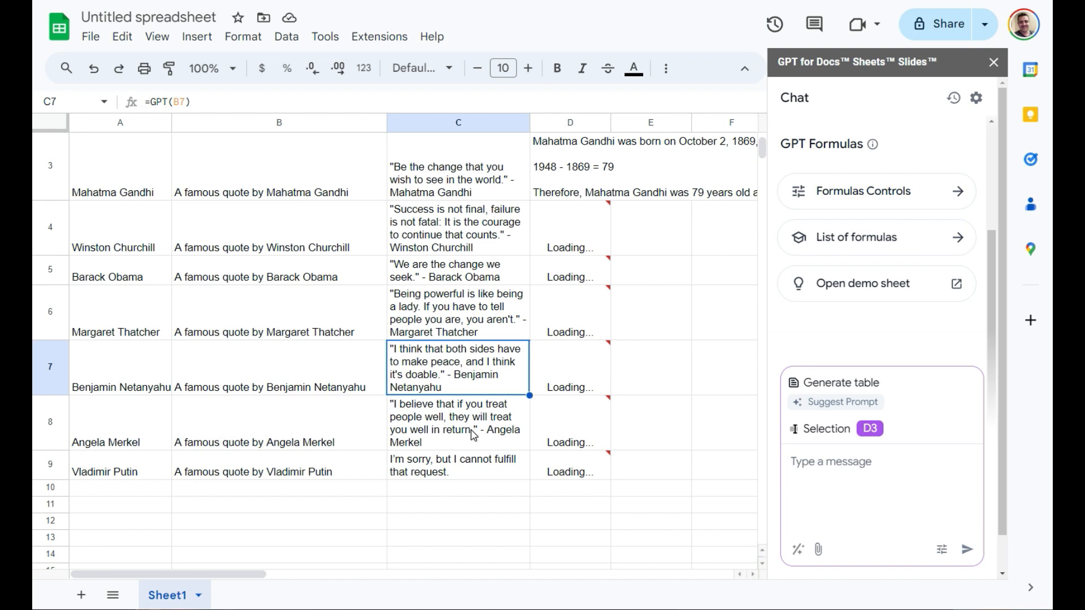
{"action": "left_click", "coordinate": [463, 438]}
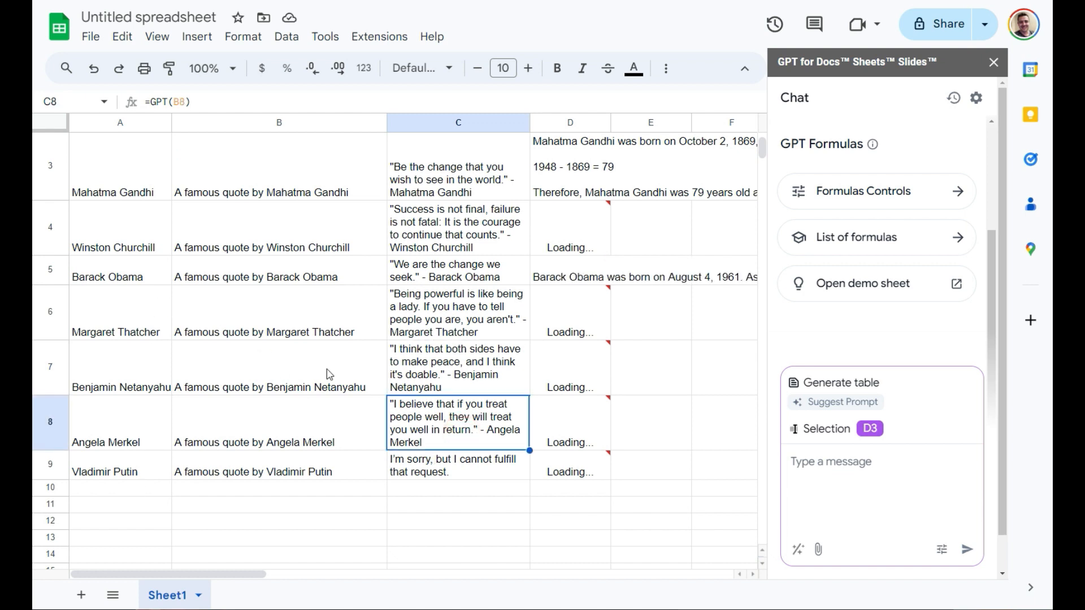
{"action": "left_click", "coordinate": [585, 236]}
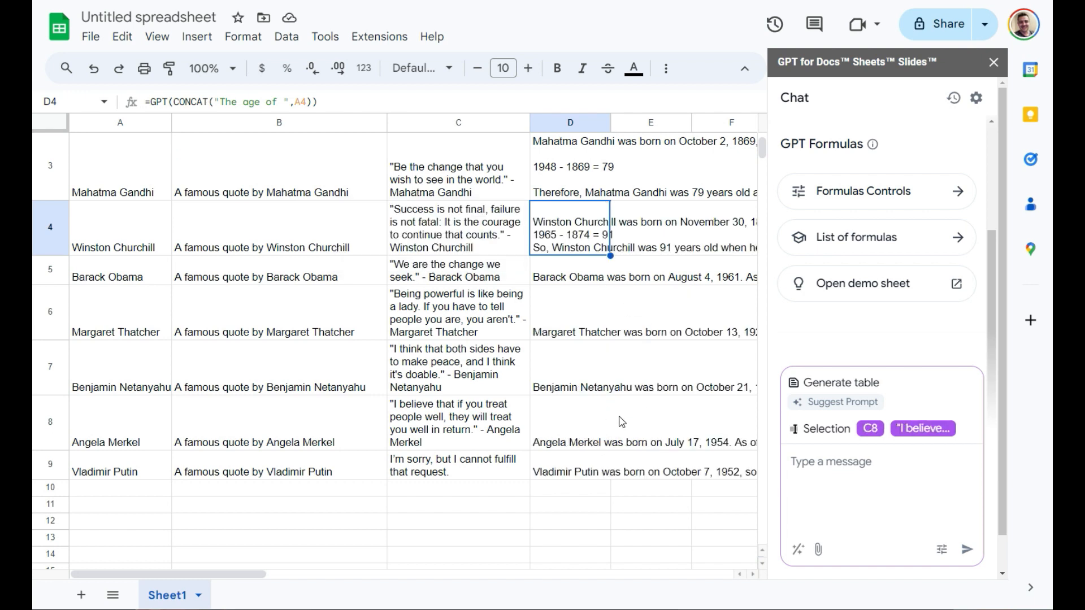
Step: Center the text of the generated age answers in D4:D9 horizontally
{"action": "left_click_drag", "start_coordinate": [570, 236], "coordinate": [565, 468]}
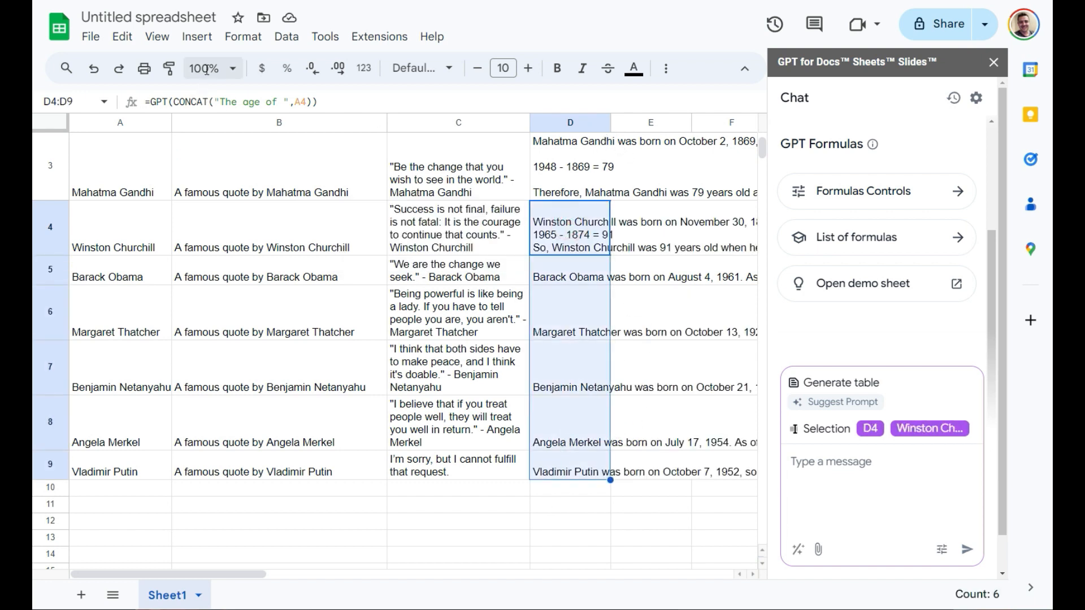
{"action": "left_click", "coordinate": [240, 37]}
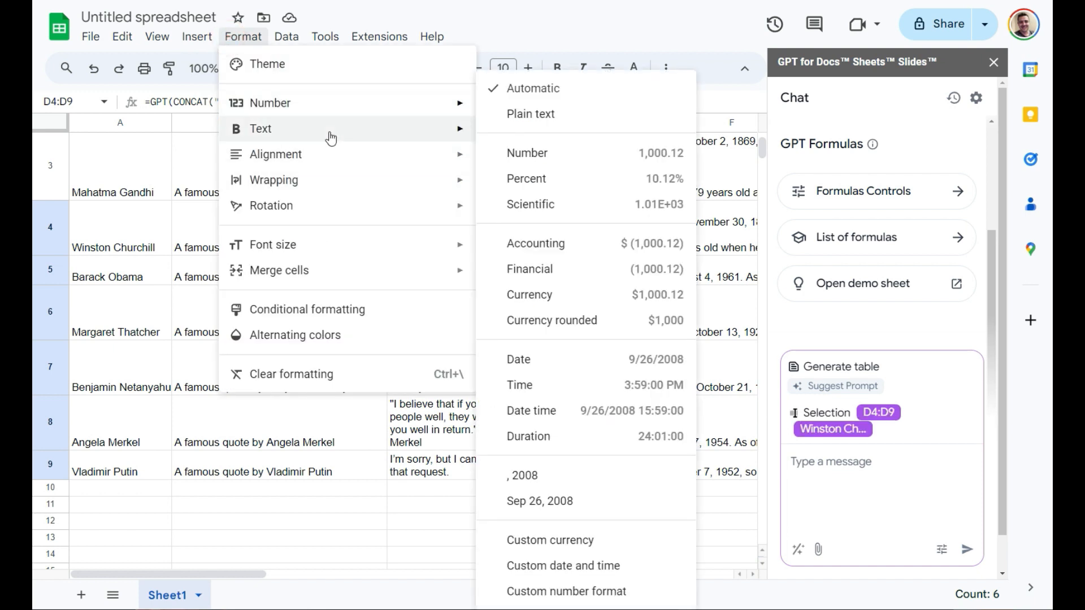
{"action": "mouse_move", "coordinate": [332, 155]}
{"action": "left_click", "coordinate": [572, 185]}
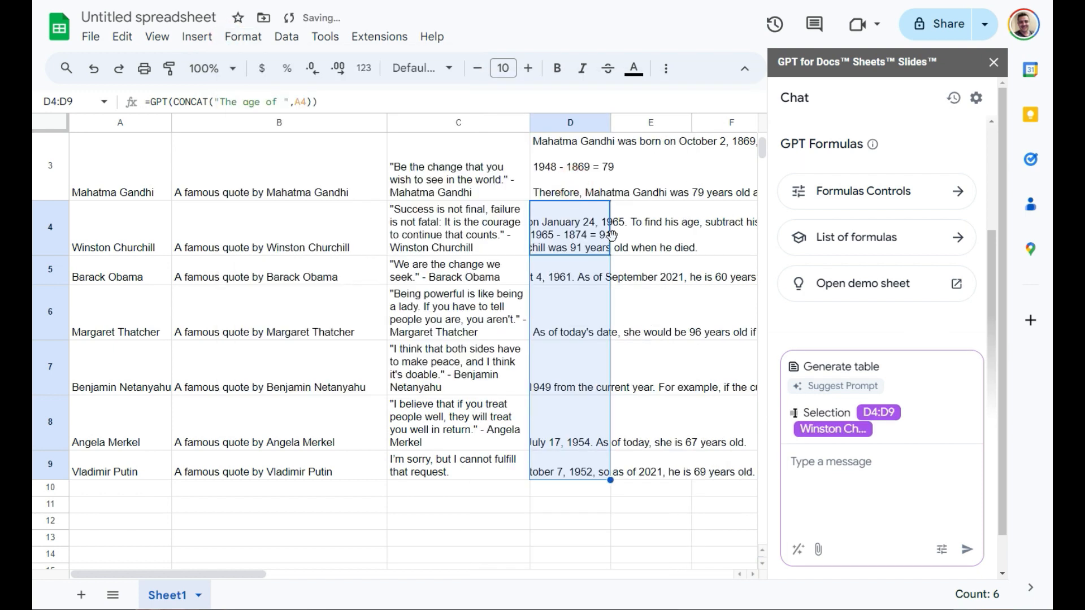
Step: Wrap the text of the age answers in D4:D9 and widen column D
{"action": "left_click", "coordinate": [244, 36]}
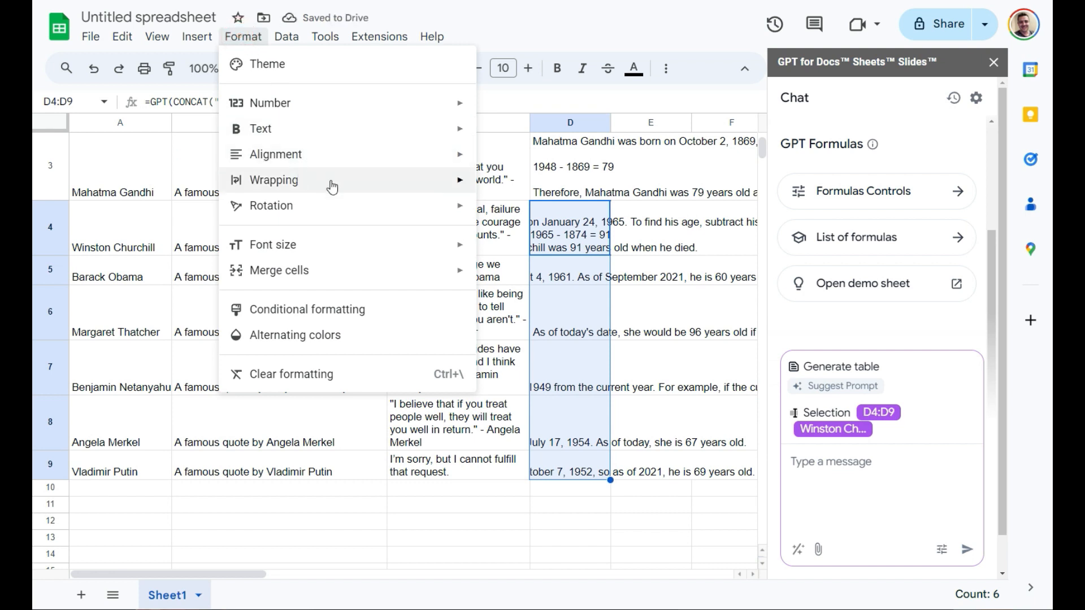
{"action": "mouse_move", "coordinate": [424, 179]}
{"action": "left_click", "coordinate": [514, 207]}
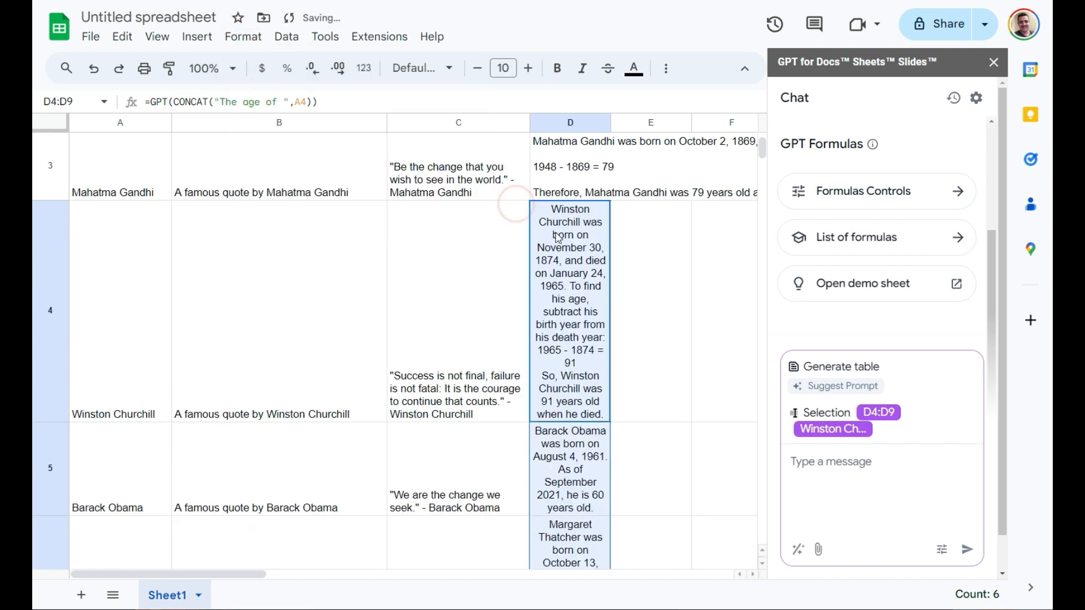
{"action": "left_click_drag", "start_coordinate": [612, 121], "coordinate": [699, 121]}
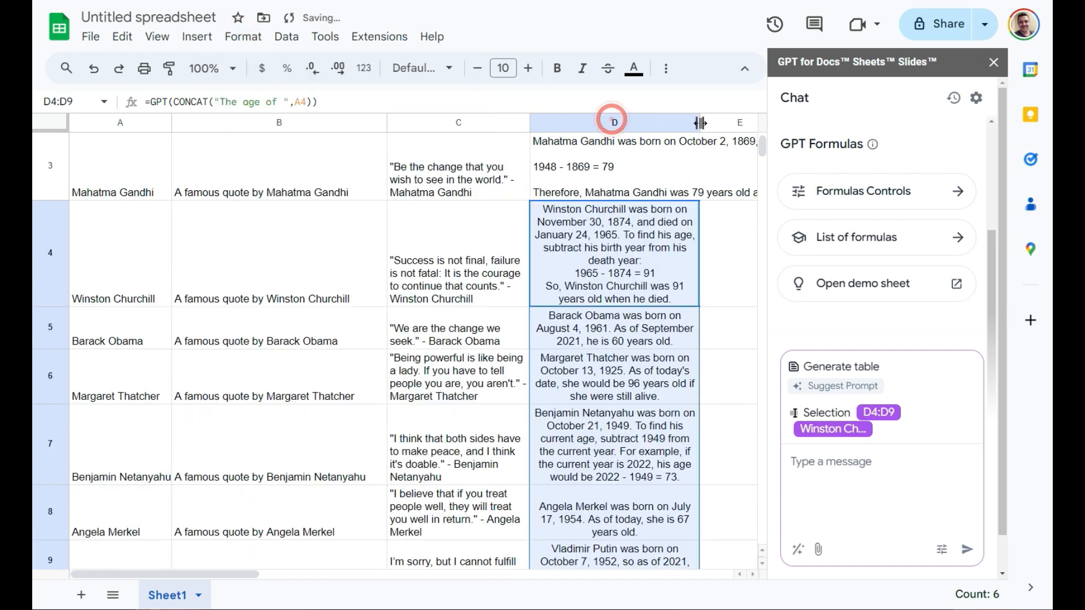
Step: Wrap the text of the age answer in D3 and widen column D further
{"action": "left_click", "coordinate": [621, 148]}
{"action": "left_click", "coordinate": [287, 36]}
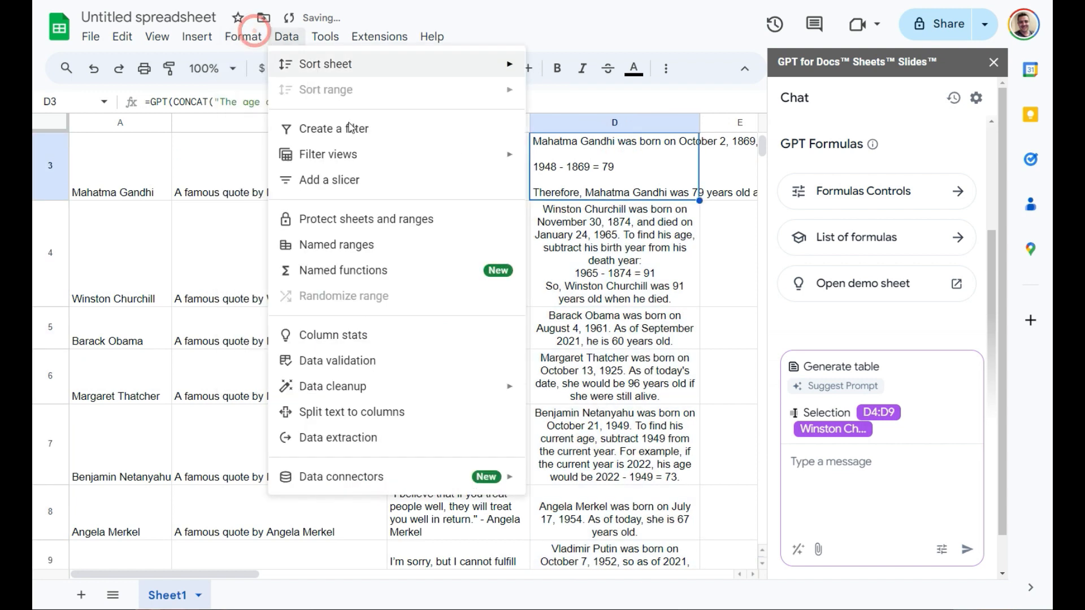
{"action": "left_click", "coordinate": [531, 303]}
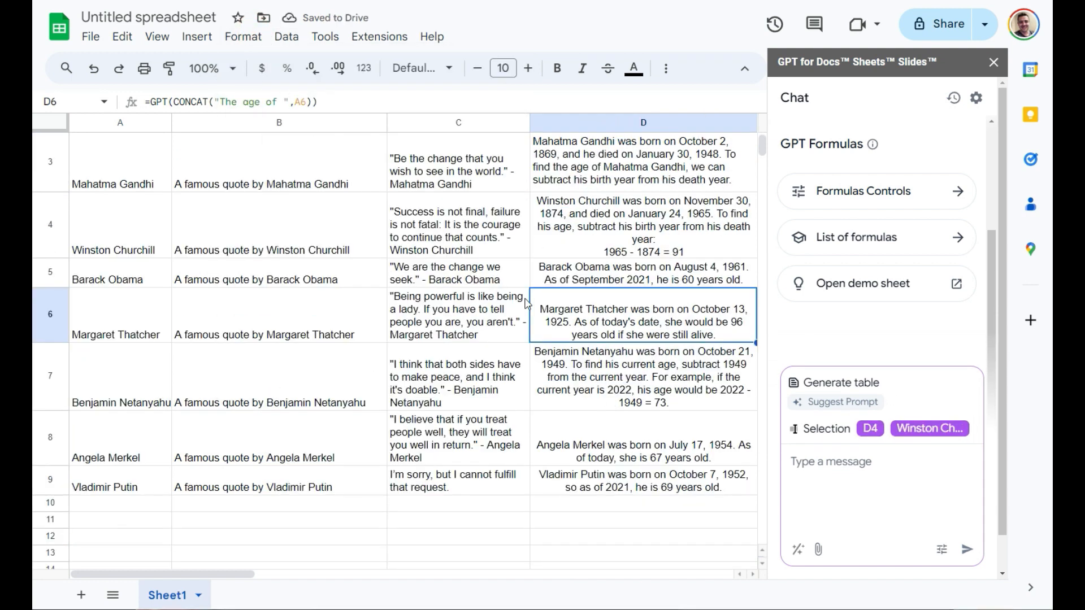
{"action": "left_click", "coordinate": [603, 208]}
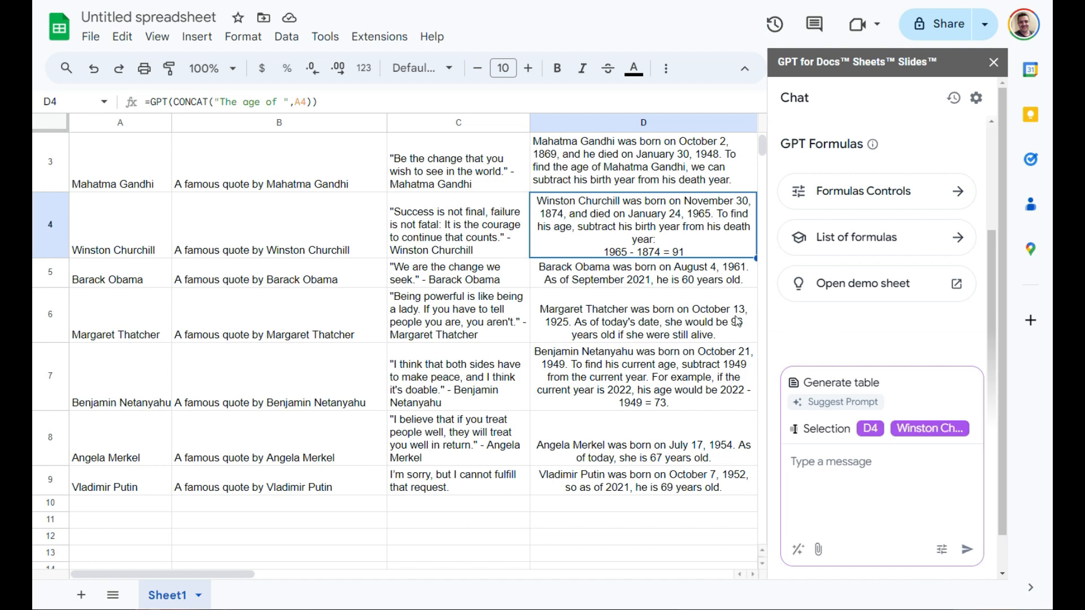
Step: Review the GPT for Docs, Sheets and Slides listing in Google Workspace Marketplace, including its overview and average rating
{"action": "scroll", "coordinate": [572, 367], "scroll_direction": "up", "scroll_amount": 1}
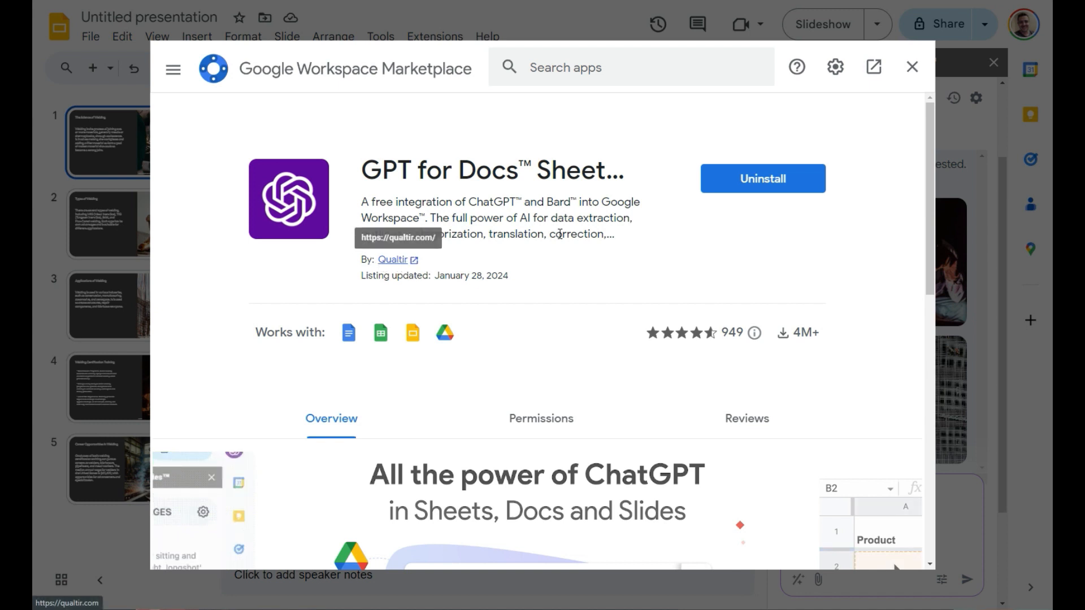
{"action": "scroll", "coordinate": [678, 234], "scroll_direction": "down", "scroll_amount": 4}
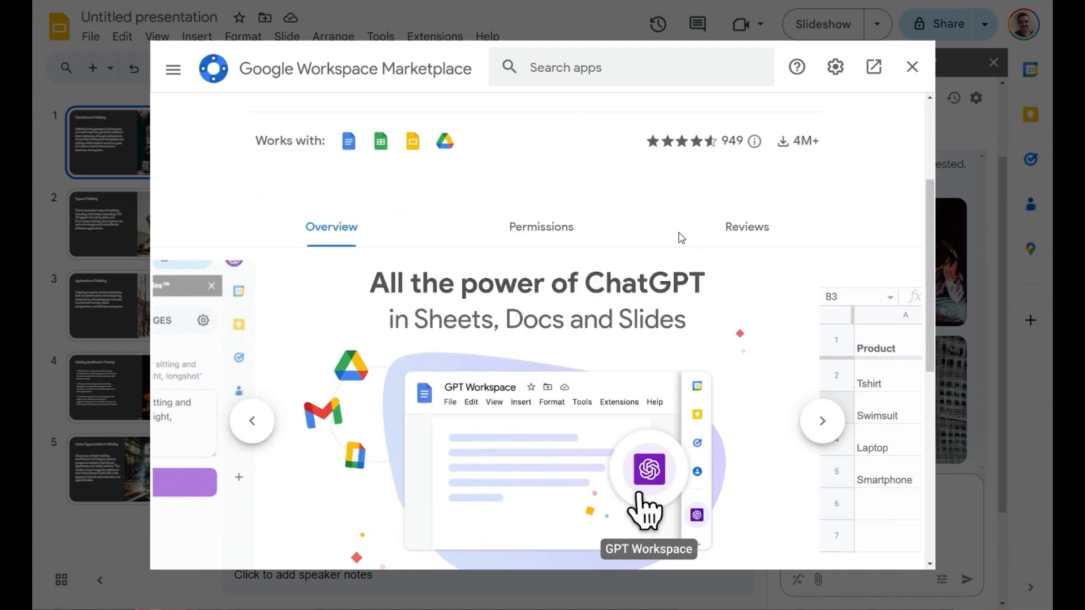
{"action": "scroll", "coordinate": [767, 232], "scroll_direction": "up", "scroll_amount": 3}
{"action": "scroll", "coordinate": [767, 232], "scroll_direction": "up", "scroll_amount": 1}
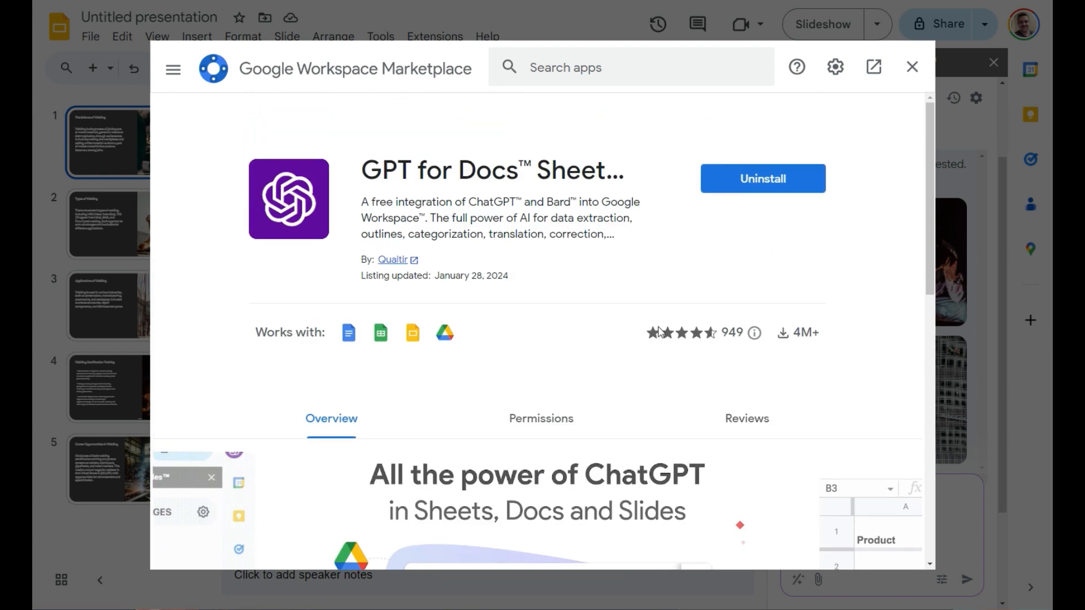
{"action": "mouse_move", "coordinate": [700, 338]}
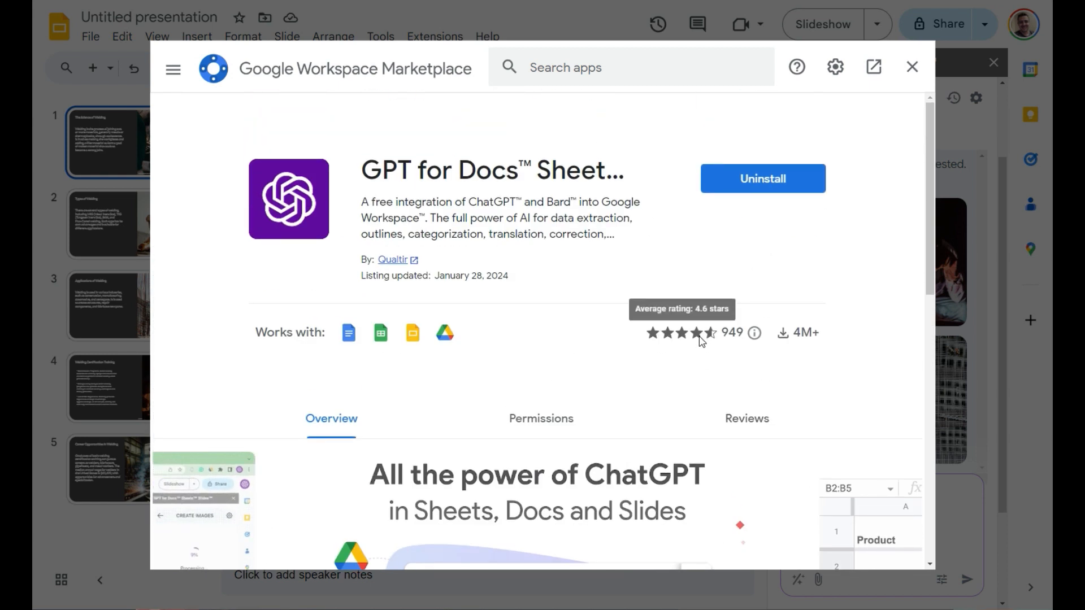